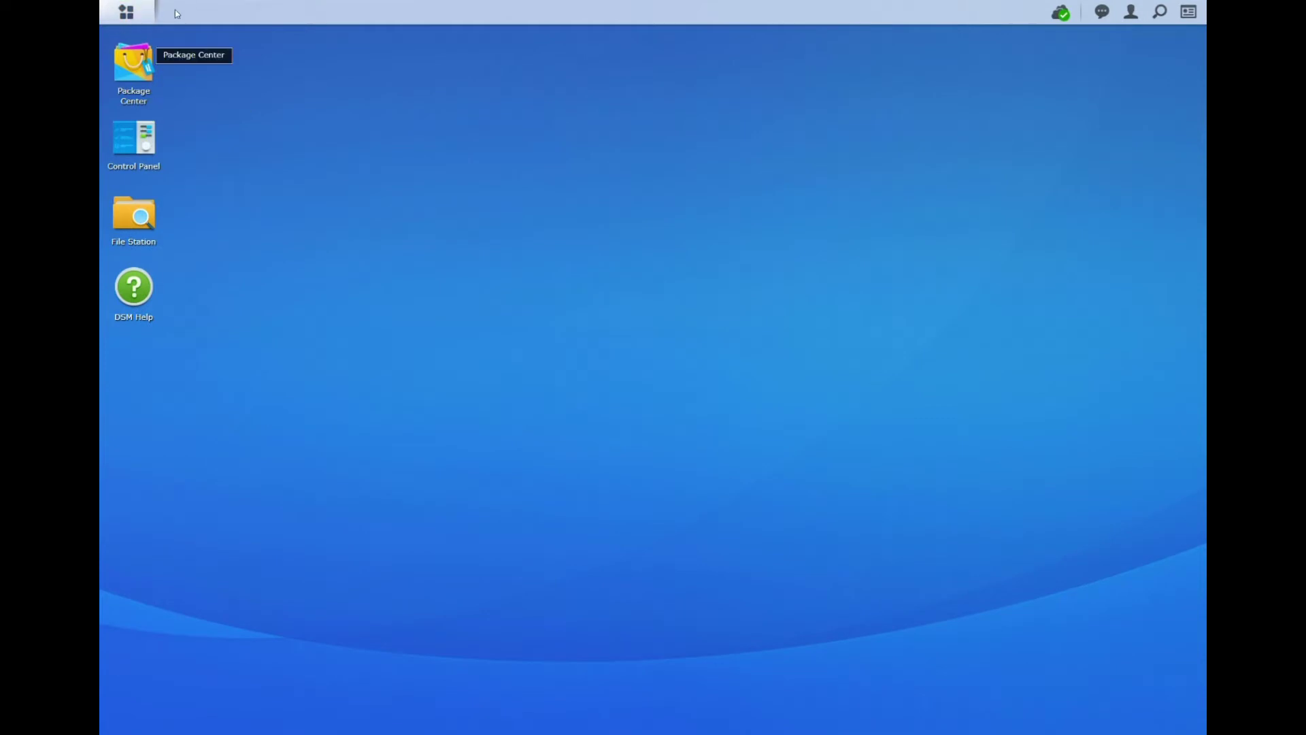
Step: Open Cloud Sync and start adding a new cloud connection
click(131, 14)
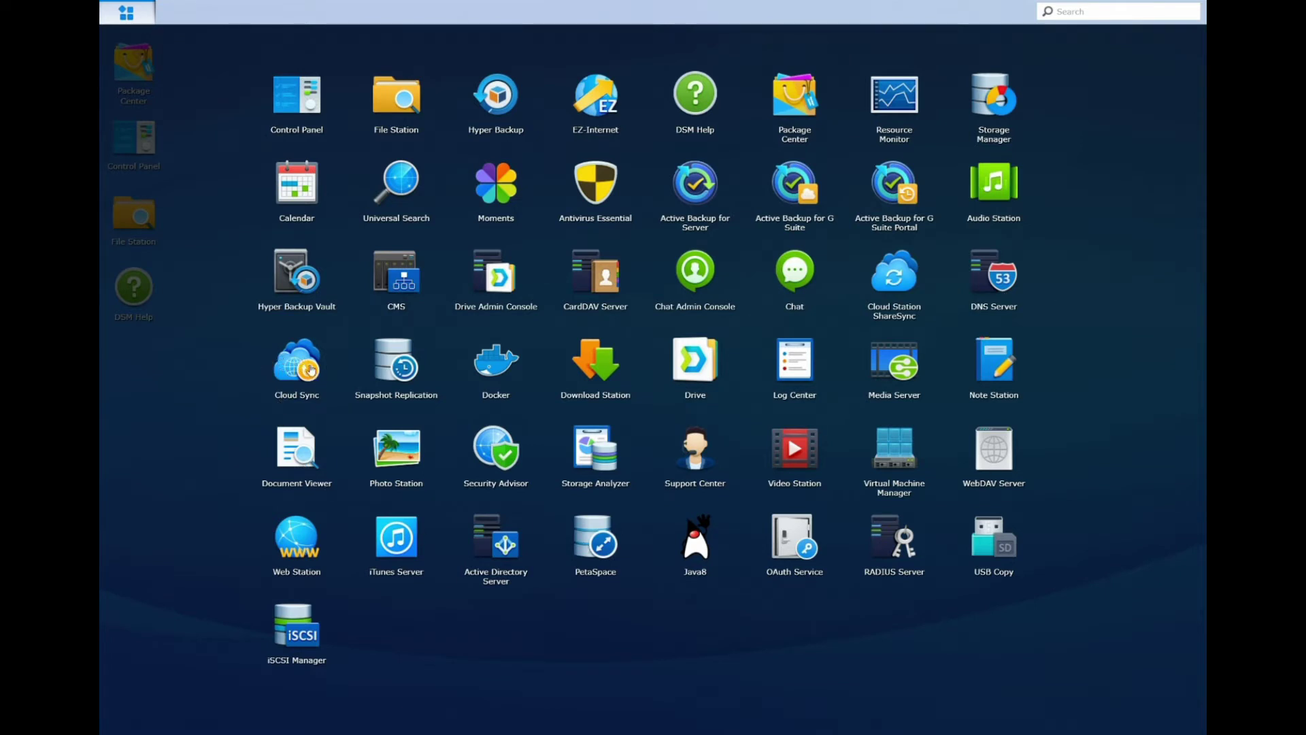
click(309, 369)
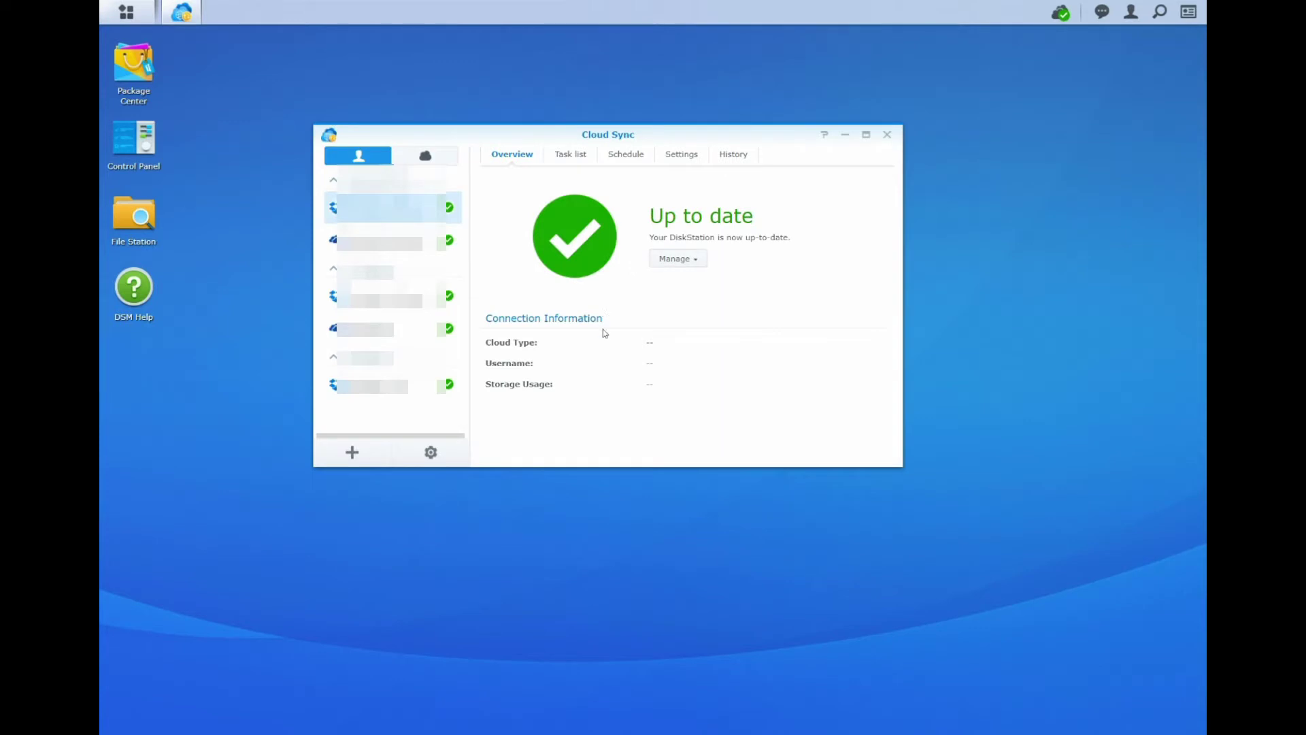
click(354, 453)
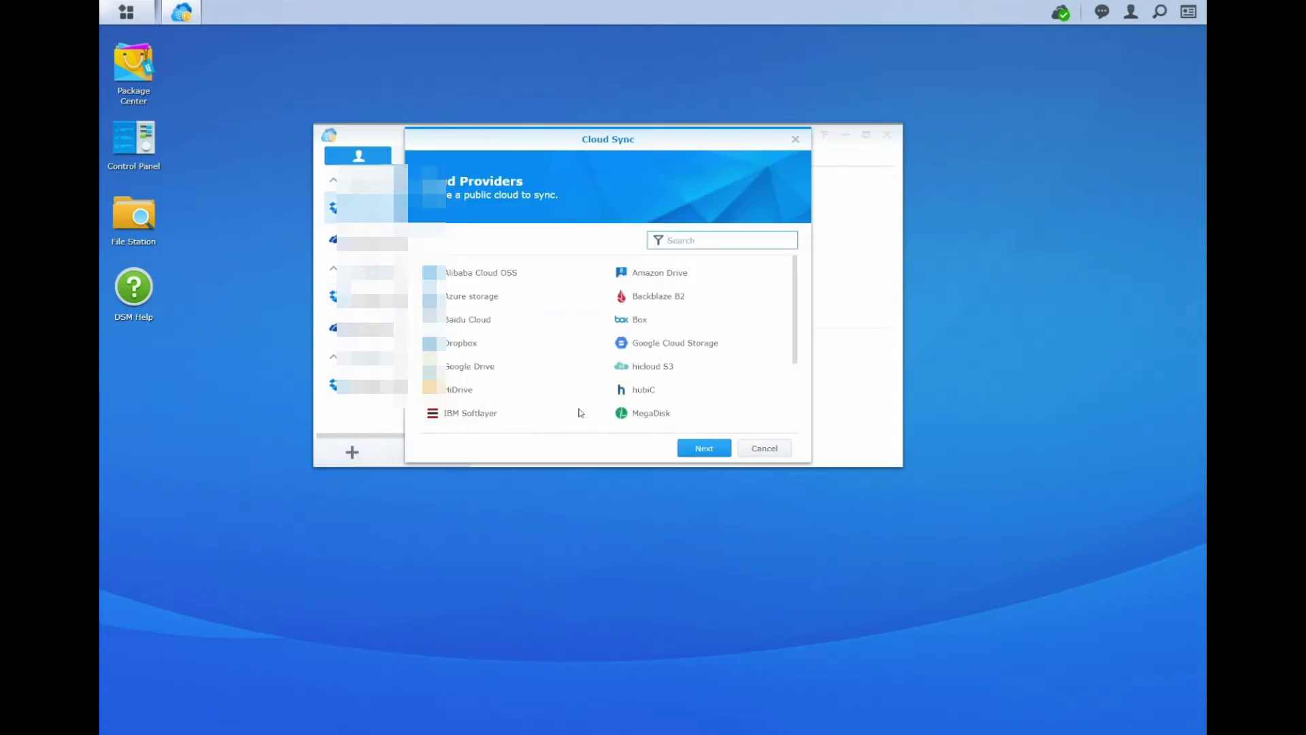
Step: Choose Dropbox as the public cloud to sync and proceed to its sign-in page
drag(636, 142, 700, 138)
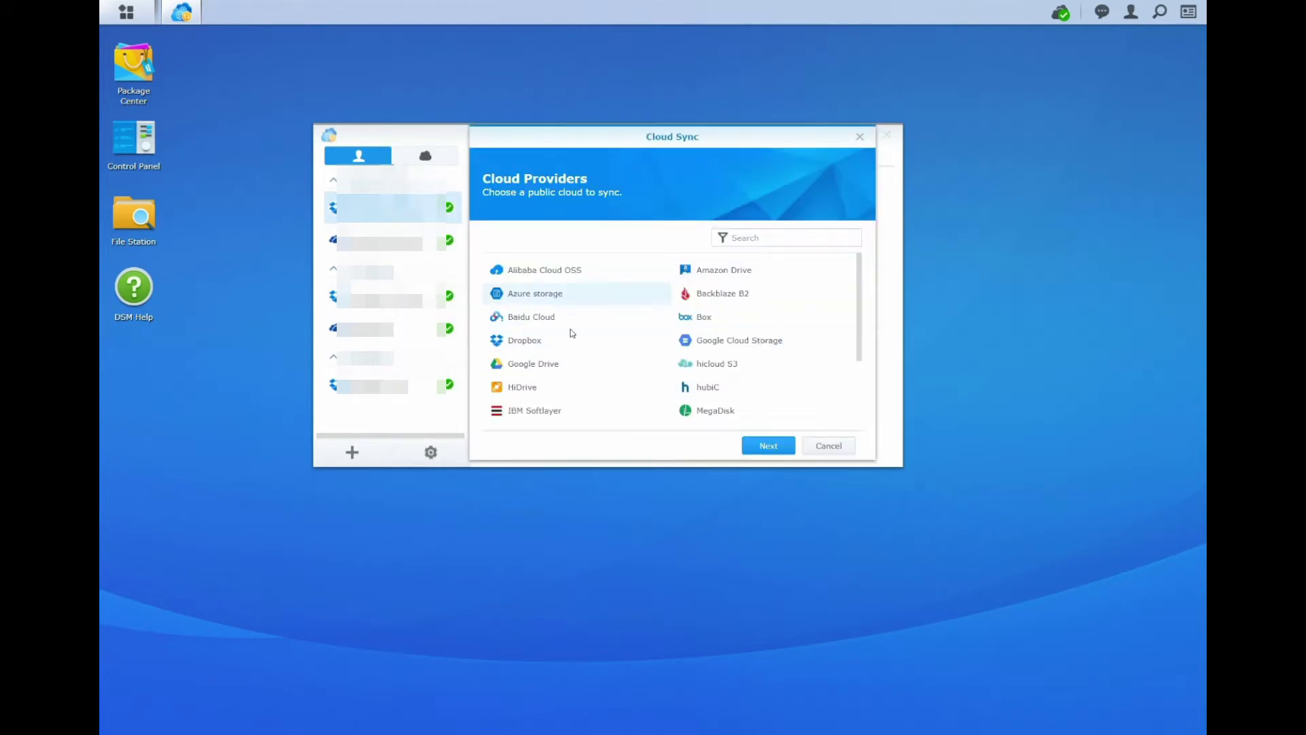
scroll(563, 317, down, 2)
scroll(565, 320, down, 2)
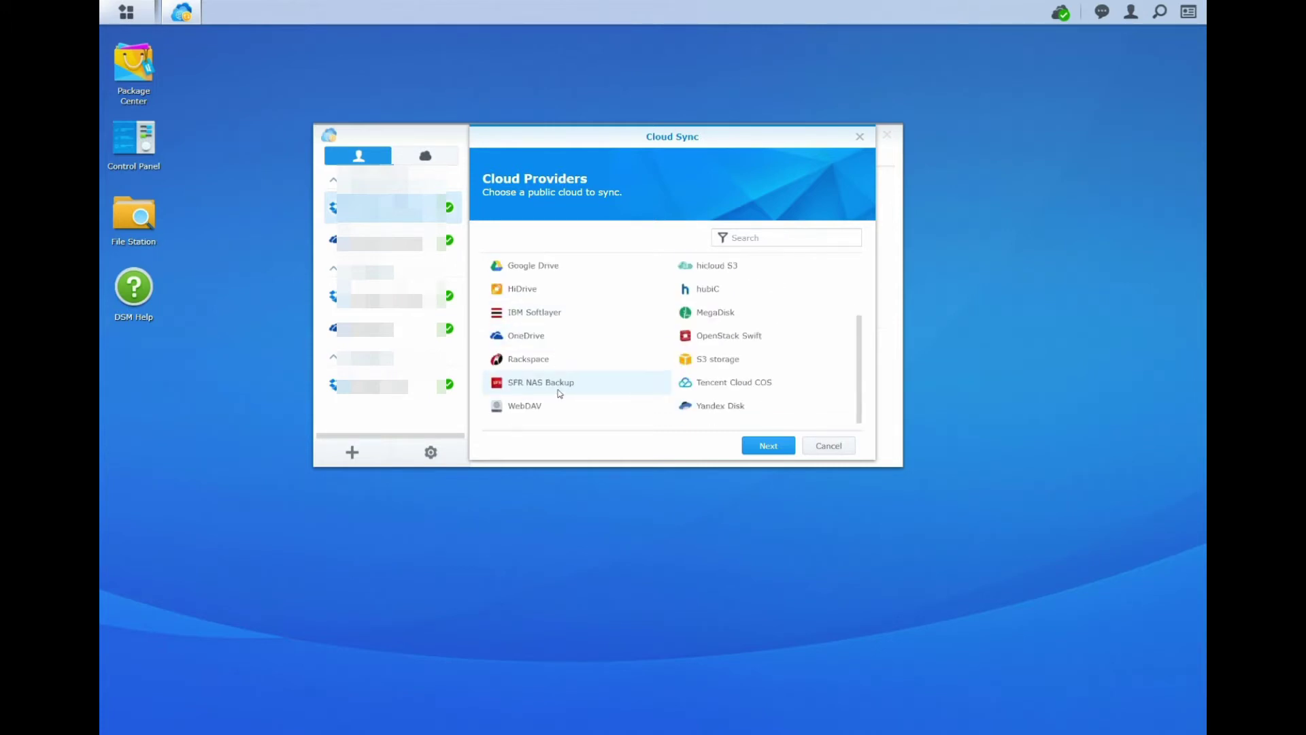
scroll(558, 392, up, 5)
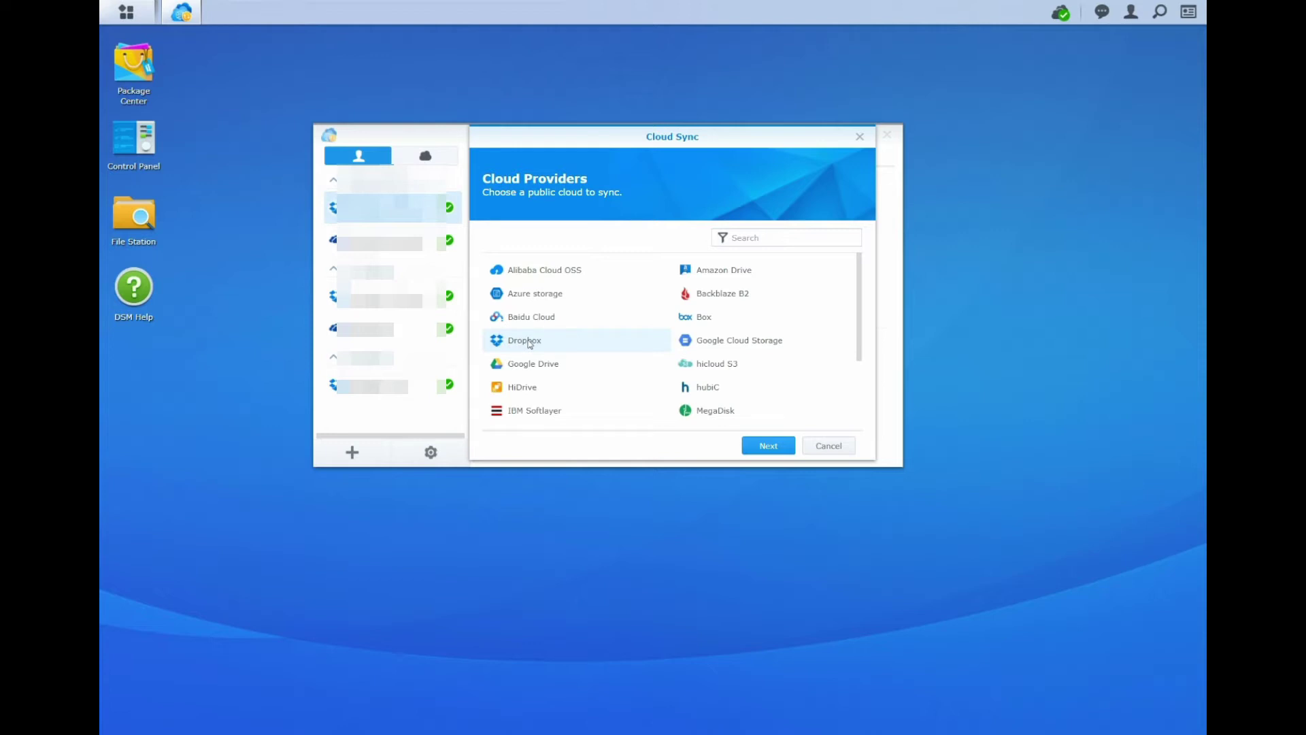
click(767, 454)
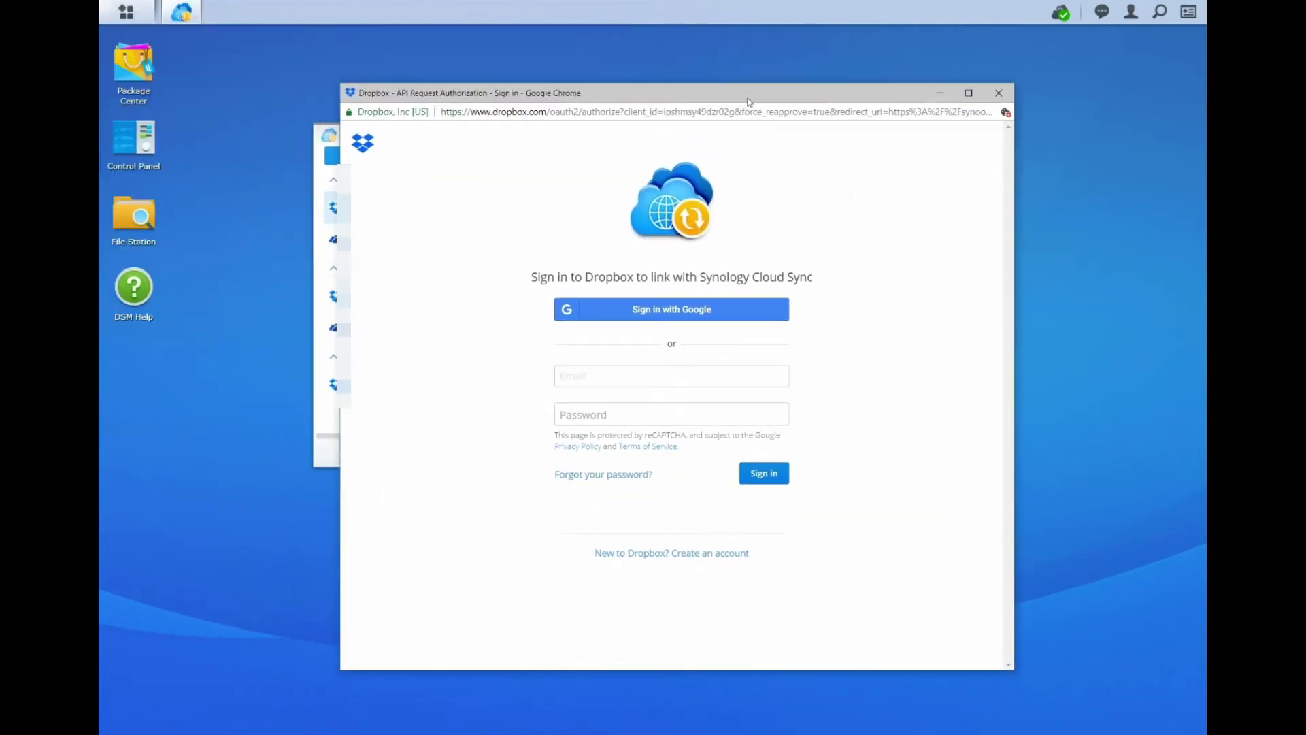
Step: Write the notes "Fill in your username and Login" and "Im using my Google to sing in" in the Dropbox email field
mouse_move(748, 101)
mouse_down()
mouse_move(837, 102)
mouse_move(716, 93)
mouse_move(798, 103)
mouse_move(770, 102)
mouse_up()
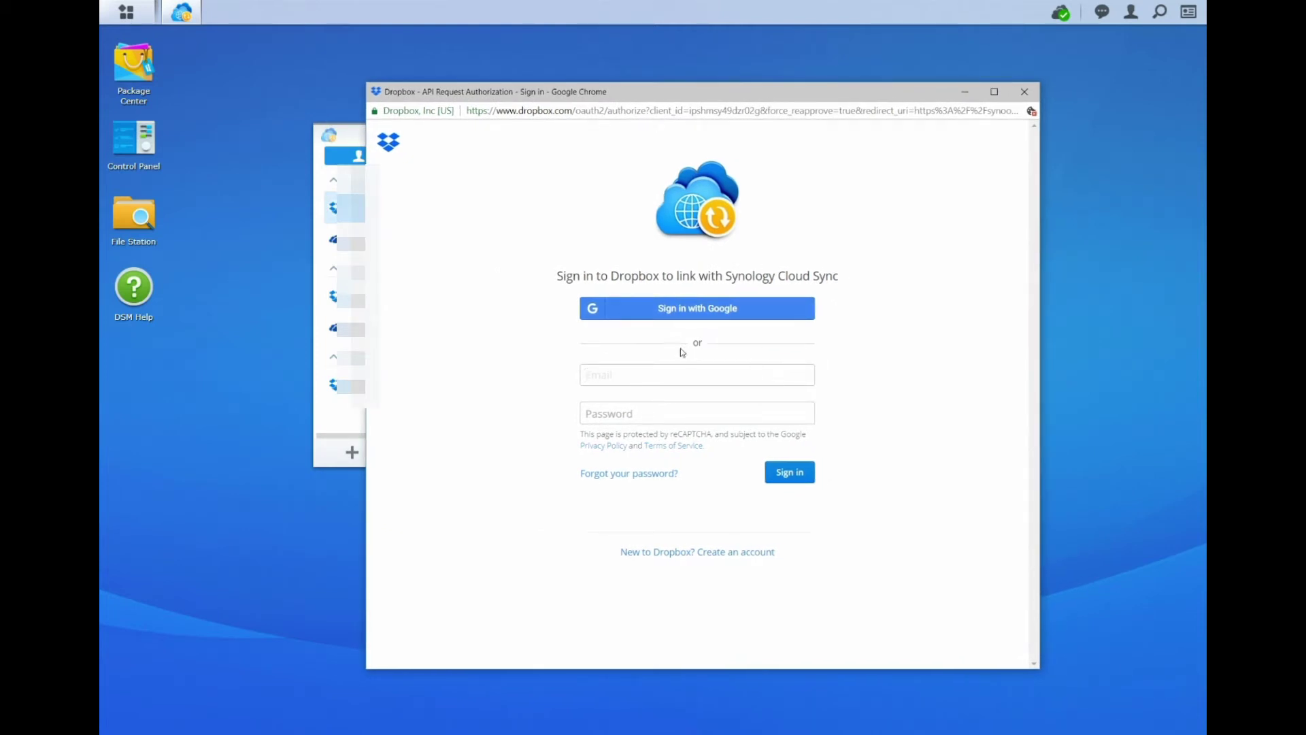
drag(746, 96, 822, 85)
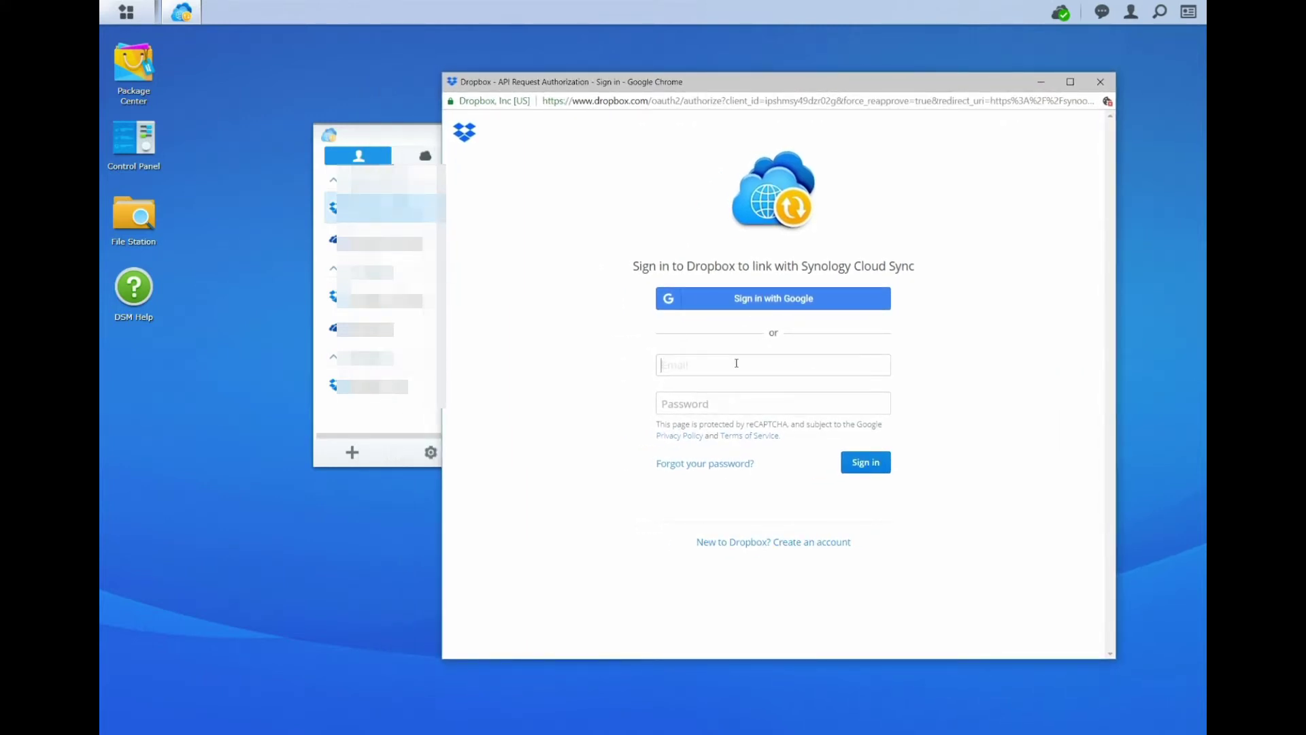
text(Fill in your username and Login)
drag(837, 367, 635, 376)
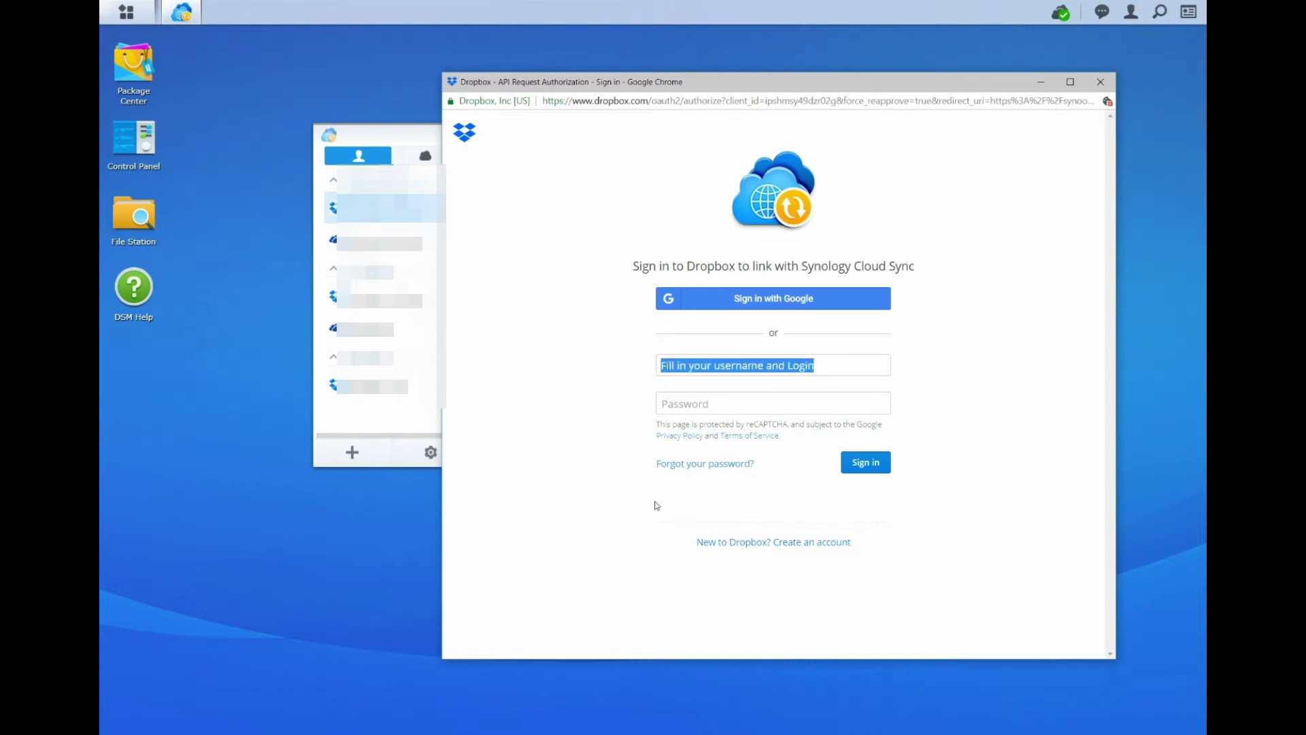
text(Im usi)
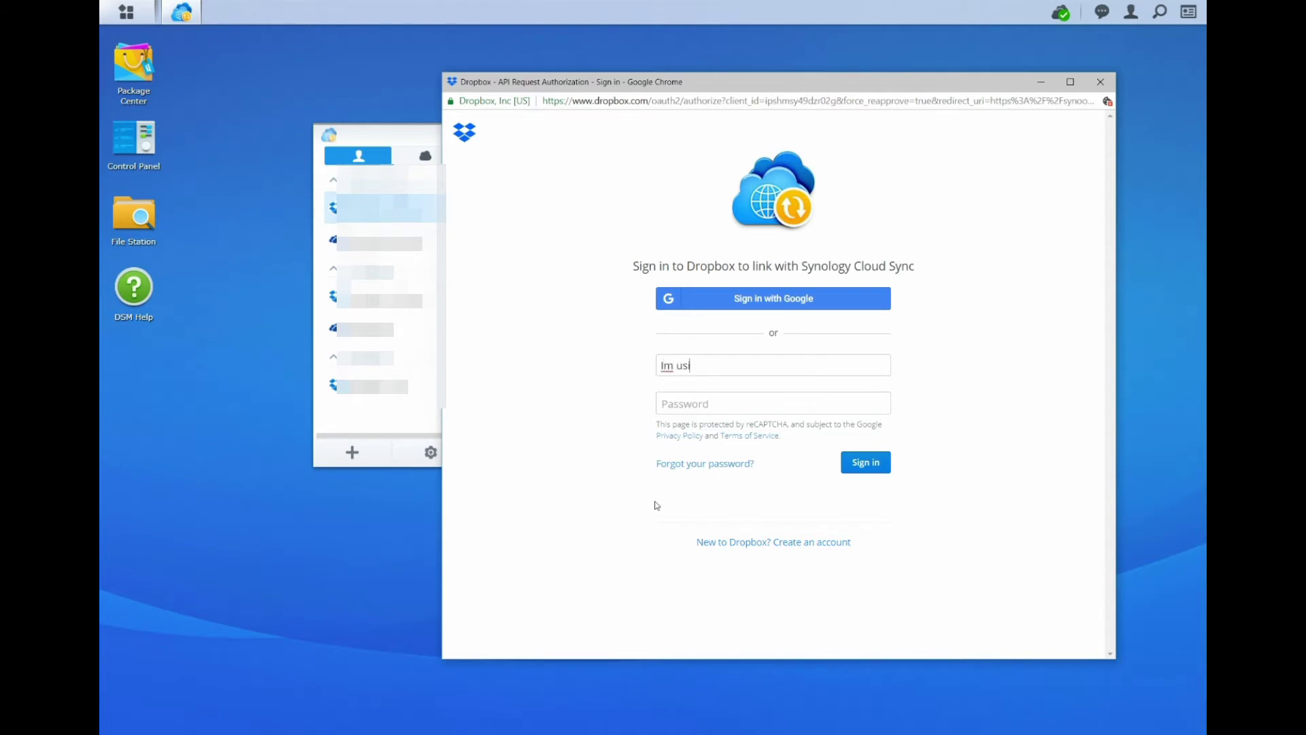
text(ng my Google to sing in)
Step: Sign in to Dropbox with the listed Google account and authorize Cloud Sync to access the Dropbox files
click(815, 302)
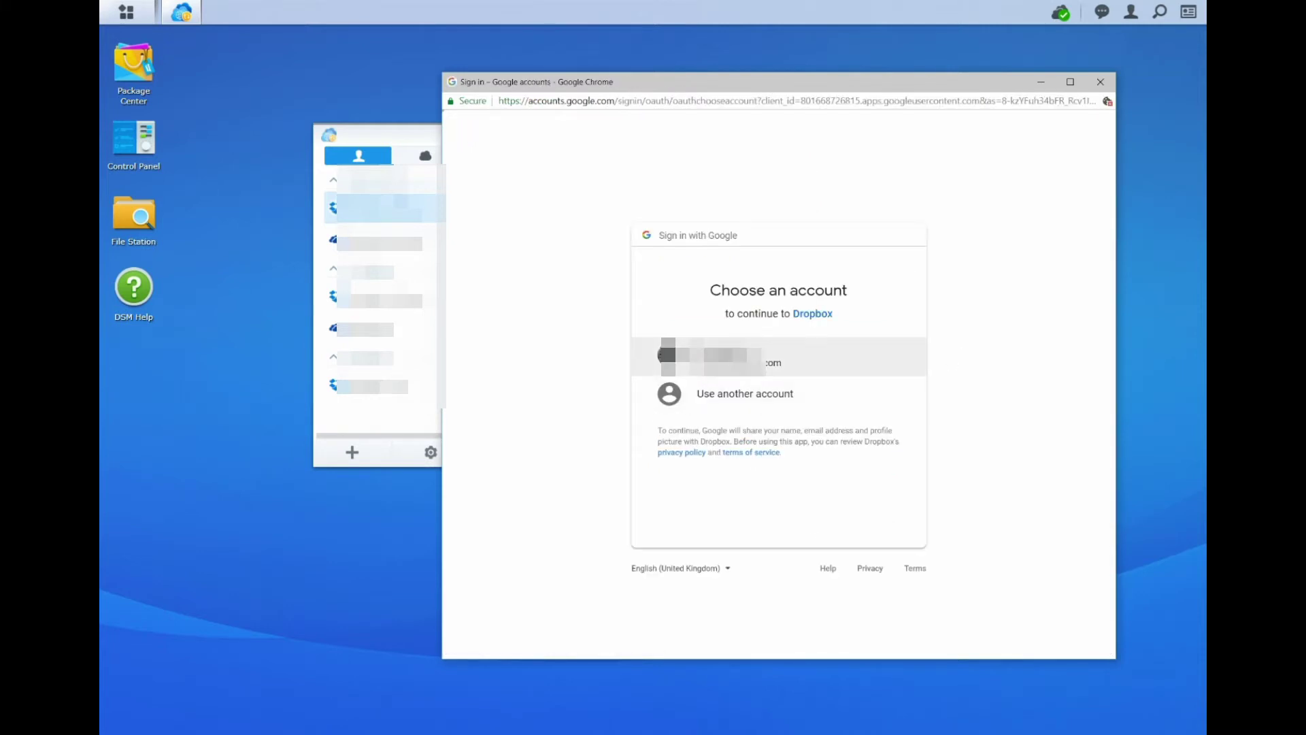
click(893, 358)
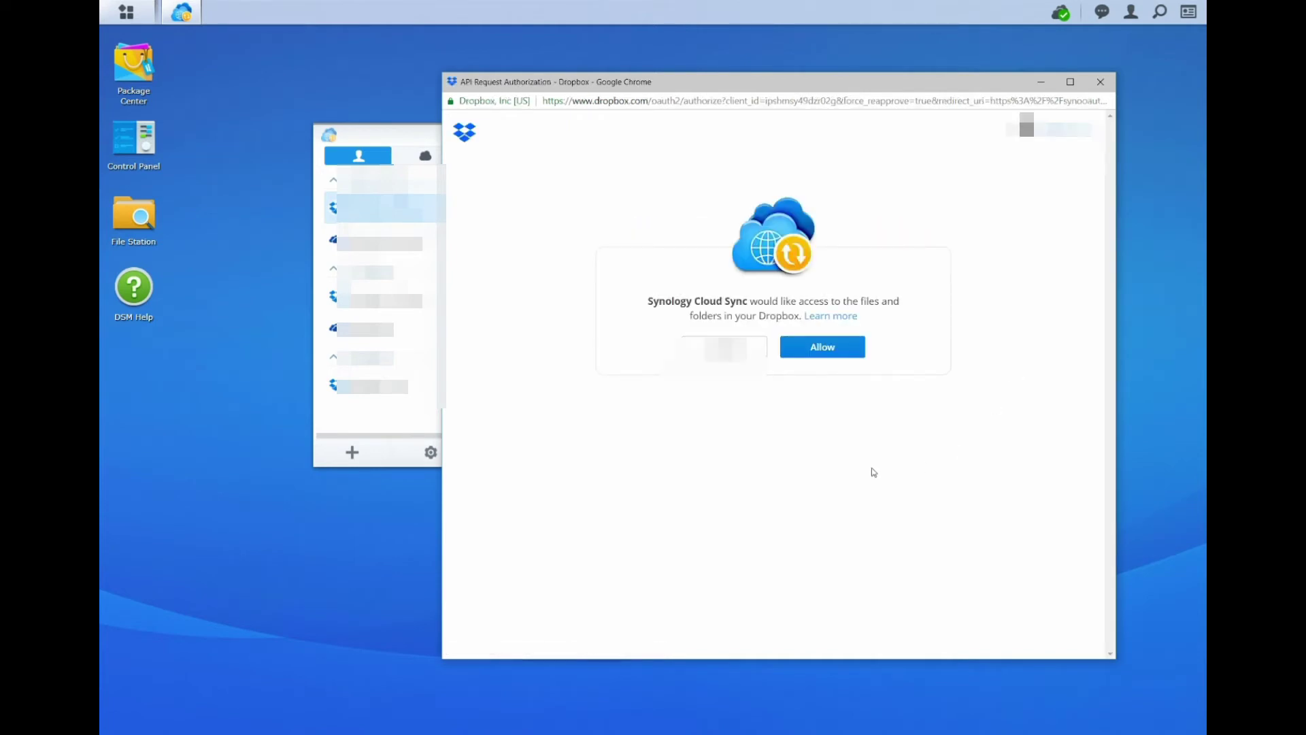
click(859, 349)
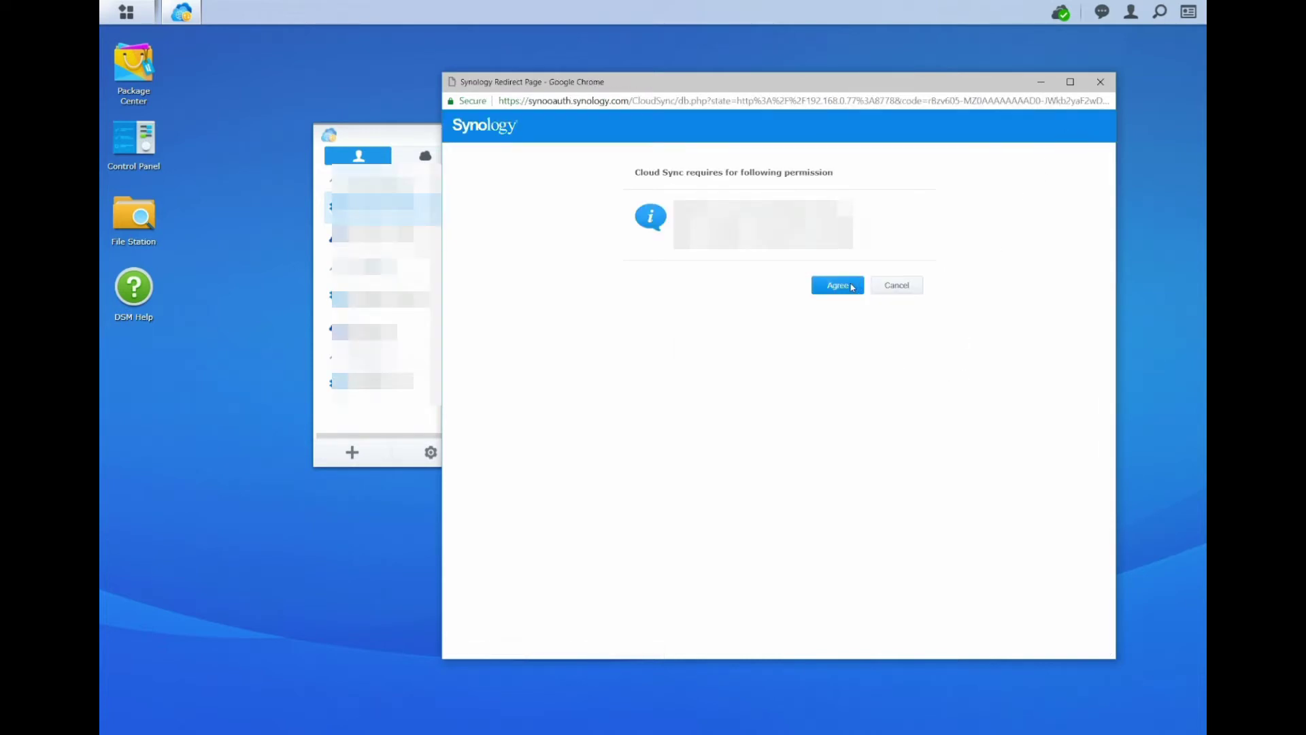
click(852, 286)
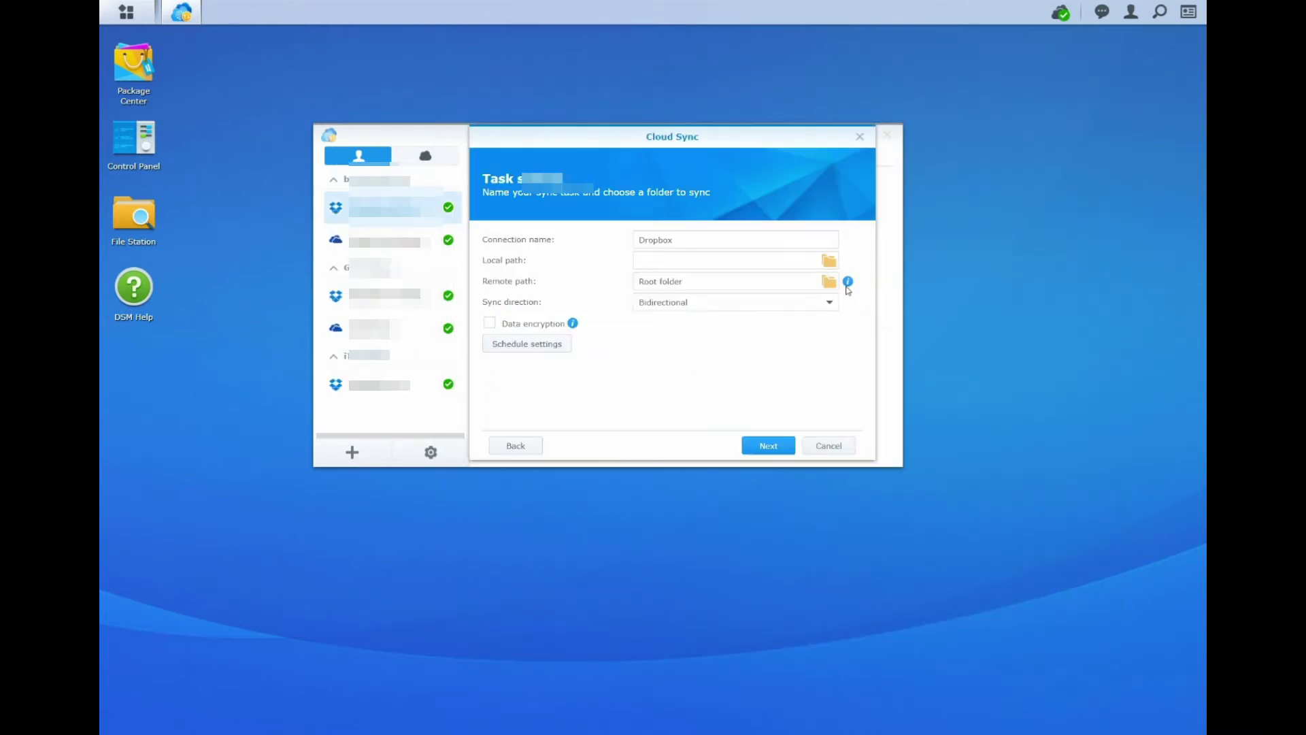
Step: Name the sync connection Dropbox-TEST
mouse_move(847, 281)
click(746, 236)
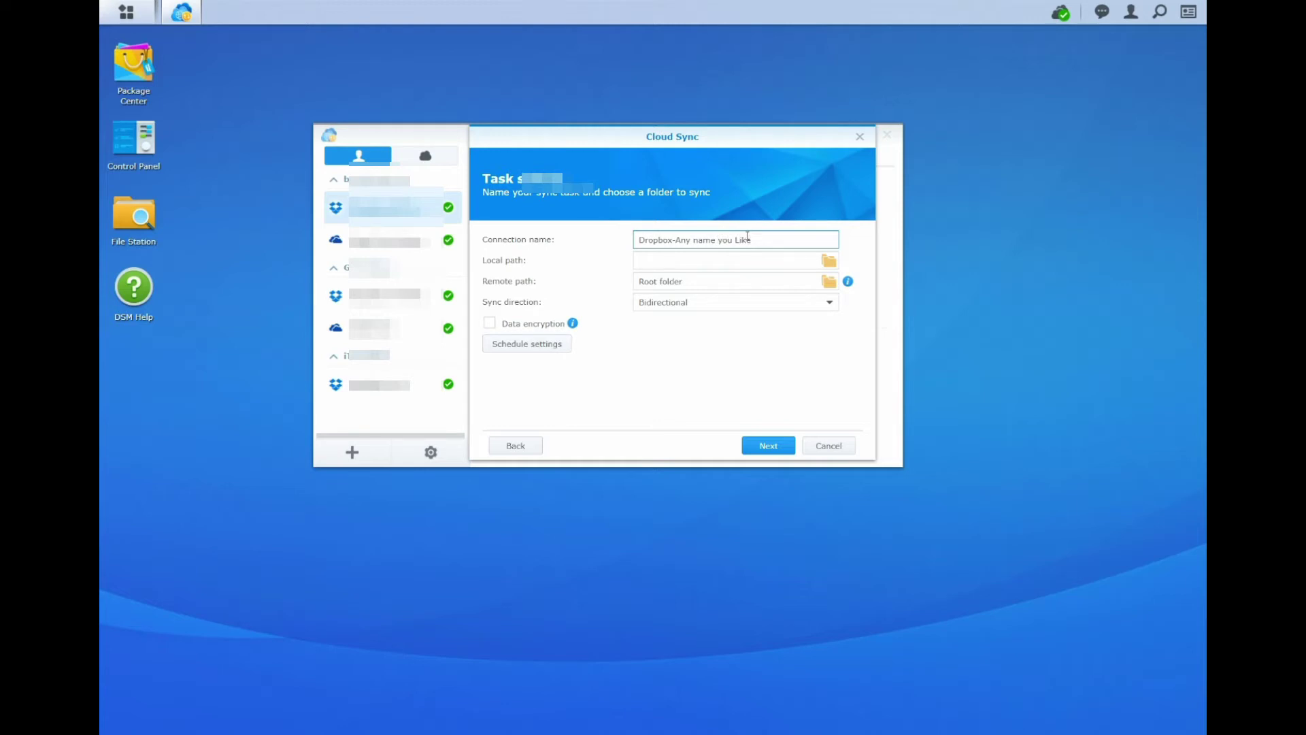
drag(763, 244, 686, 254)
text(TEST)
click(828, 261)
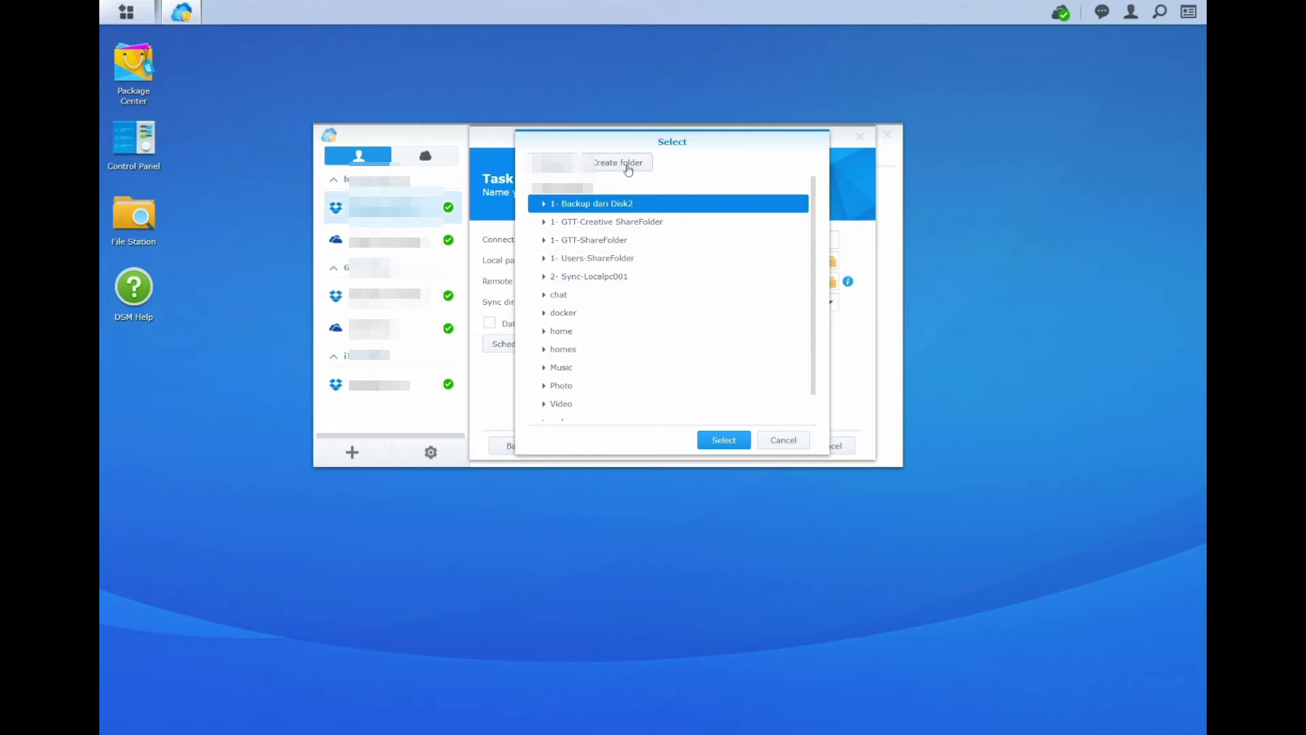
click(645, 277)
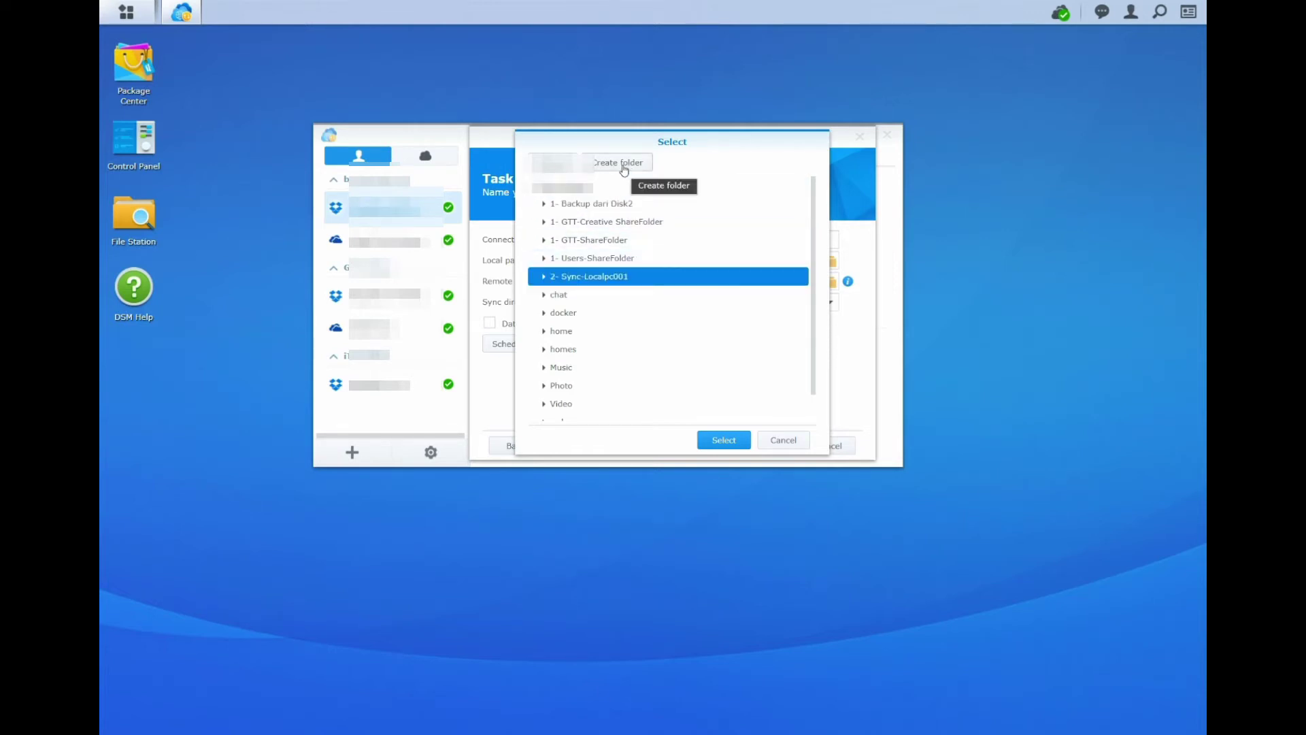
click(545, 277)
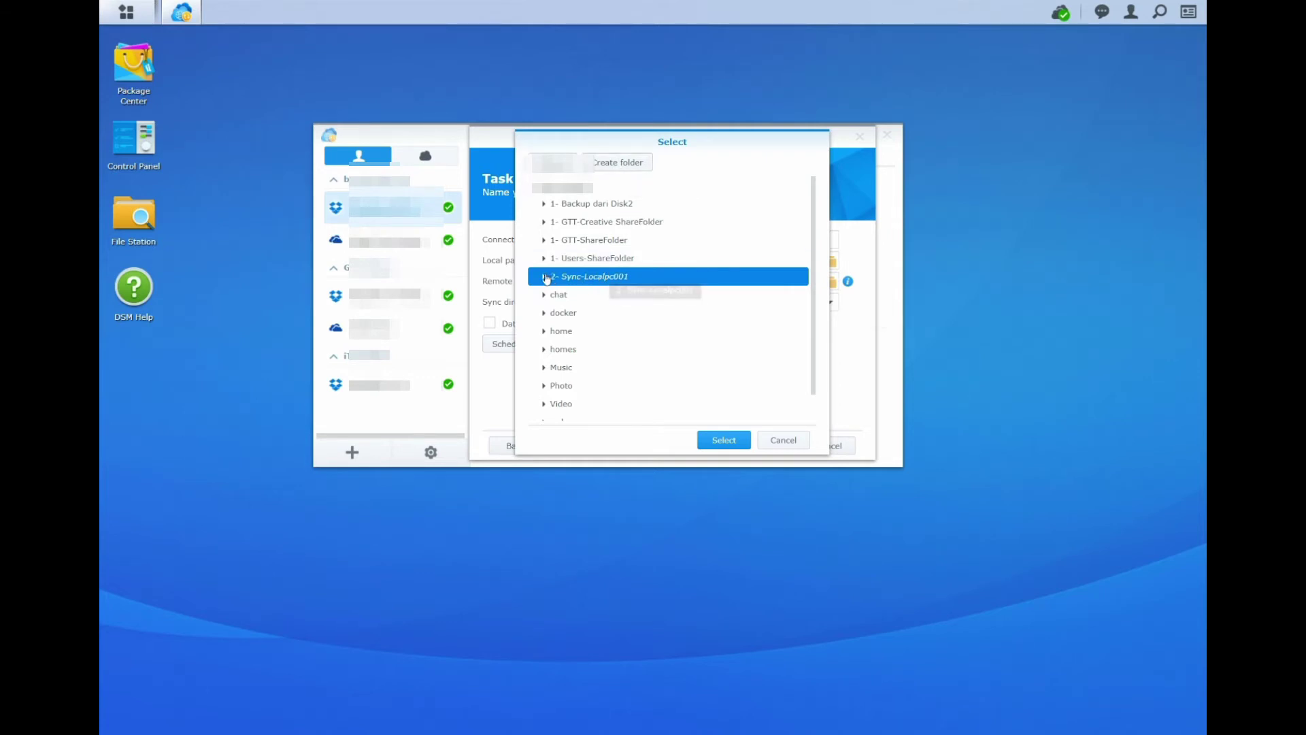
click(619, 313)
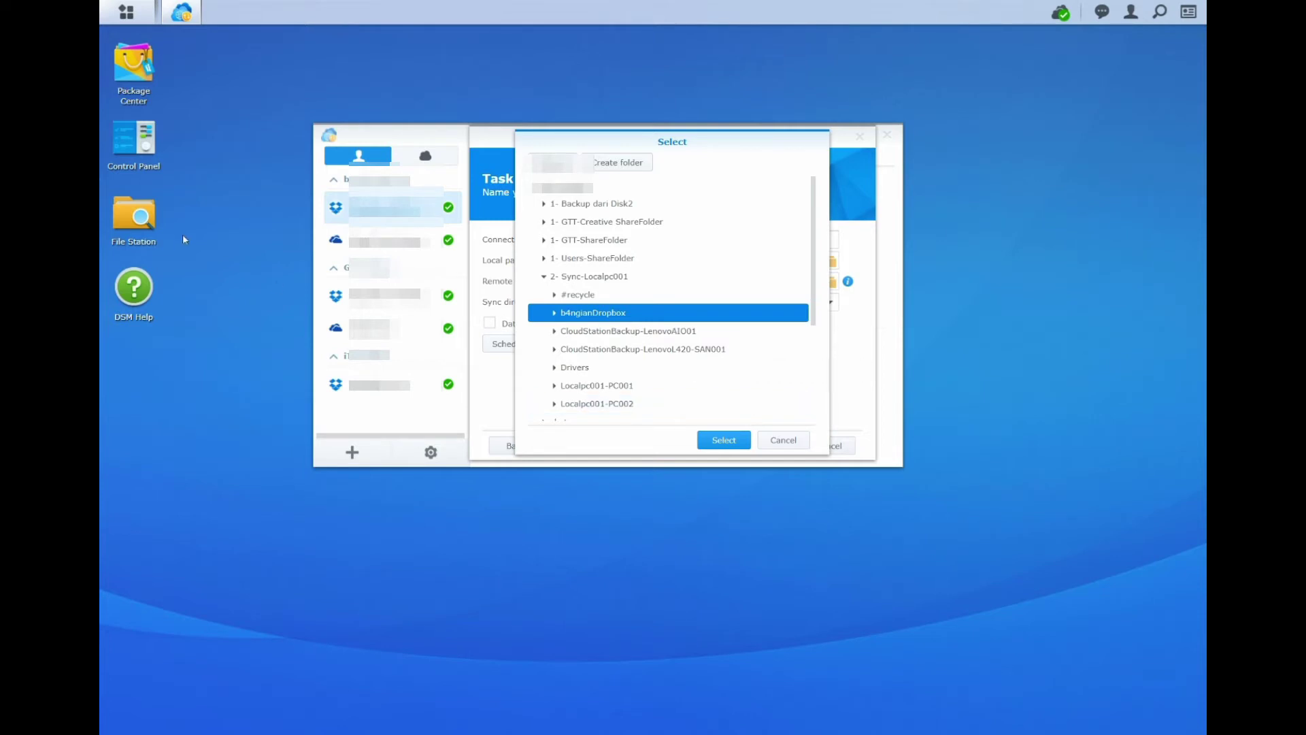
Step: In File Station, check and delete the b4ngianDropbox folder inside 2- Sync-Localpc001, and close File Station
click(116, 235)
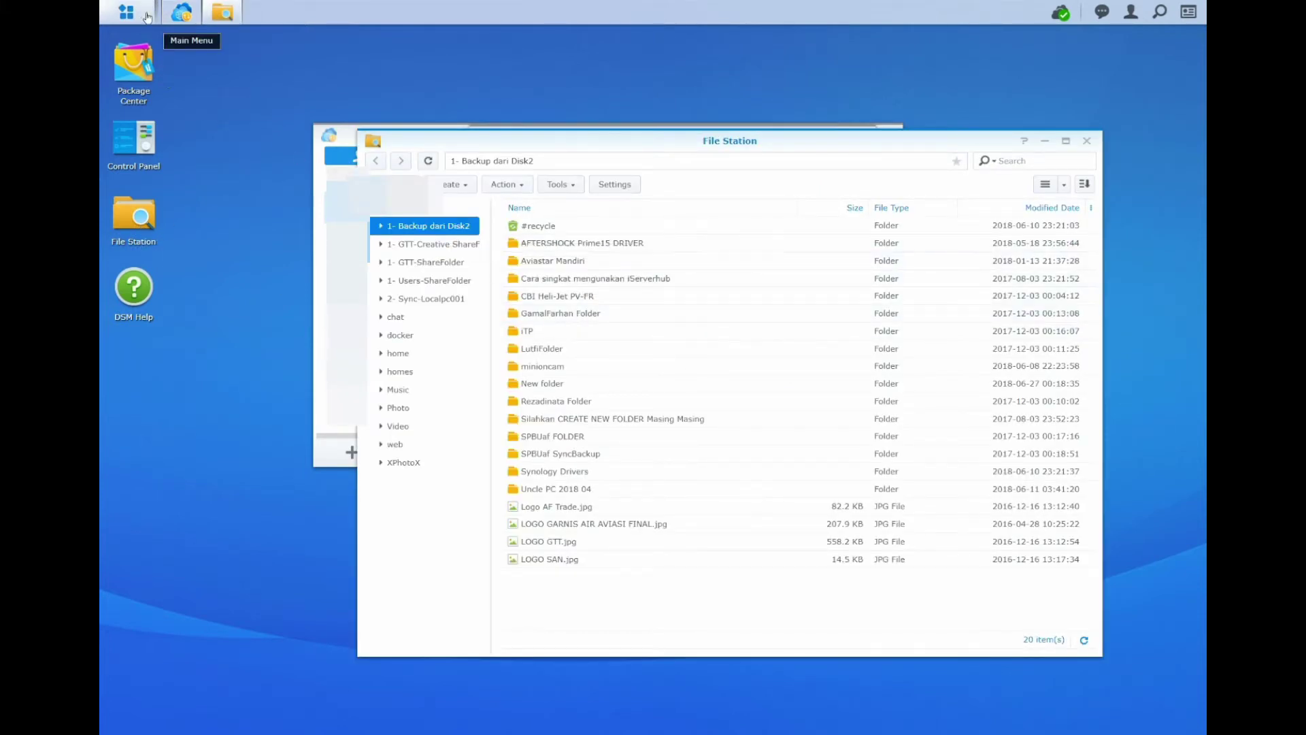
click(432, 301)
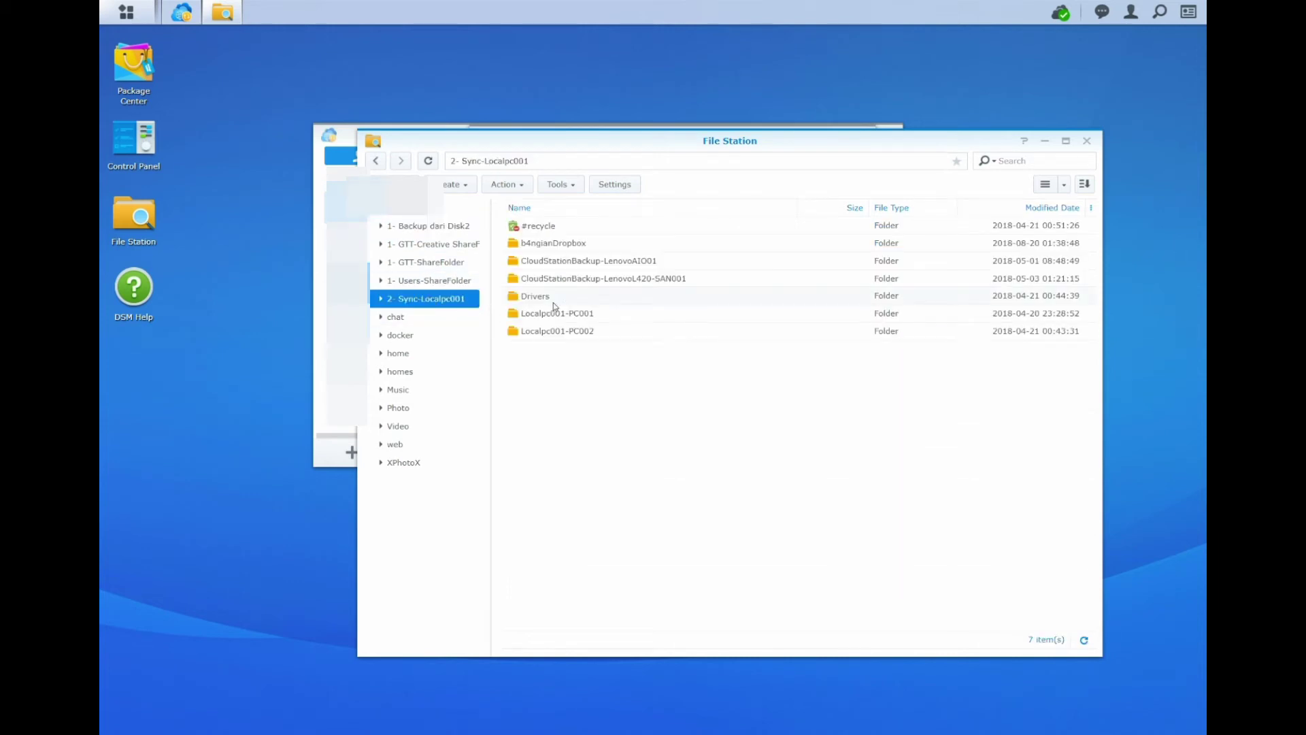
double_click(563, 243)
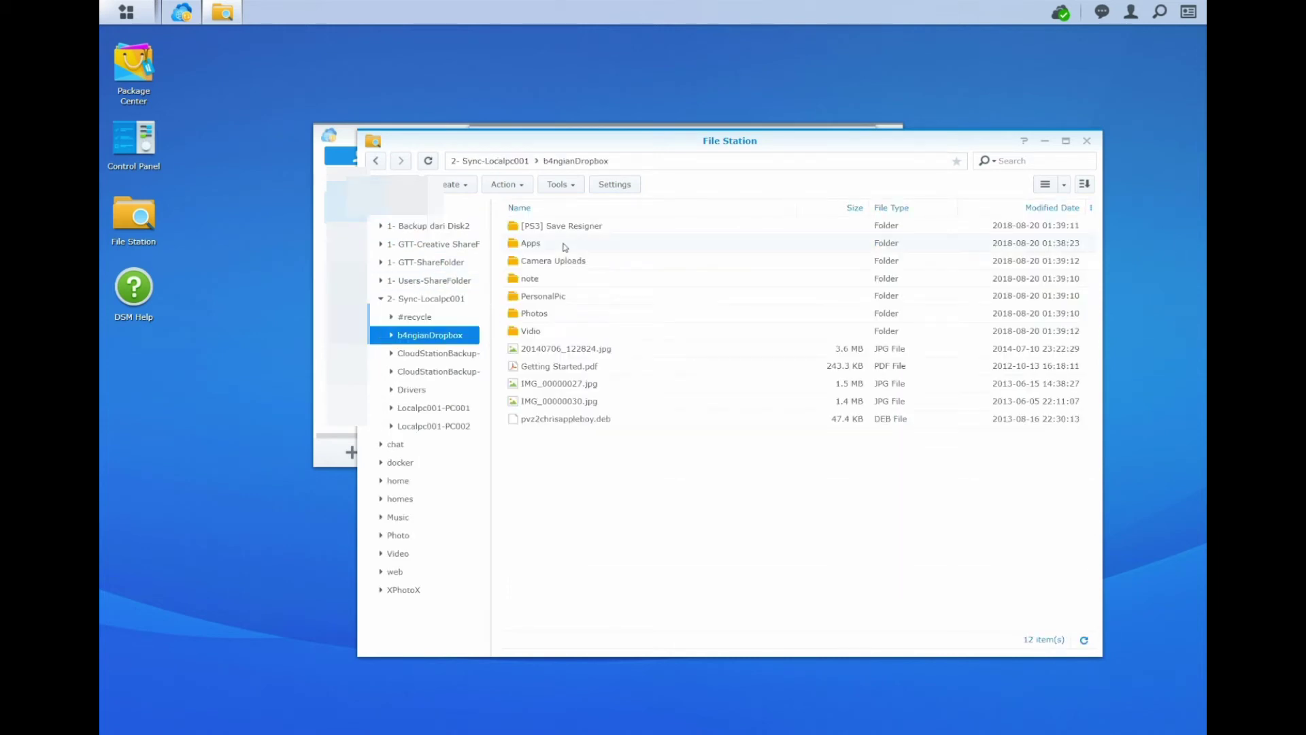
click(375, 161)
right_click(557, 244)
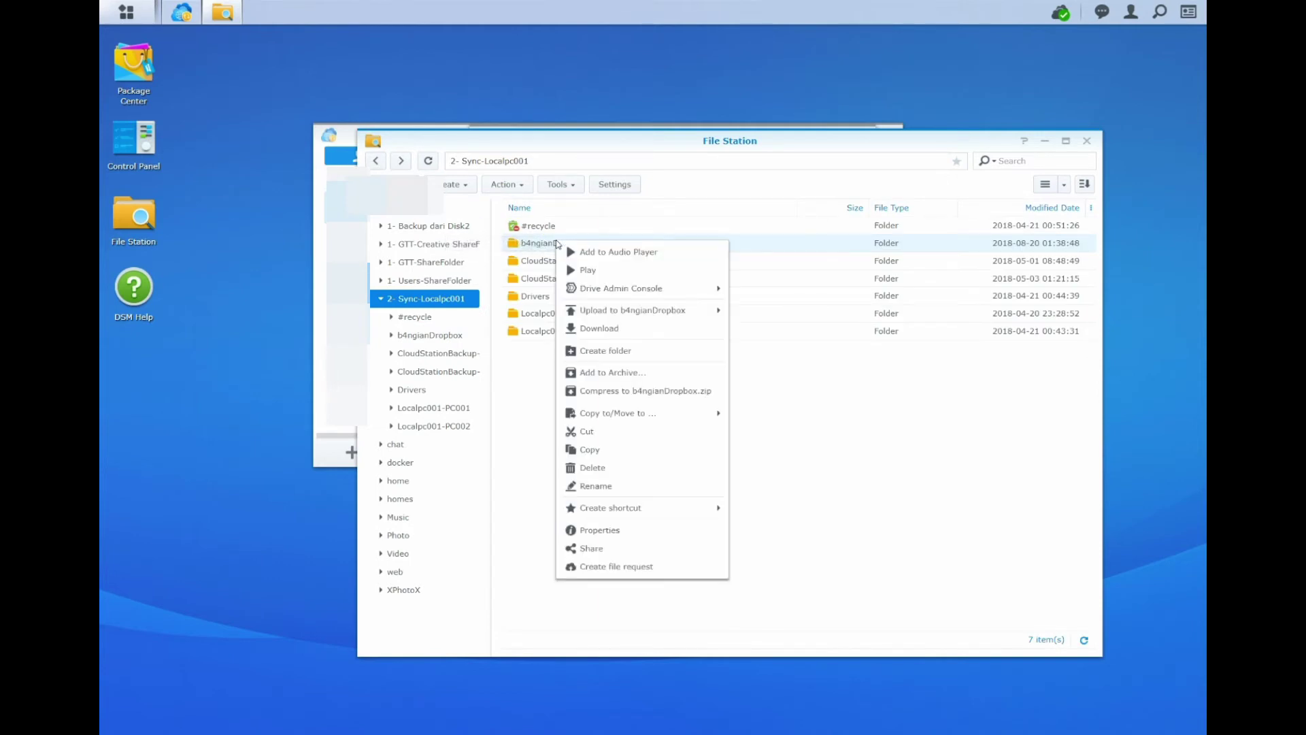
click(613, 474)
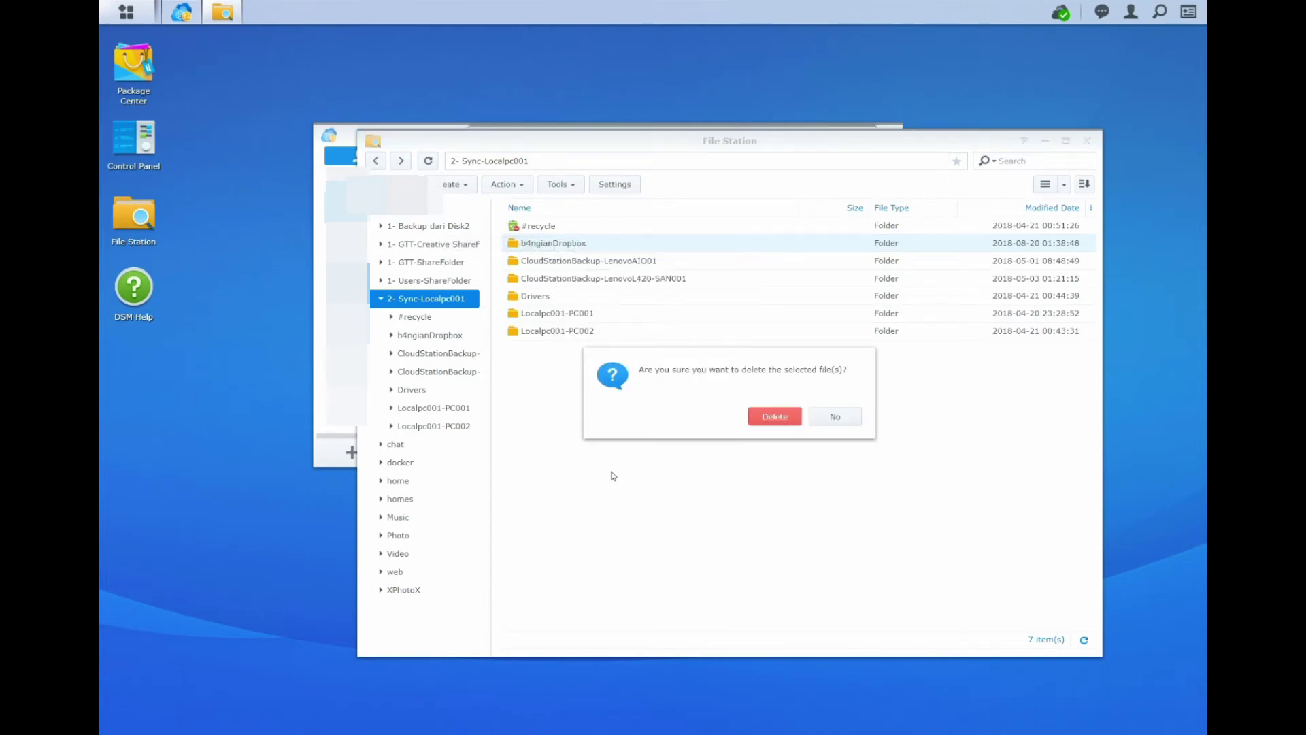
click(755, 421)
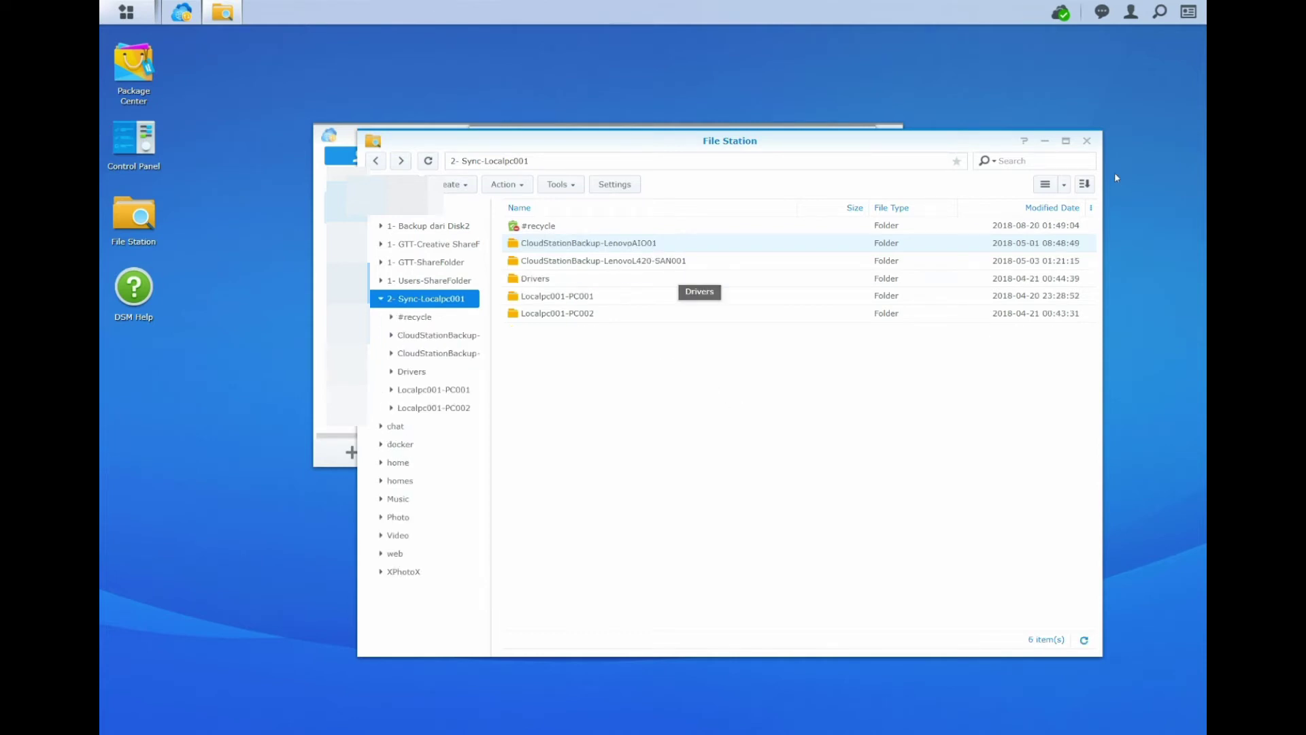
click(1087, 140)
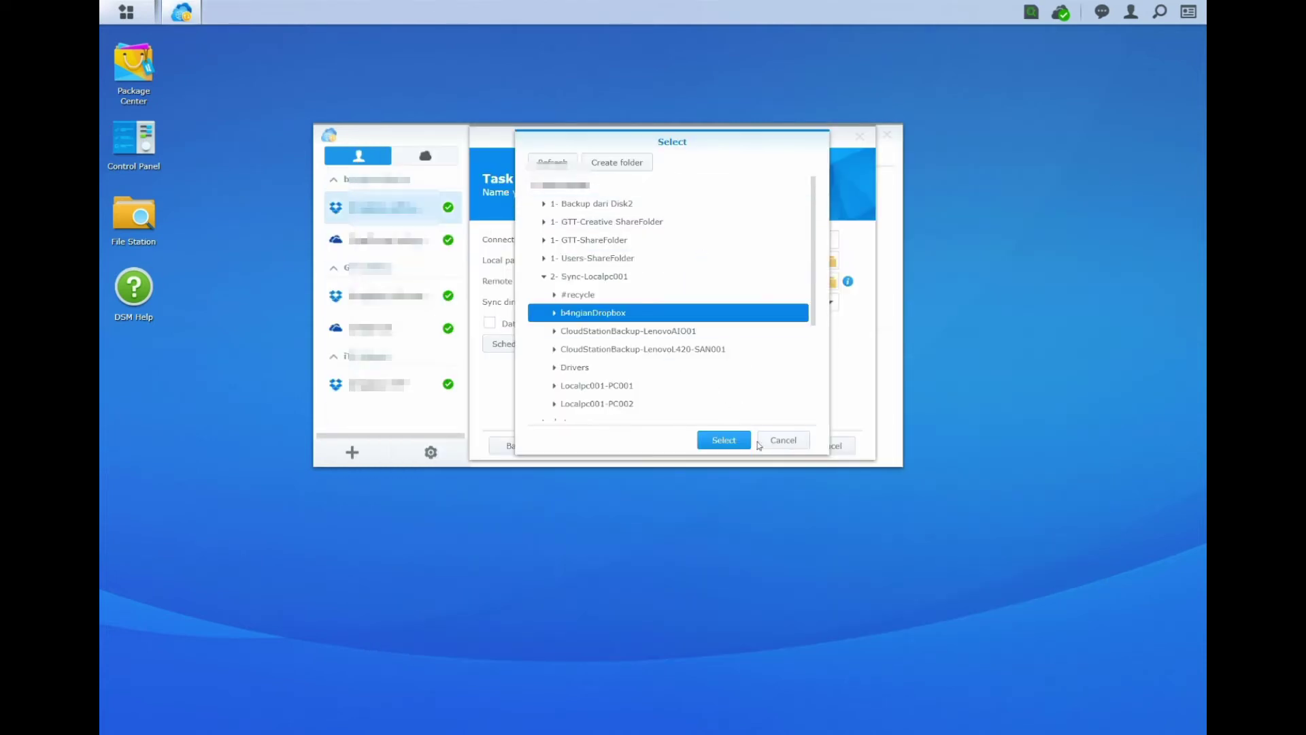
Step: Discard the current folder selection and highlight 2- Sync-Localpc001 in a fresh local path selection
click(777, 442)
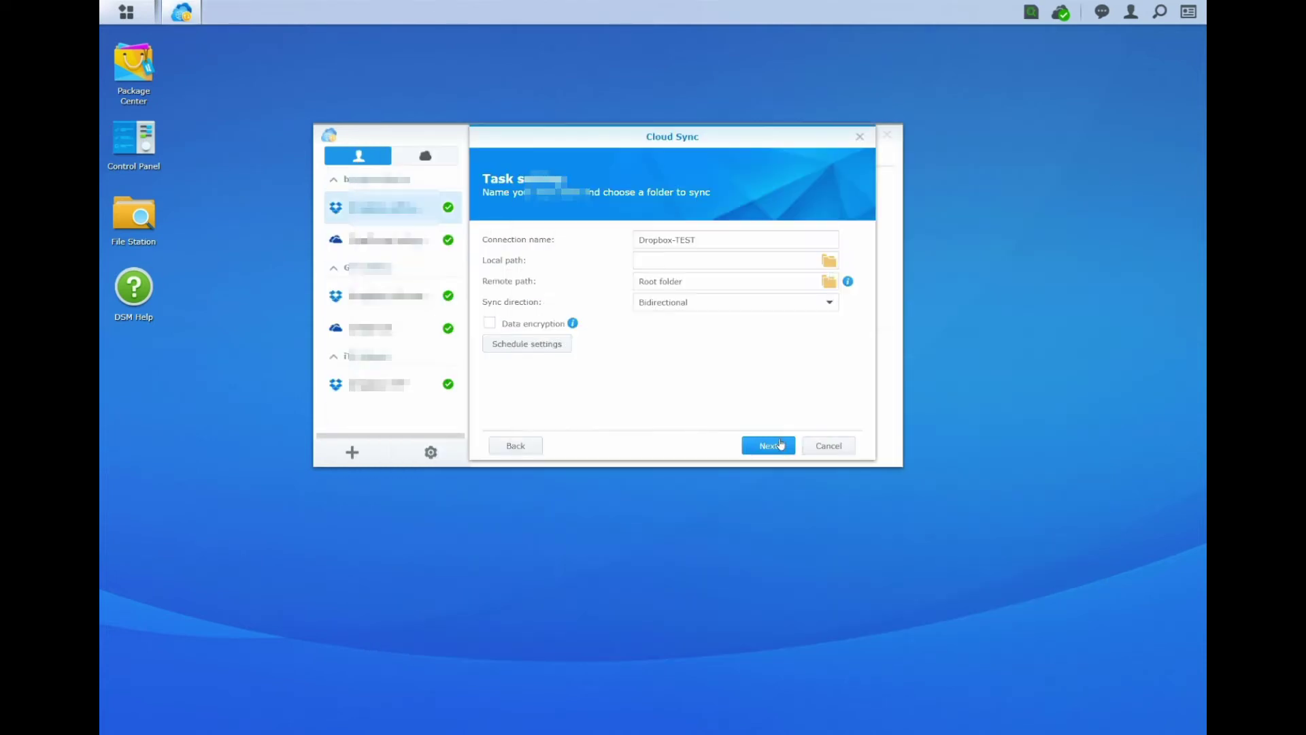
click(829, 263)
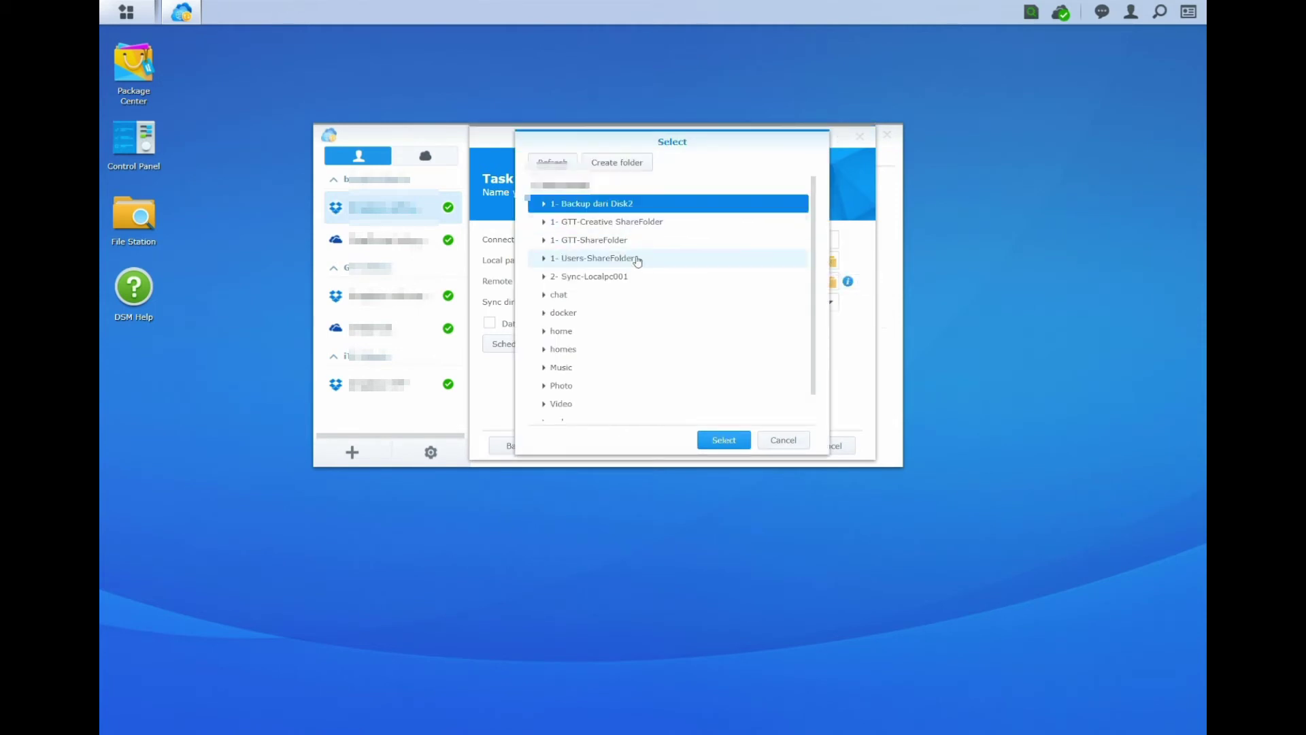
click(620, 276)
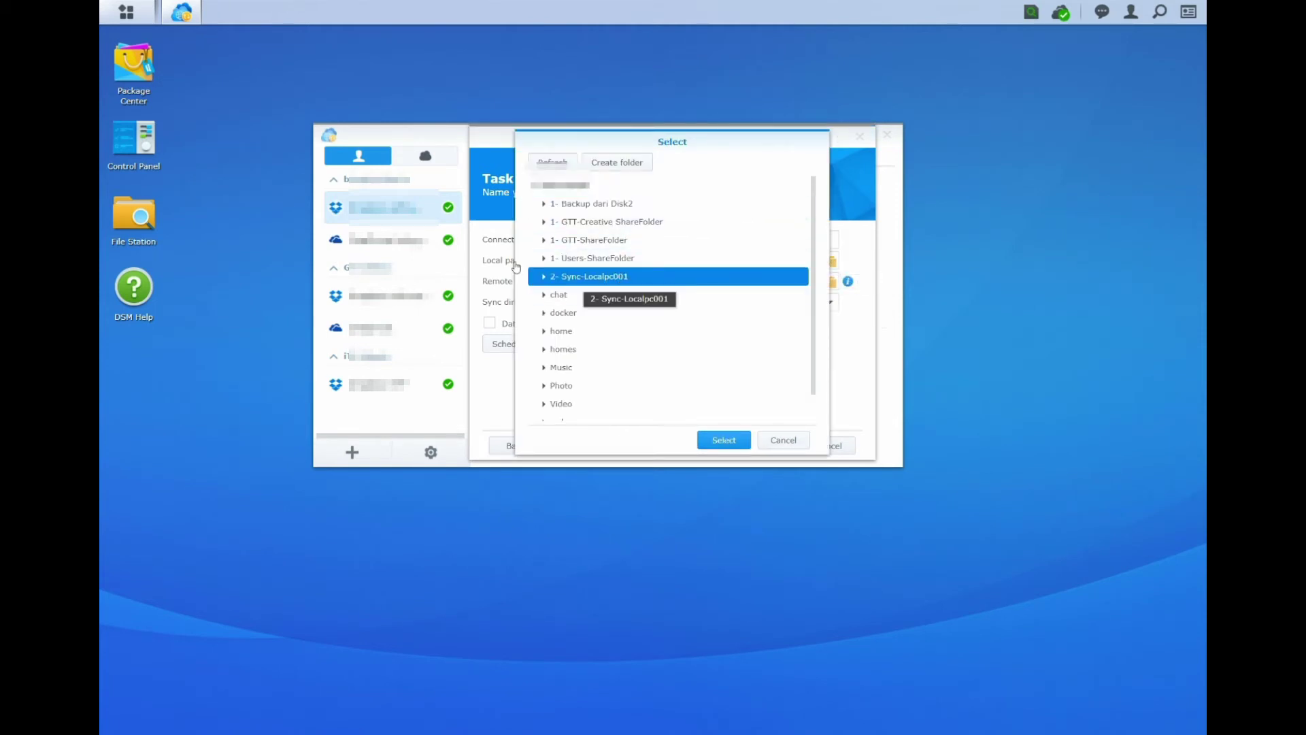
Step: Switch to Note Station, open the existing August 2018 note and clear its body text
click(123, 13)
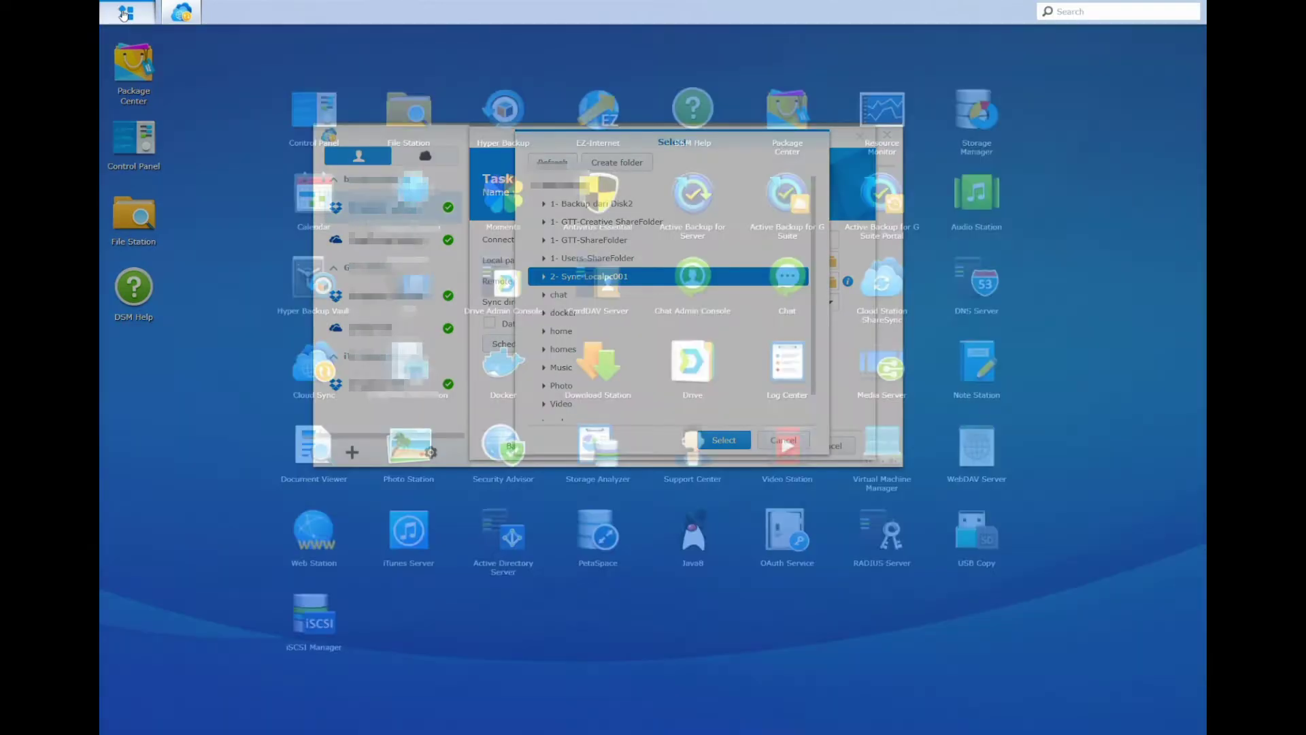
click(994, 363)
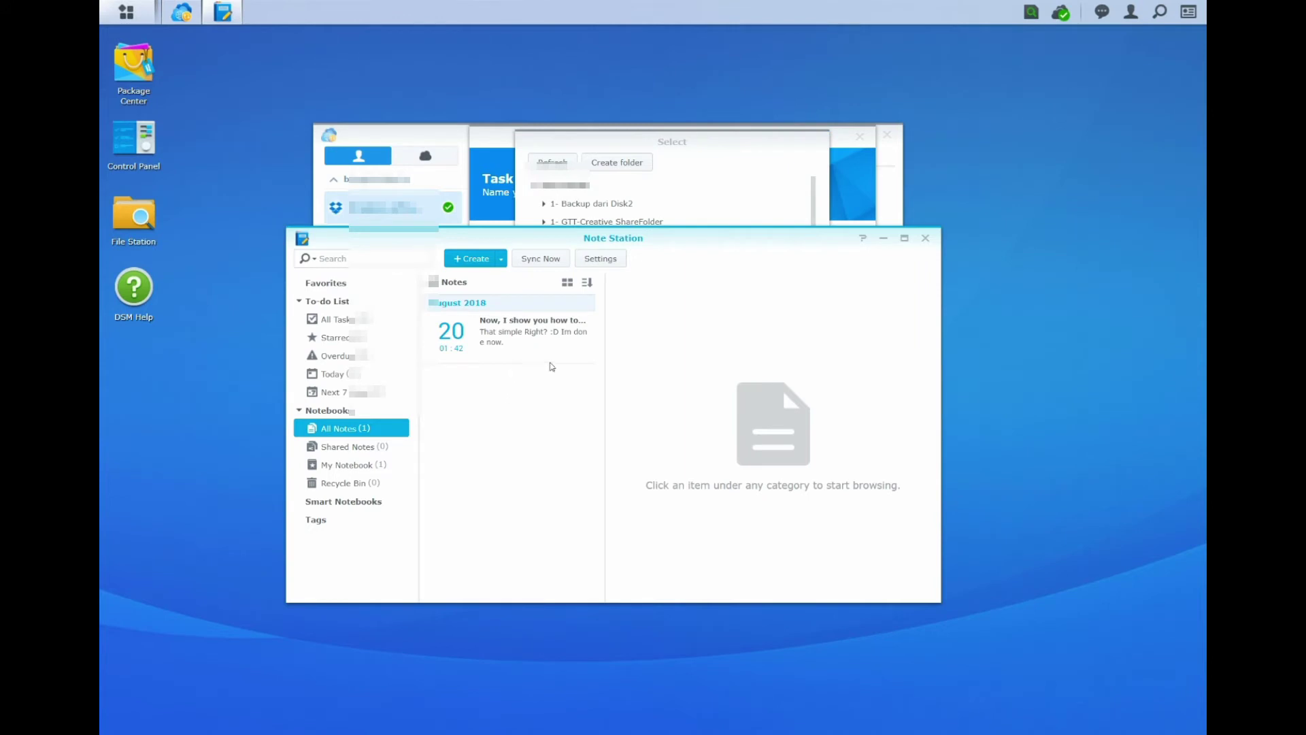
click(580, 335)
click(712, 445)
drag(711, 445, 622, 364)
key(BackSpace)
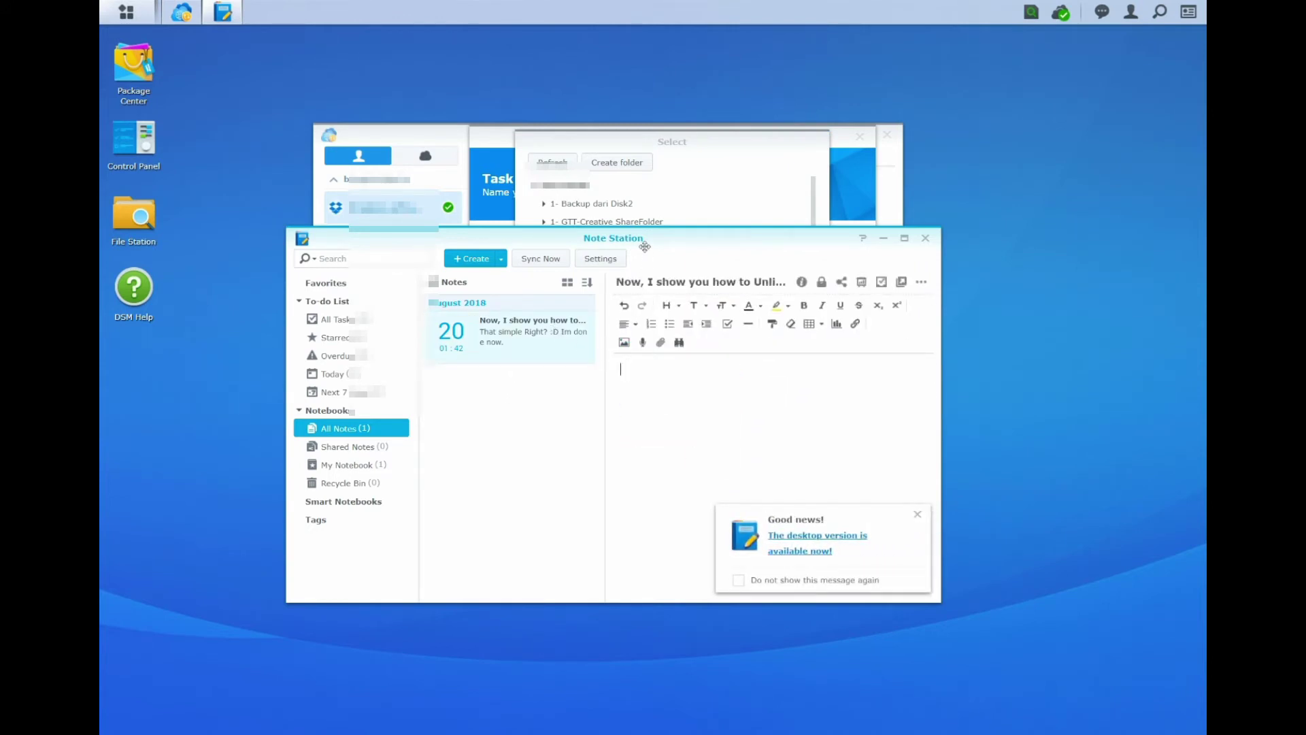
Step: Move the Note Station window clear of the folder selection and write "Create a folder for your dropbox" in the note
drag(678, 233, 889, 354)
click(837, 507)
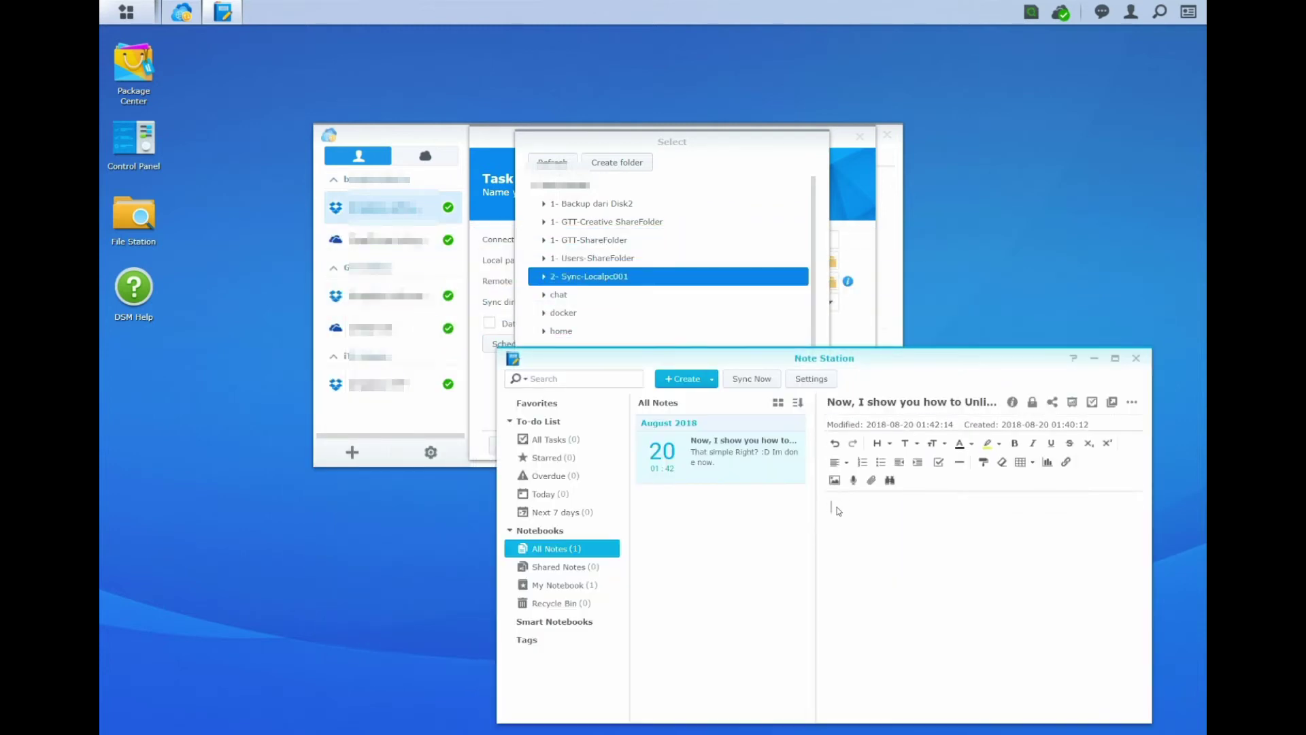
text(CV)
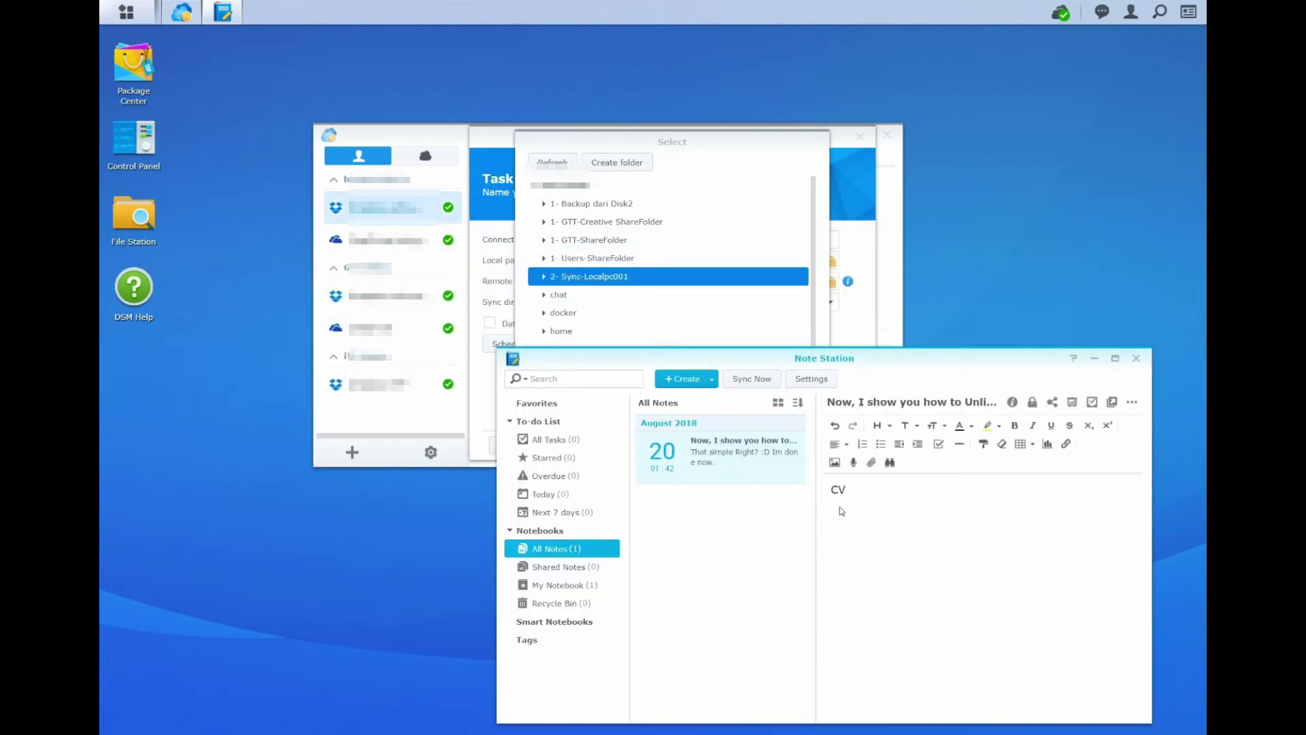
text(eat a folder for your dropbox)
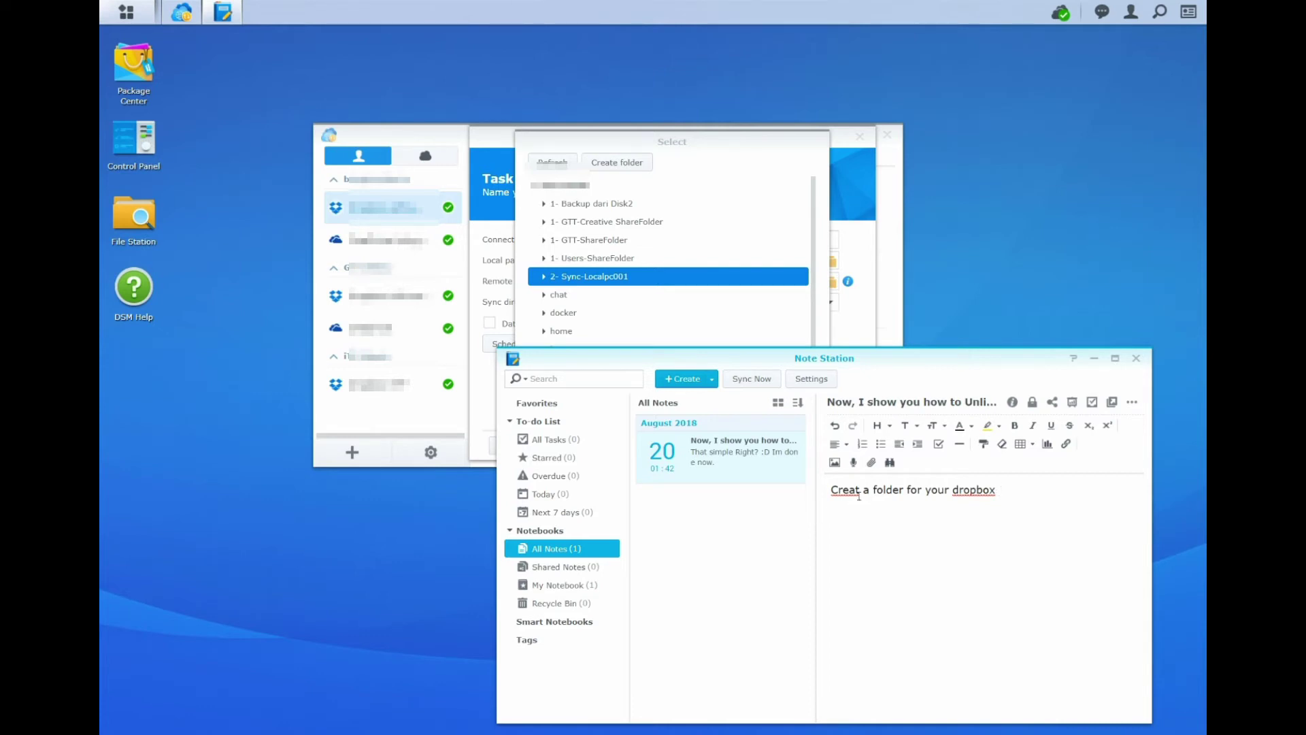
text(e)
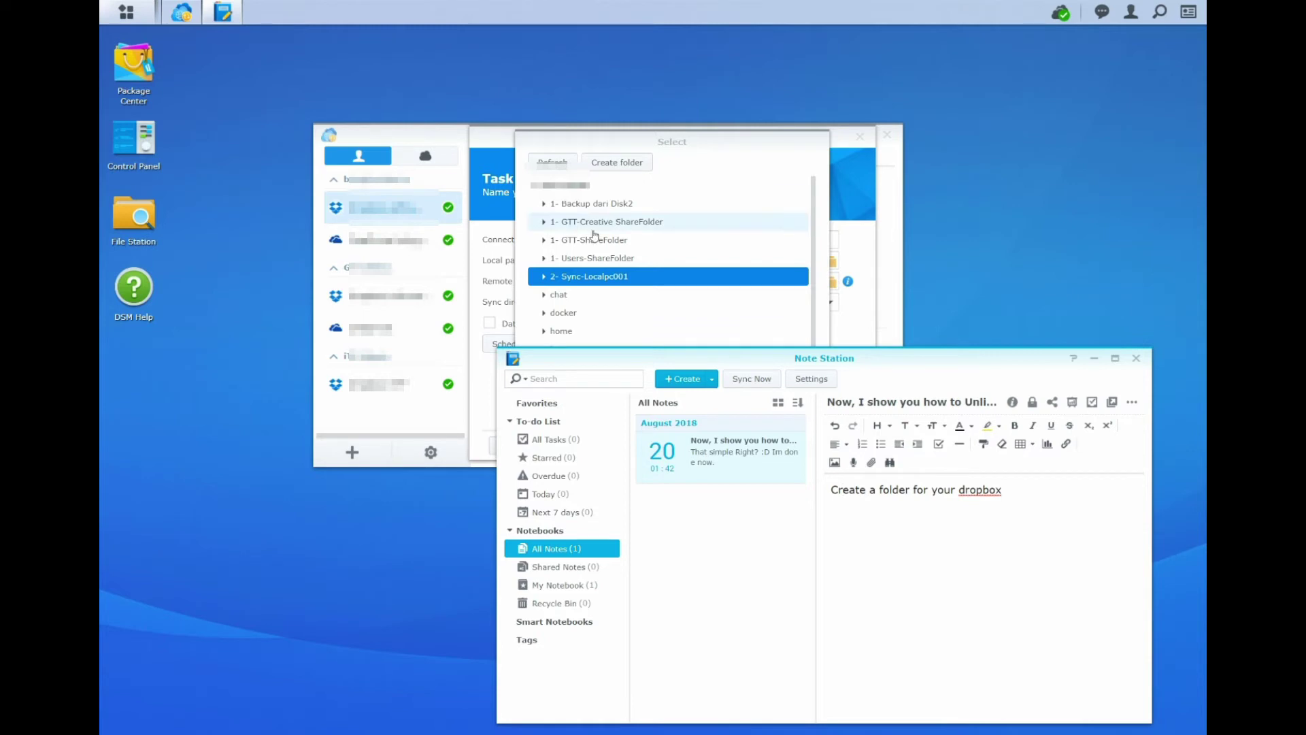
Step: Create a folder named b4ngian-DROPBOX test inside 2- Sync-Localpc001 and choose it as the task's local path
click(621, 163)
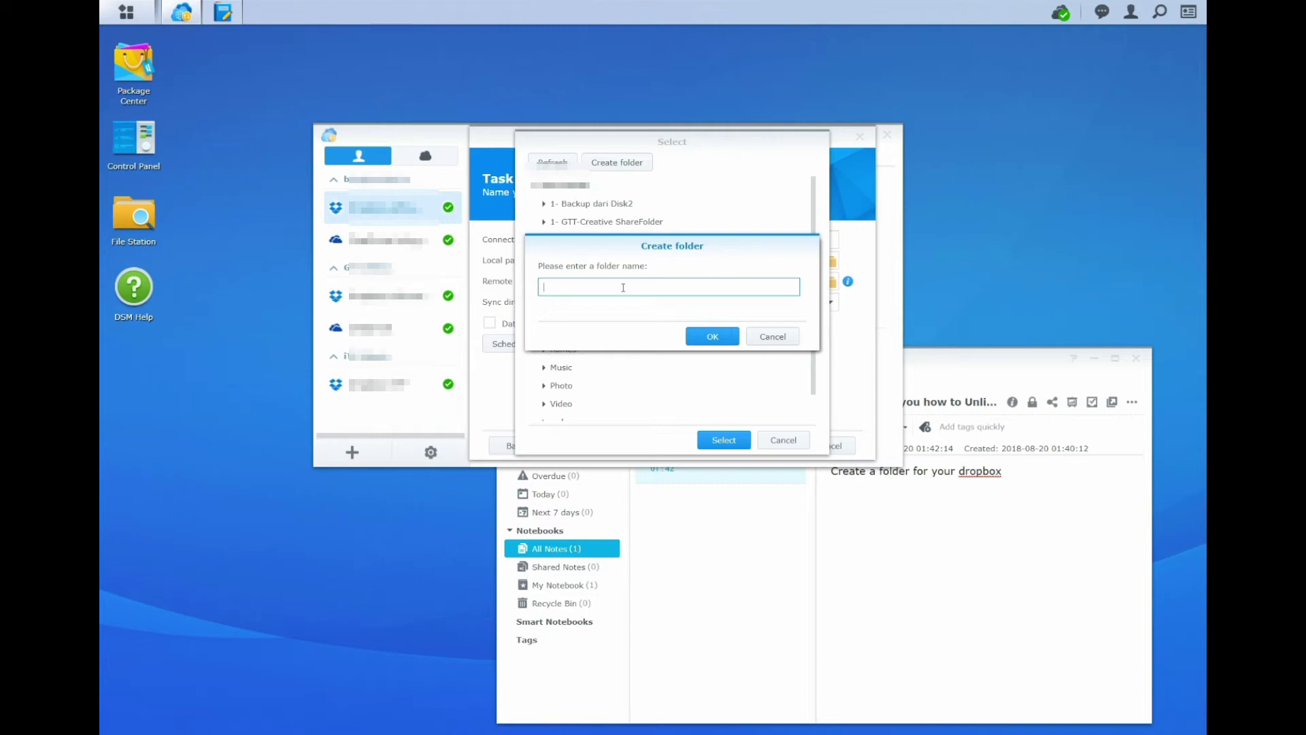
text(b4ngian )
text(DROPBOX test)
click(712, 337)
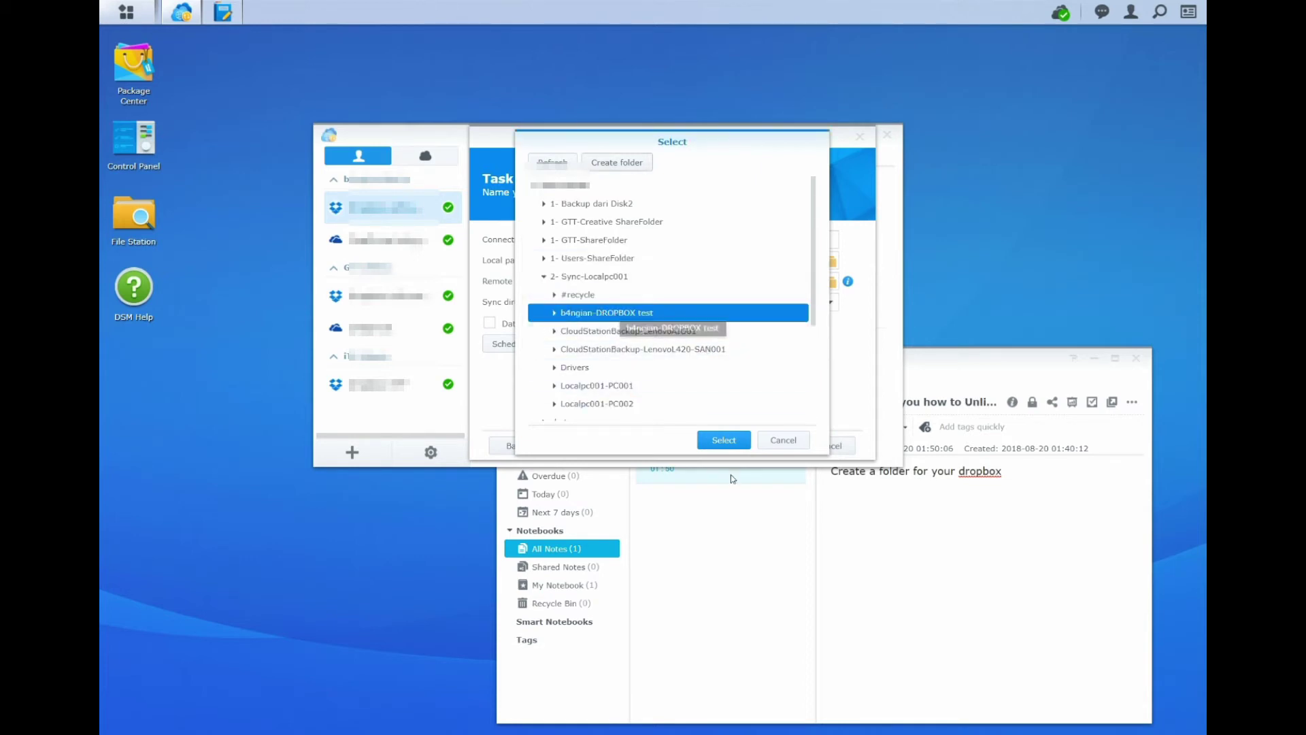
click(727, 436)
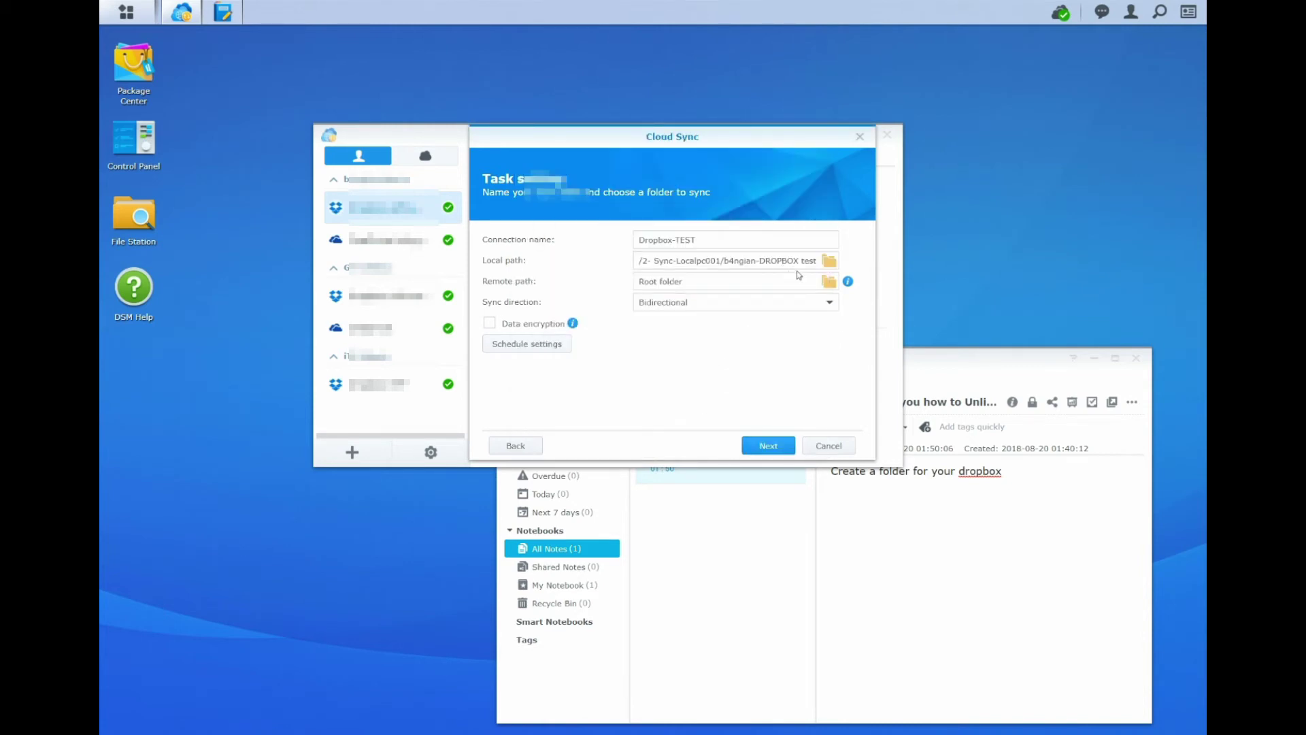
Step: Browse the Dropbox remote folders and choose the root folder as the remote path
click(826, 283)
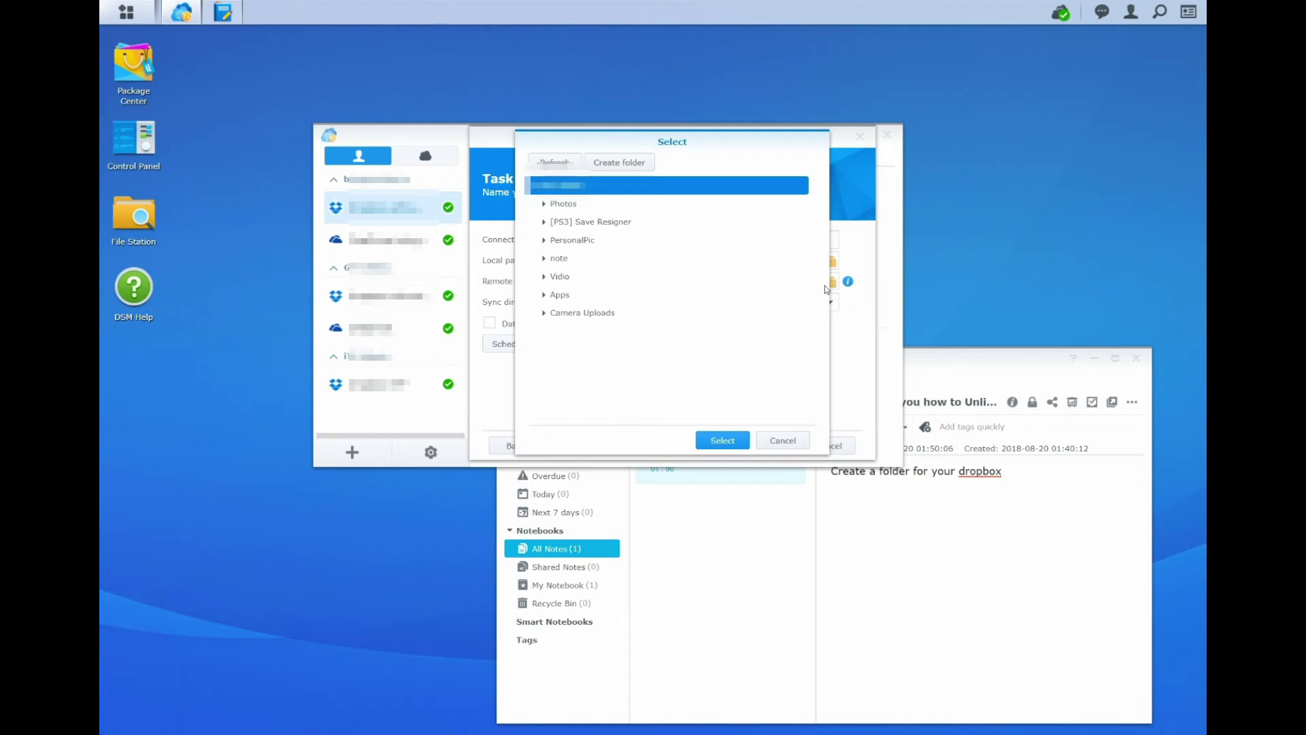
click(615, 204)
click(615, 222)
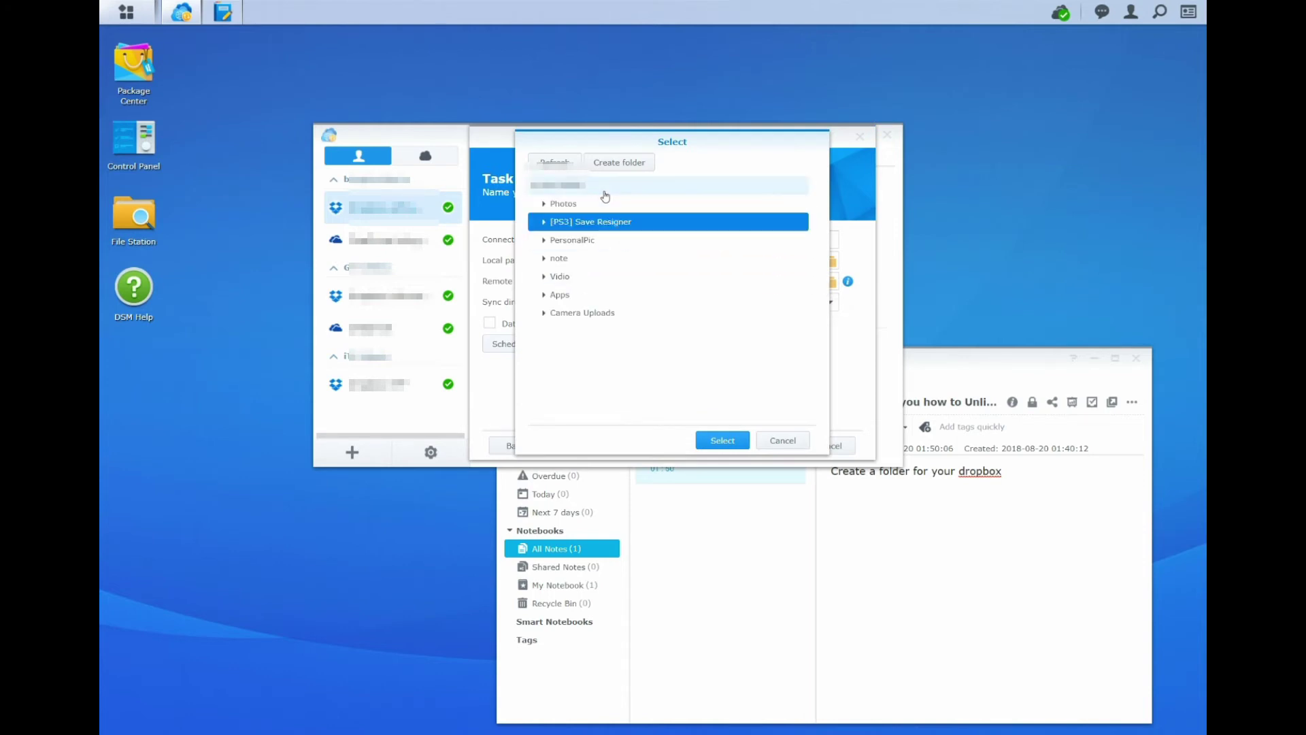
click(605, 189)
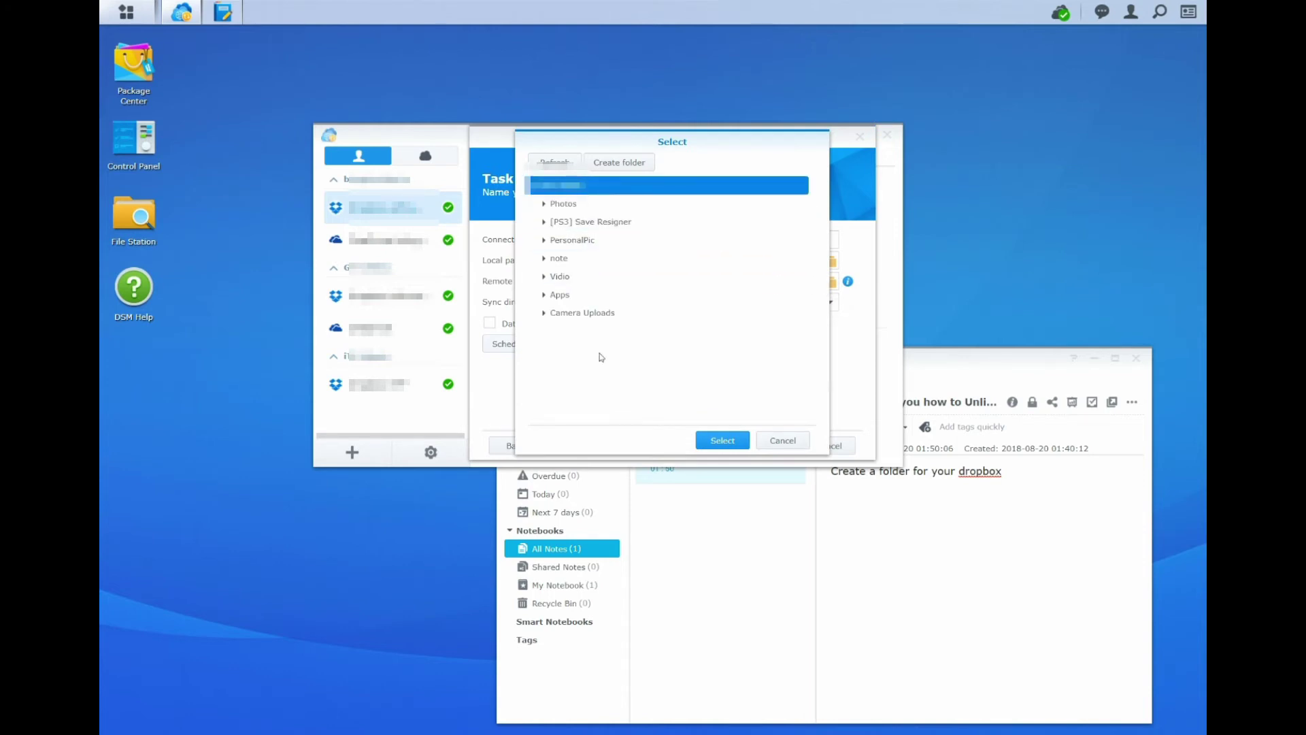
click(719, 443)
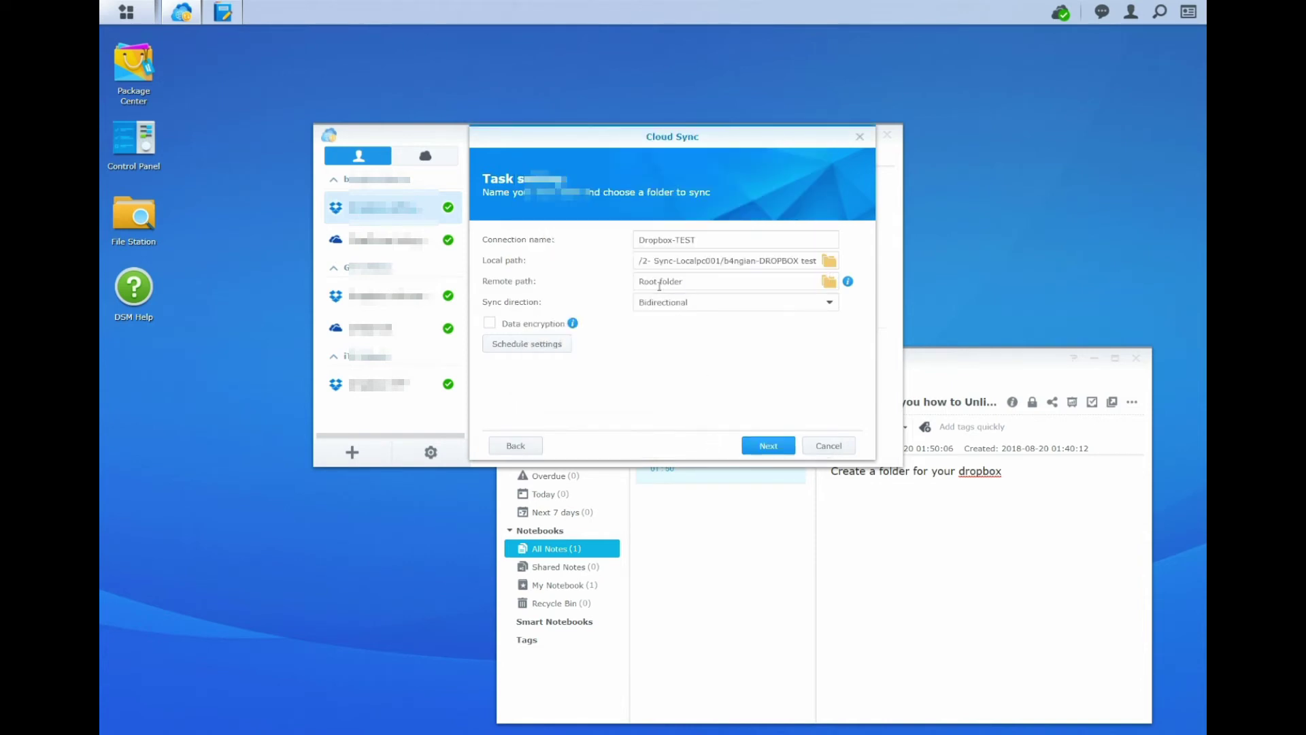
Step: Set the sync direction to Bidirectional and continue to the settings confirmation
click(794, 304)
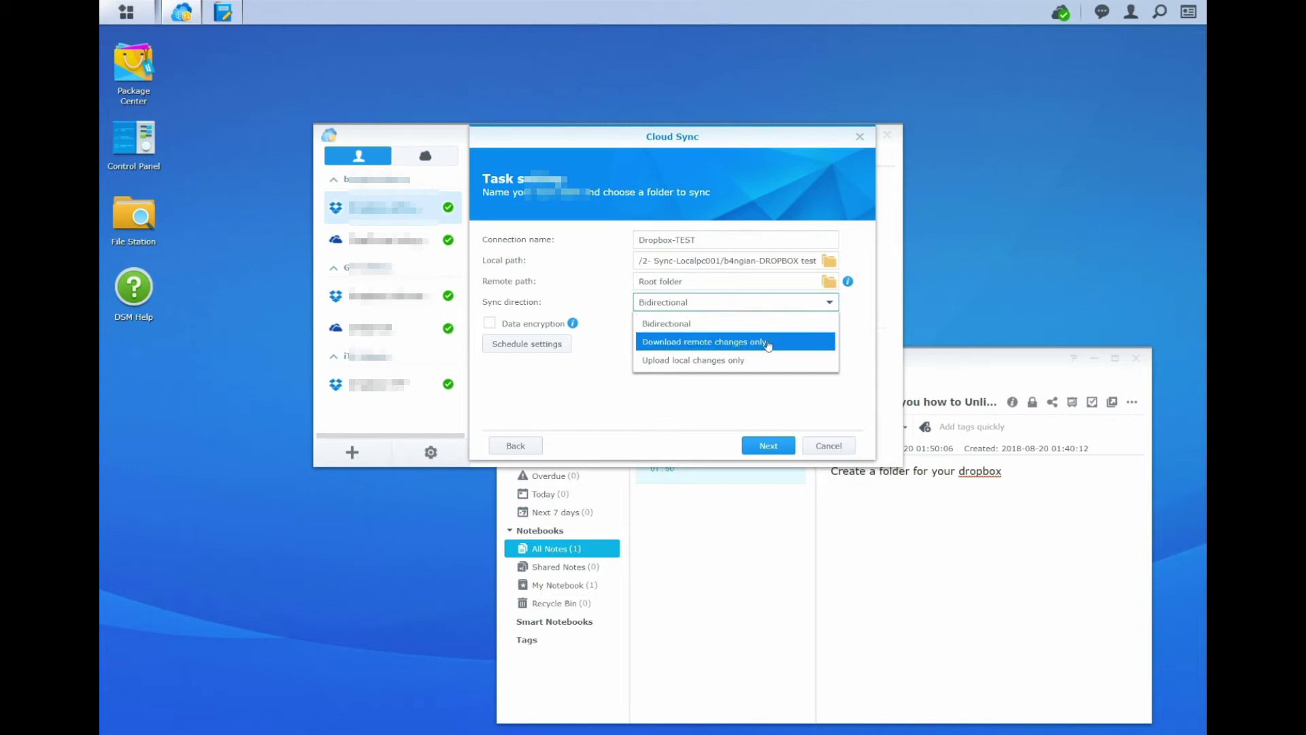
click(705, 324)
click(765, 445)
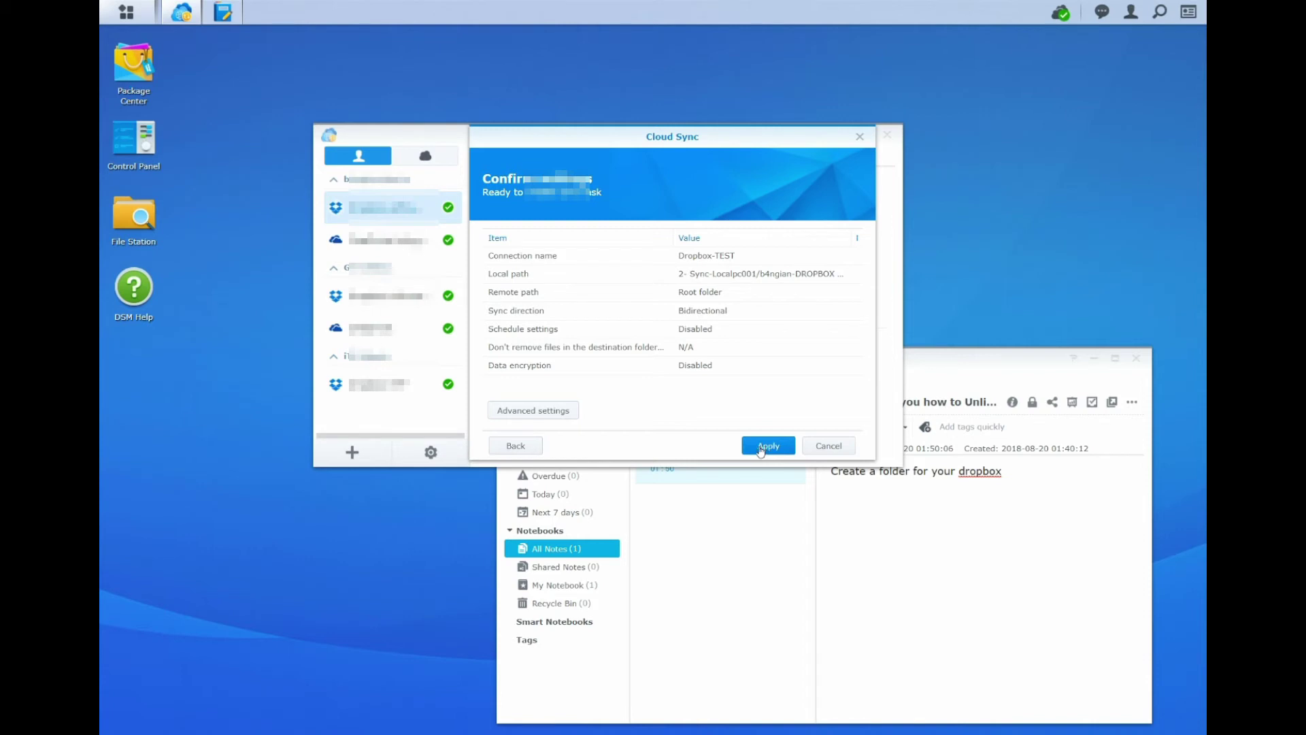
Step: Accept the advanced settings with all Dropbox folders included, apply the sync task and finish the setup
click(554, 411)
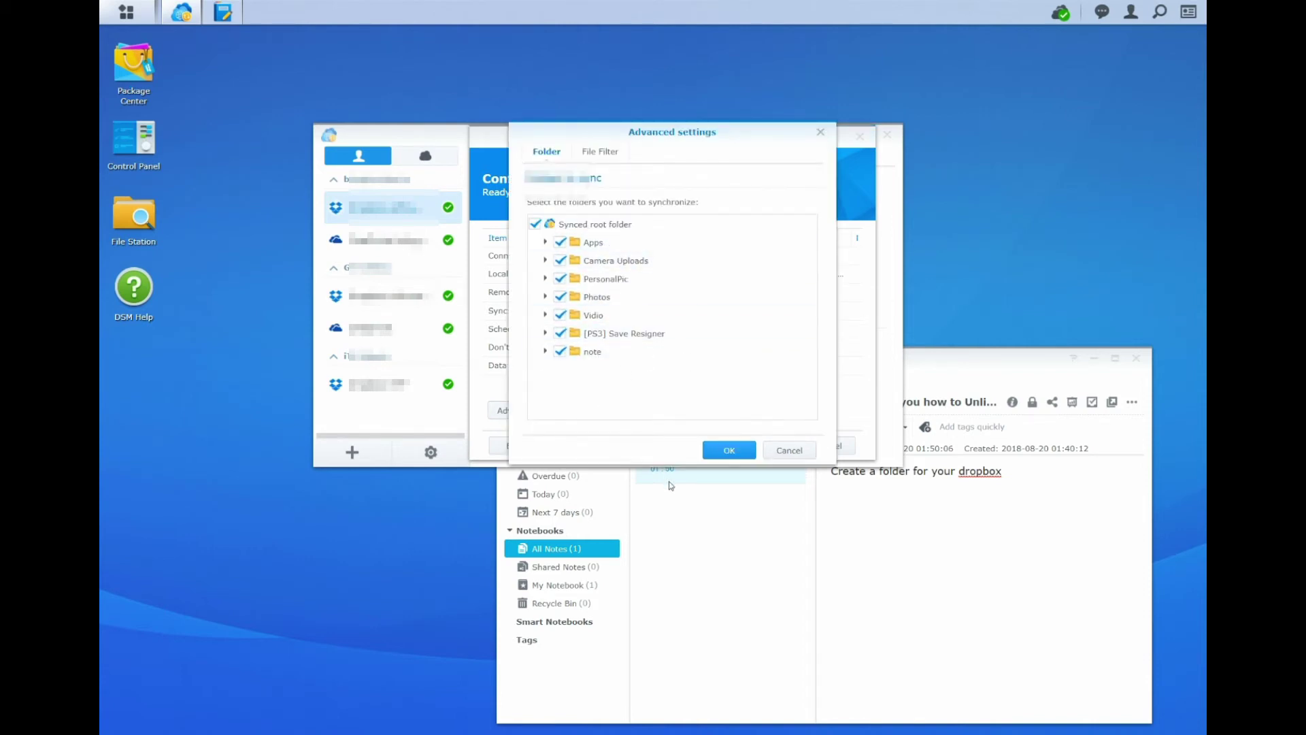
click(743, 448)
click(770, 446)
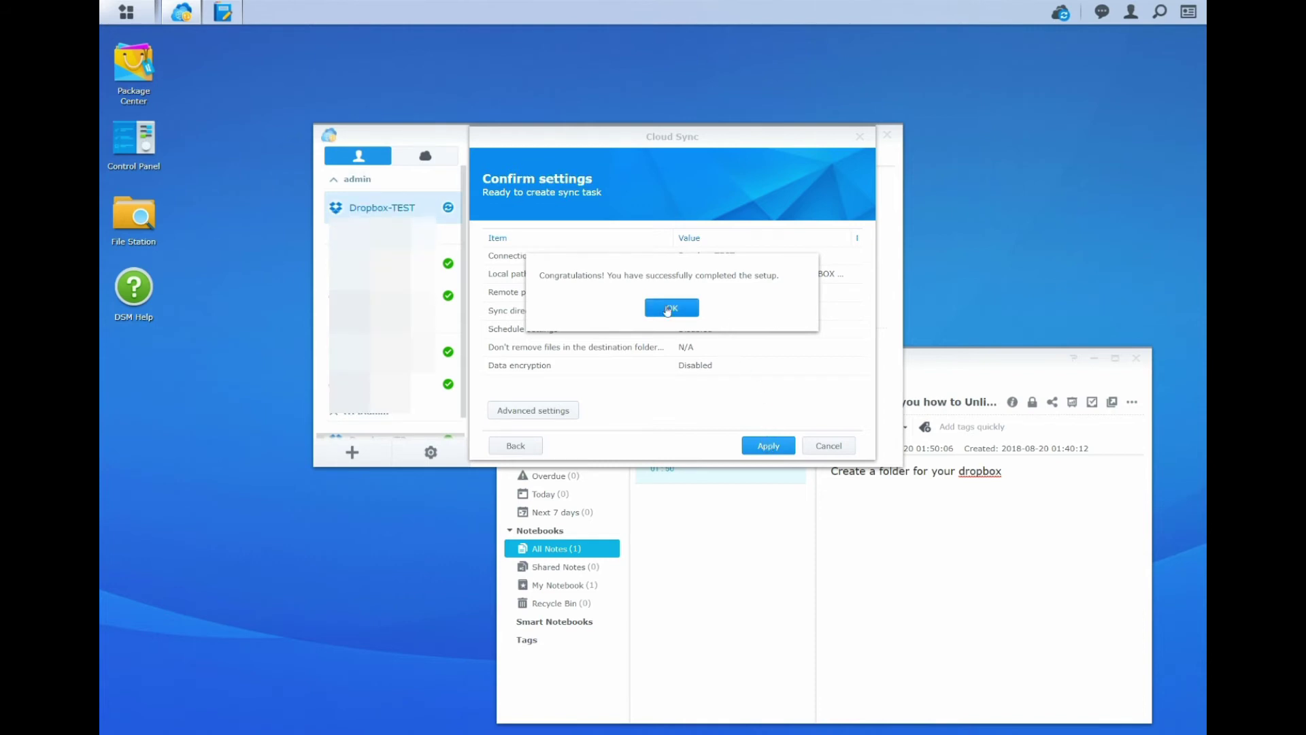
click(670, 309)
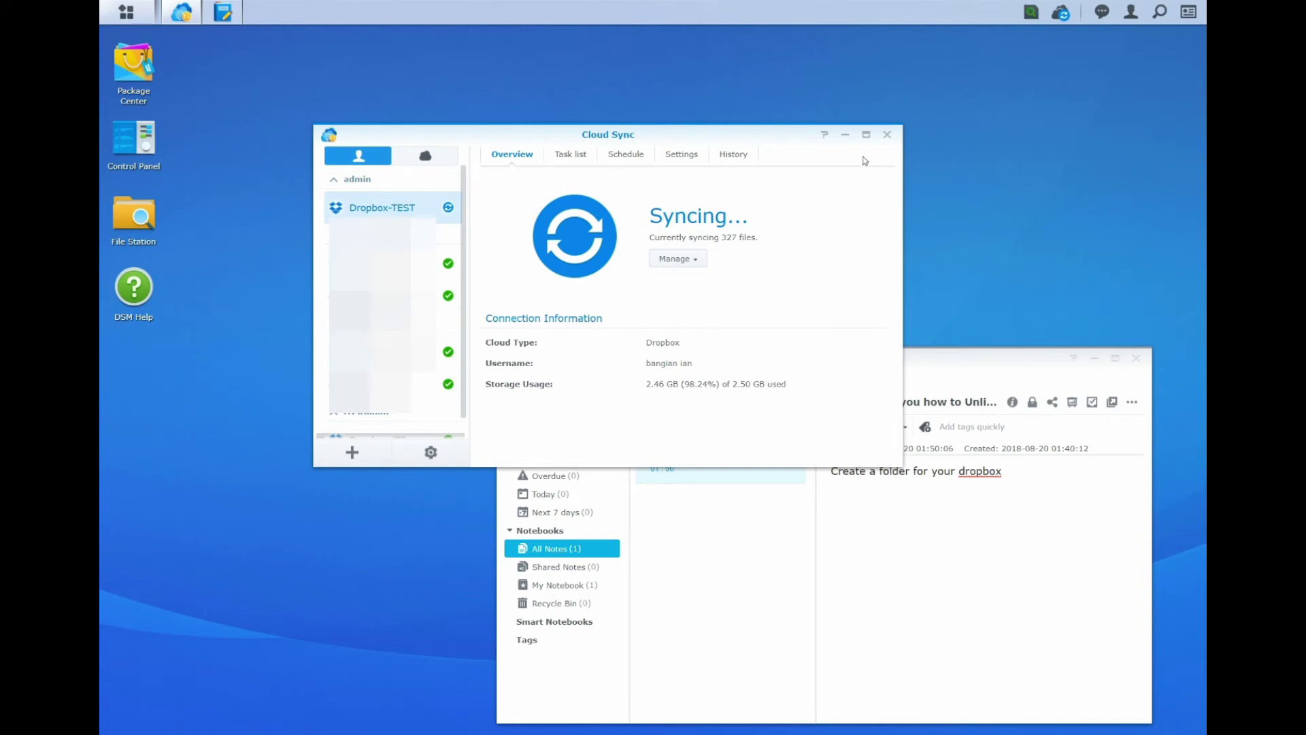
Step: Examine the Dropbox-TEST management options, the file indexing preferences and the Cloud Sync status
click(683, 259)
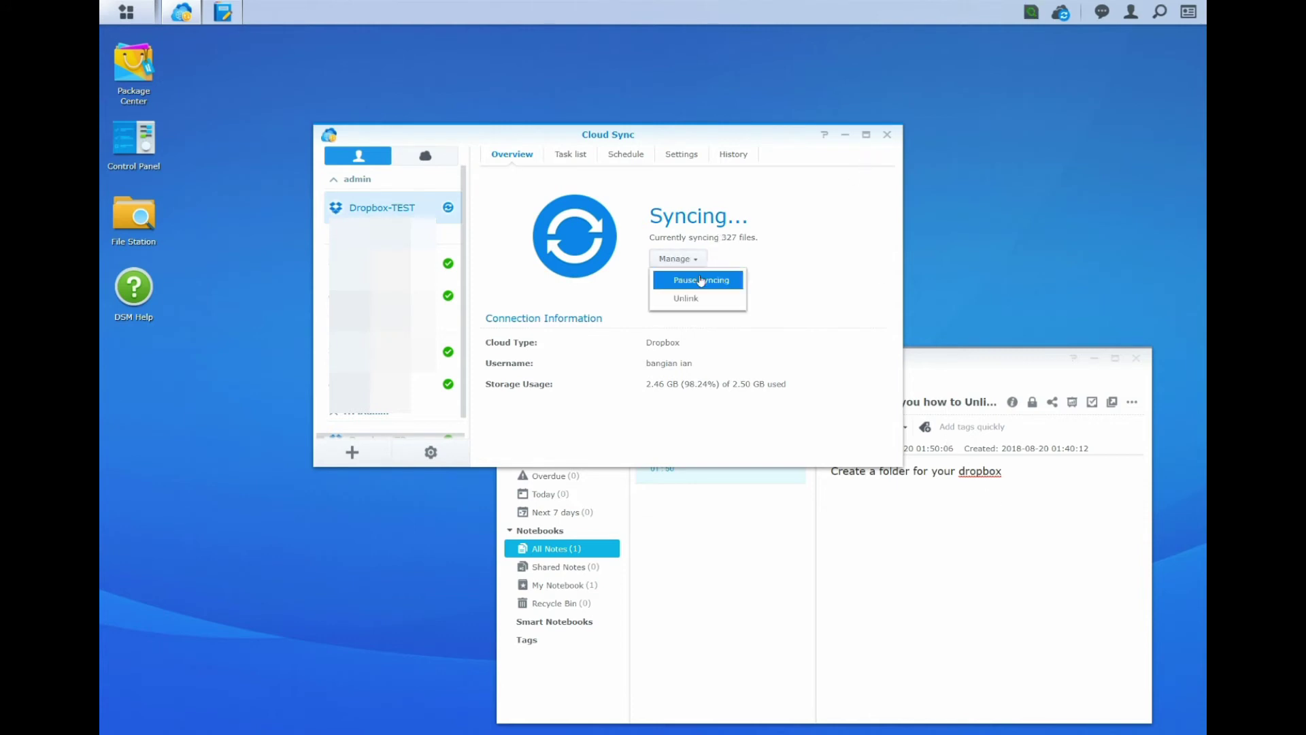
click(701, 257)
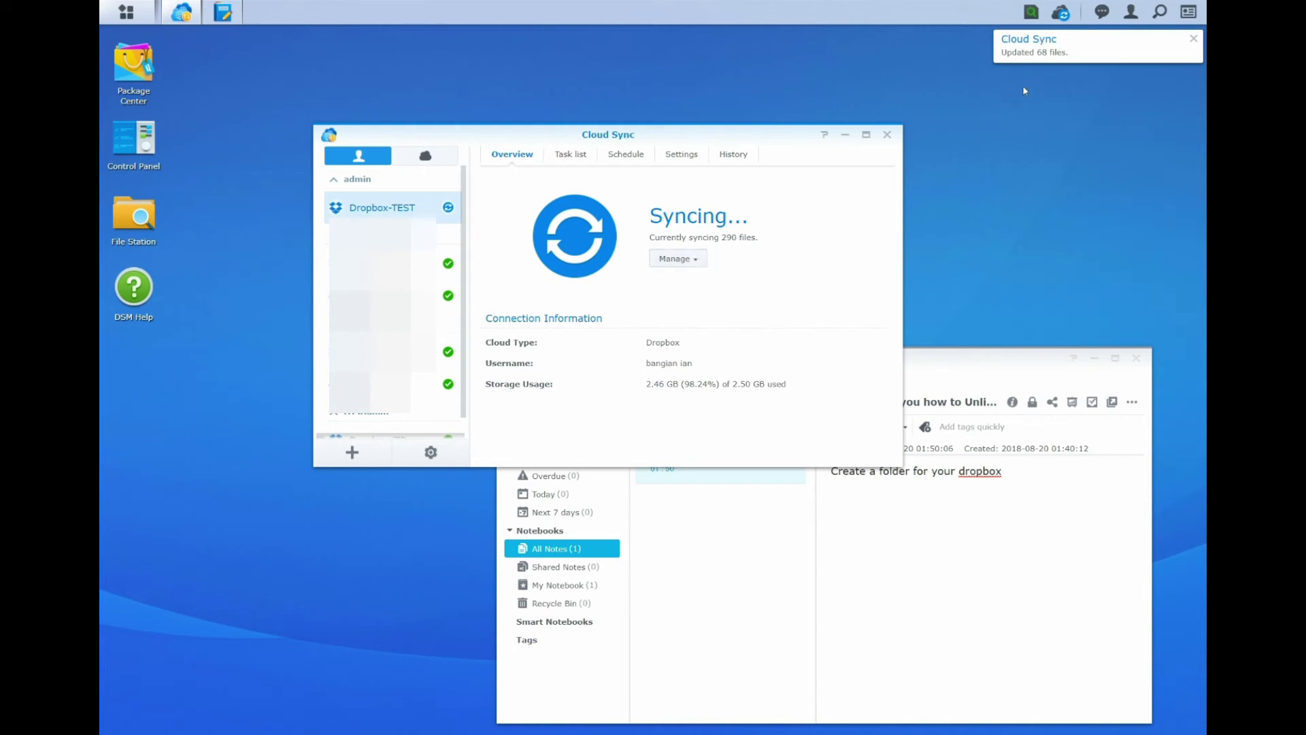
click(1032, 12)
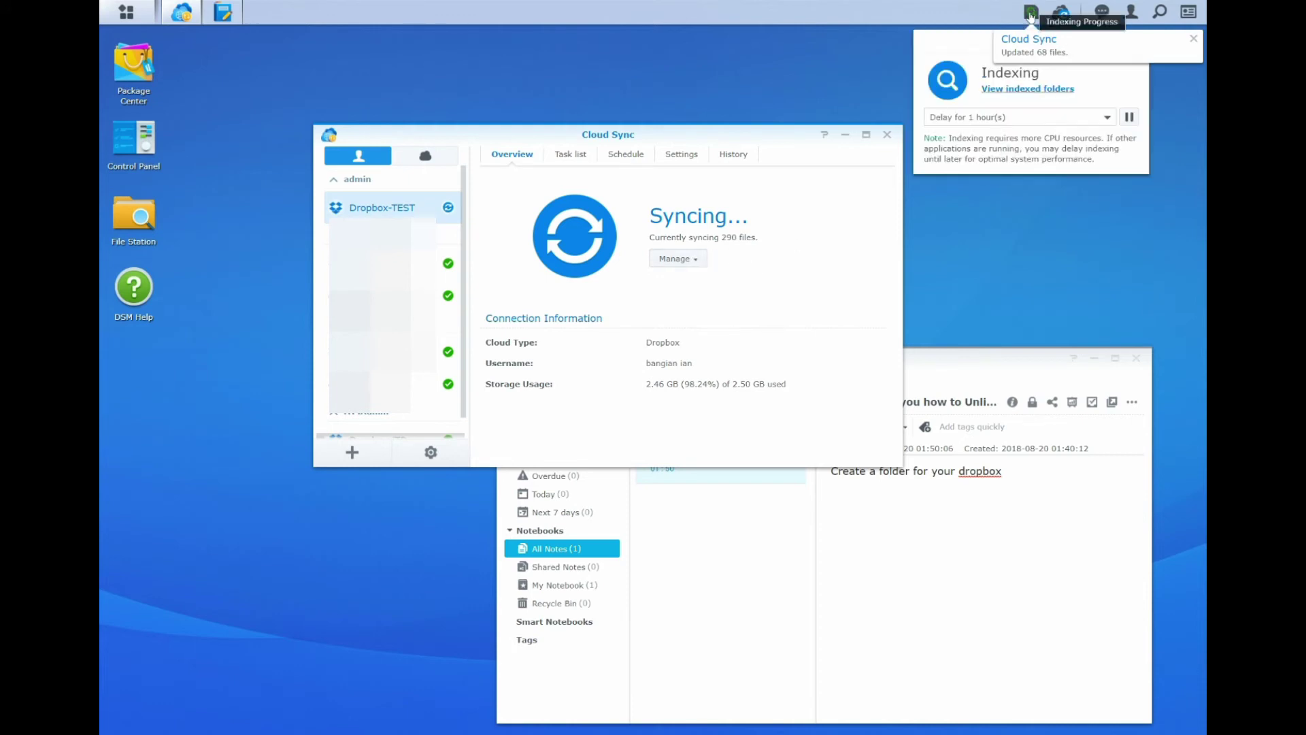
click(1028, 89)
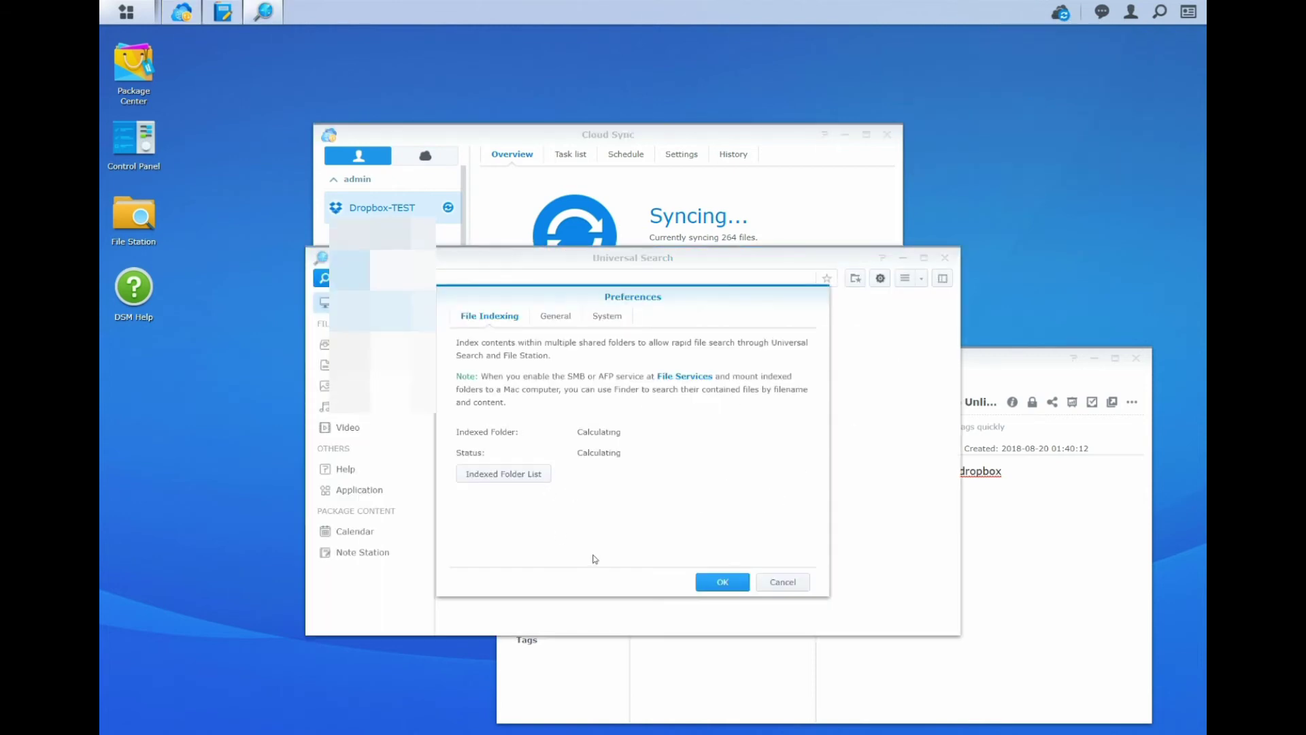
click(722, 581)
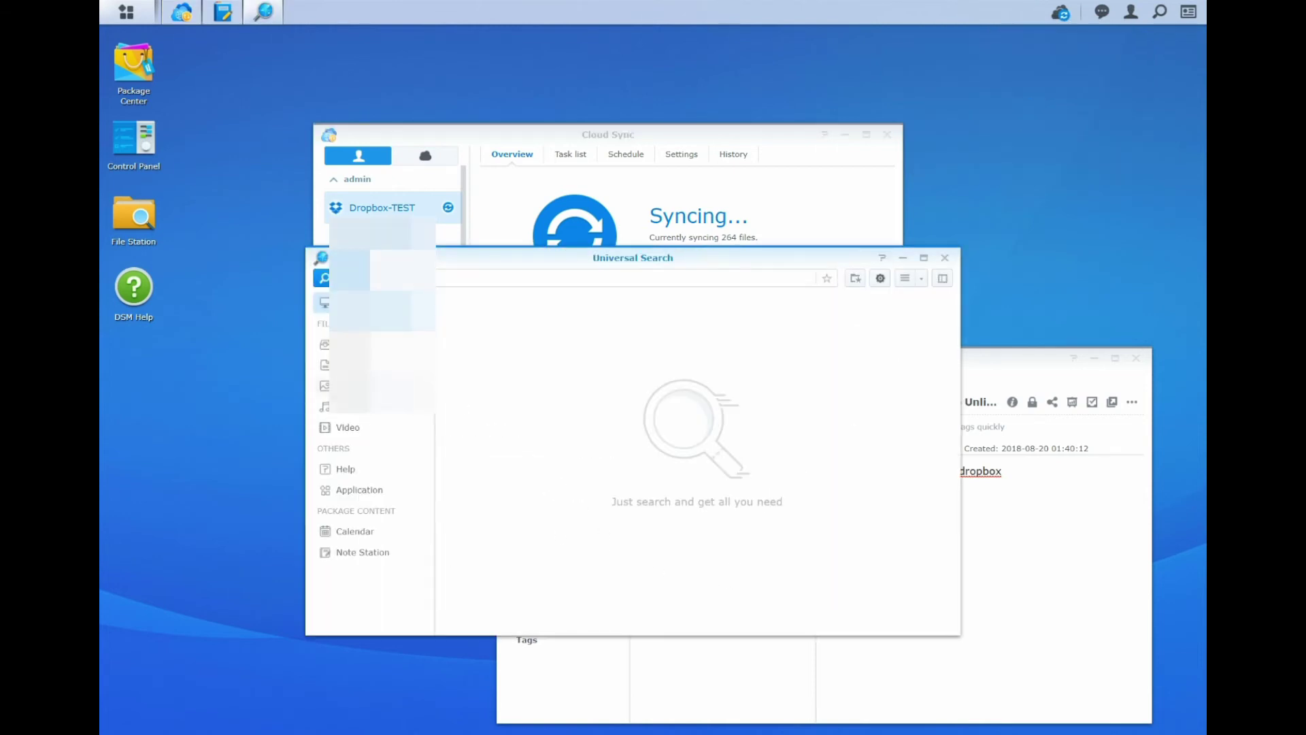
click(946, 258)
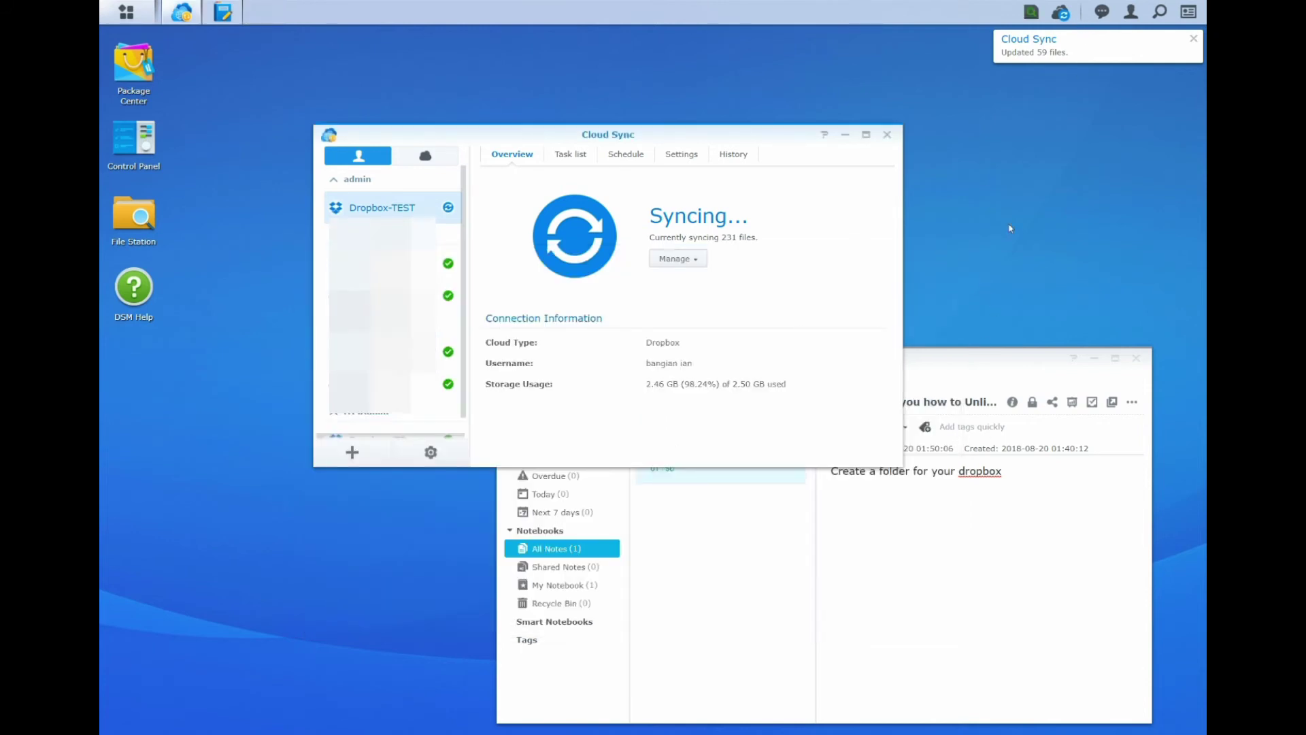
click(1066, 10)
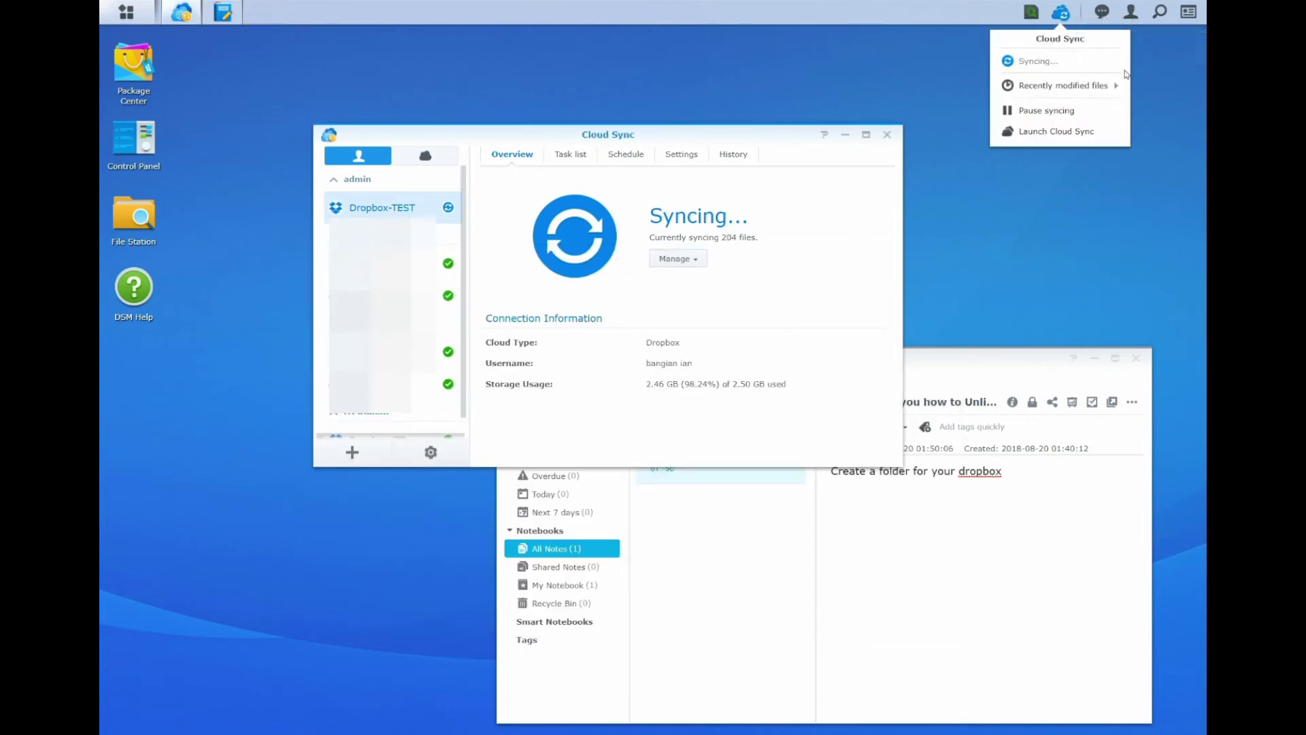
click(968, 207)
Step: Replace the note's body text in Note Station with "That is it, we are done"
click(978, 610)
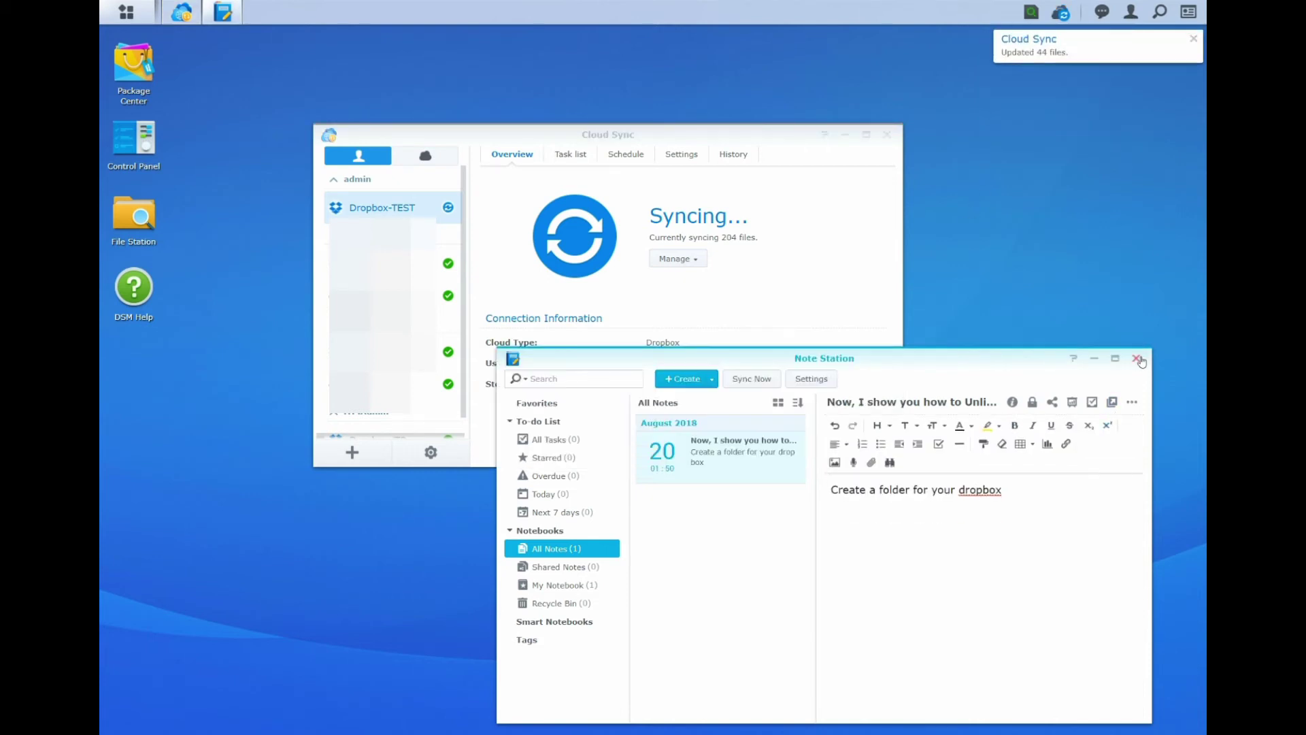
drag(1030, 499, 818, 516)
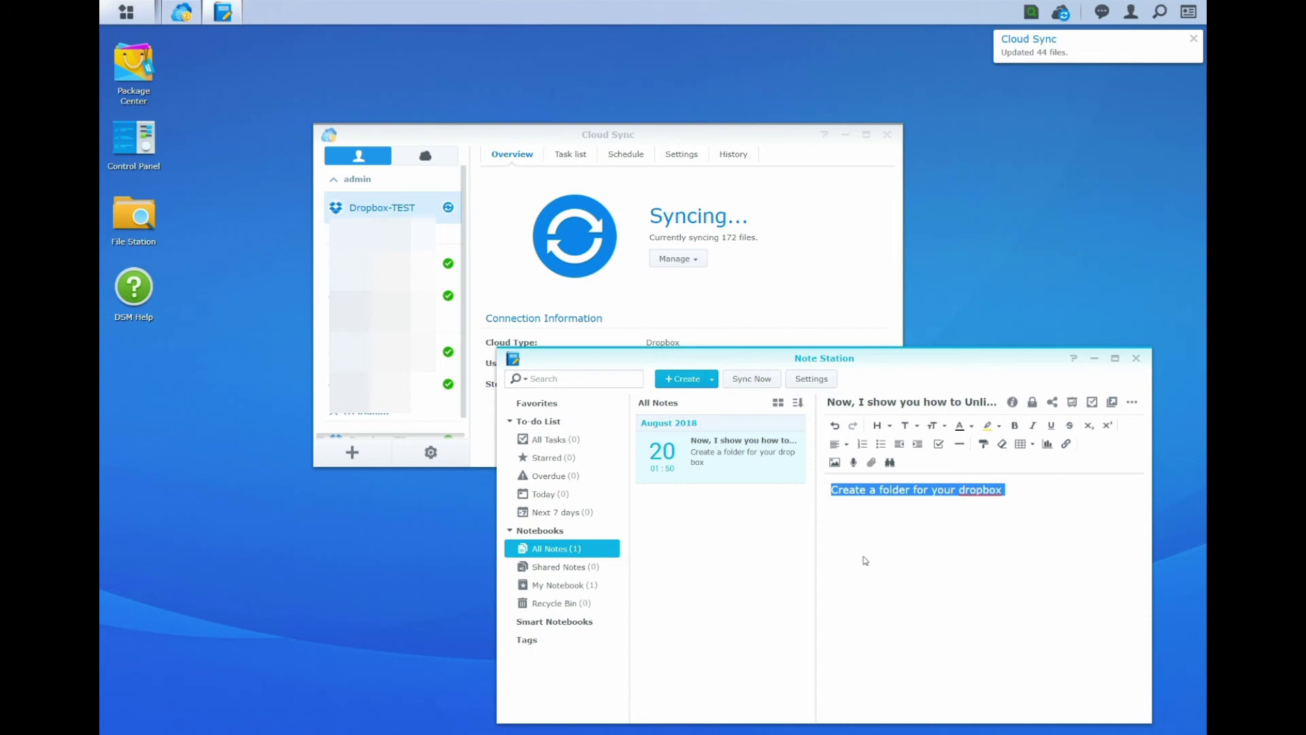
text(That)
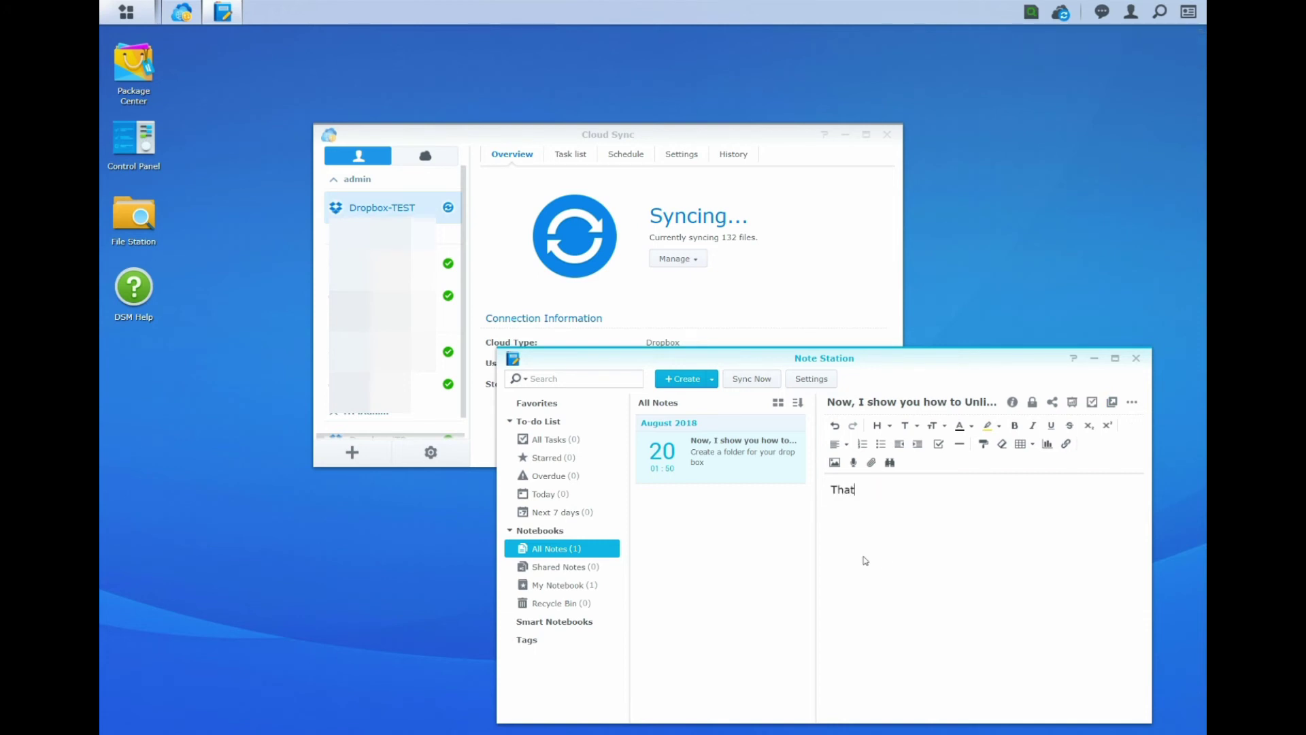
text( is it<, we are )
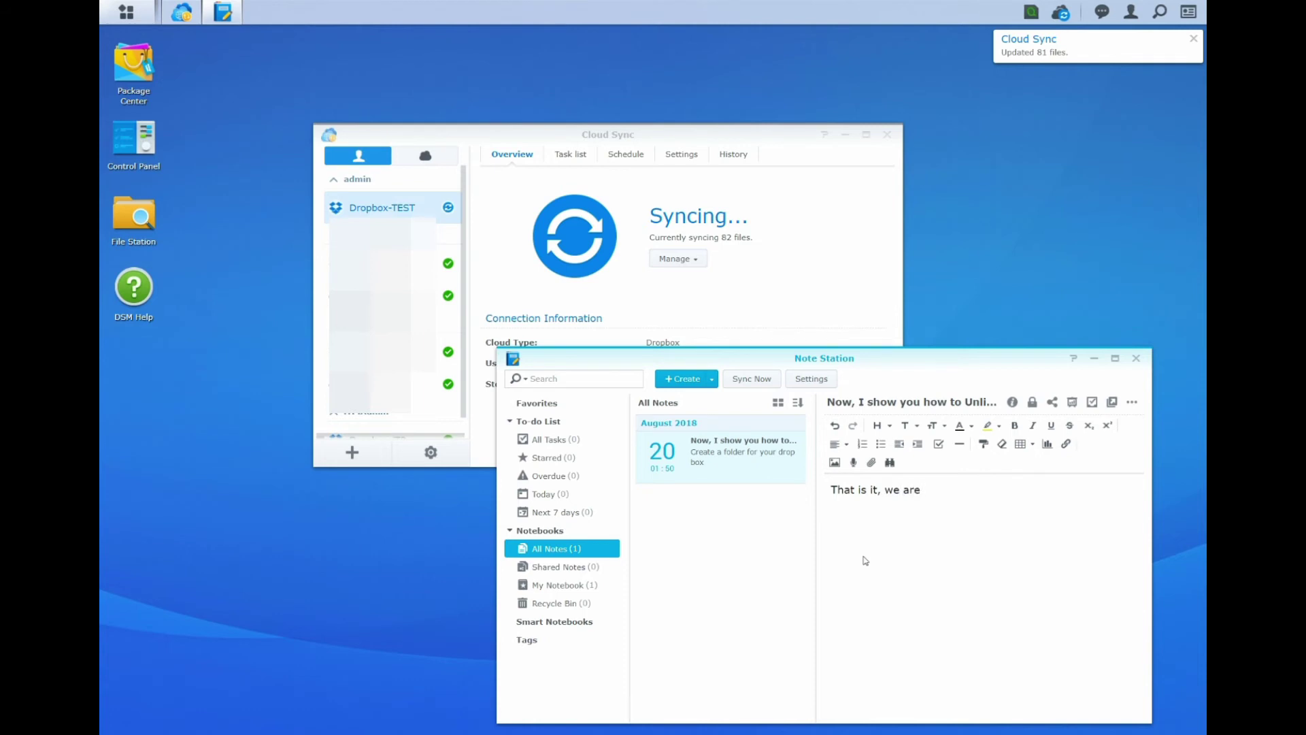
text(done)
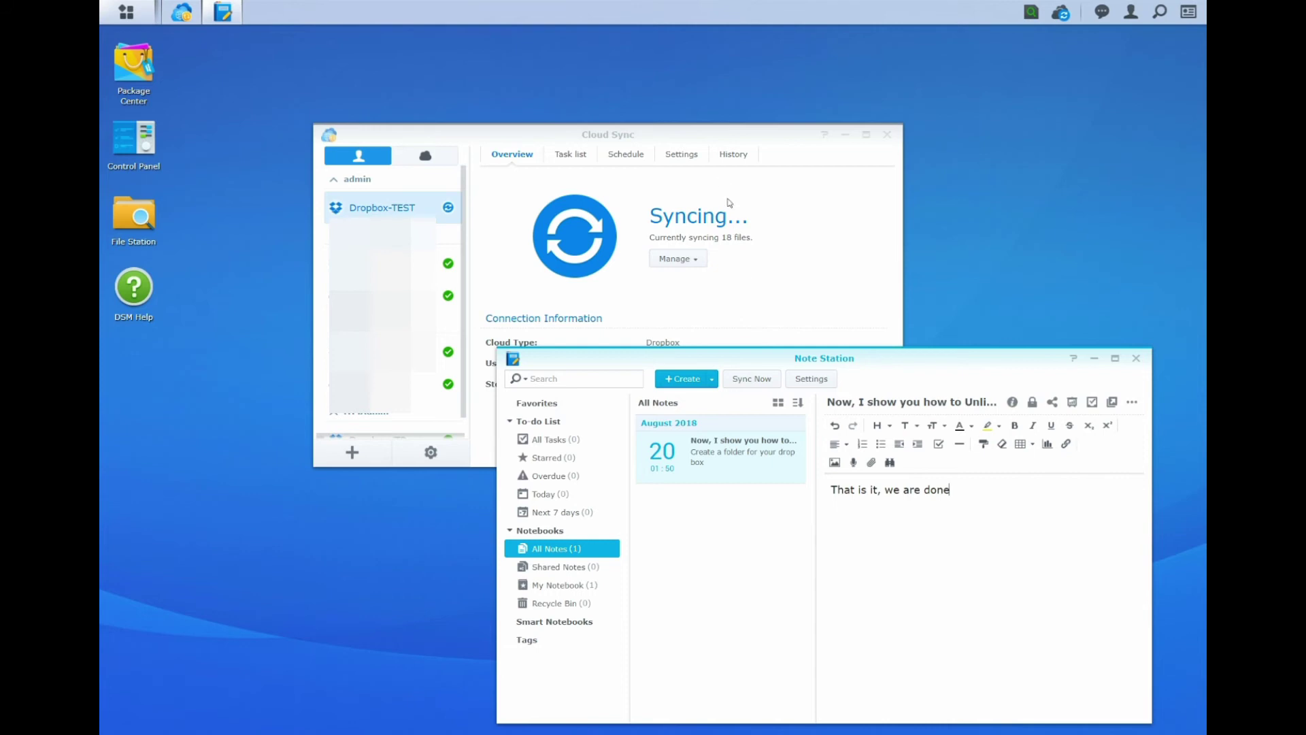
Step: In File Station, examine the b4ngian-DROPBOX test folder inside 2- Sync-Localpc001 and its Getting Started PDF, and close File Station
click(717, 127)
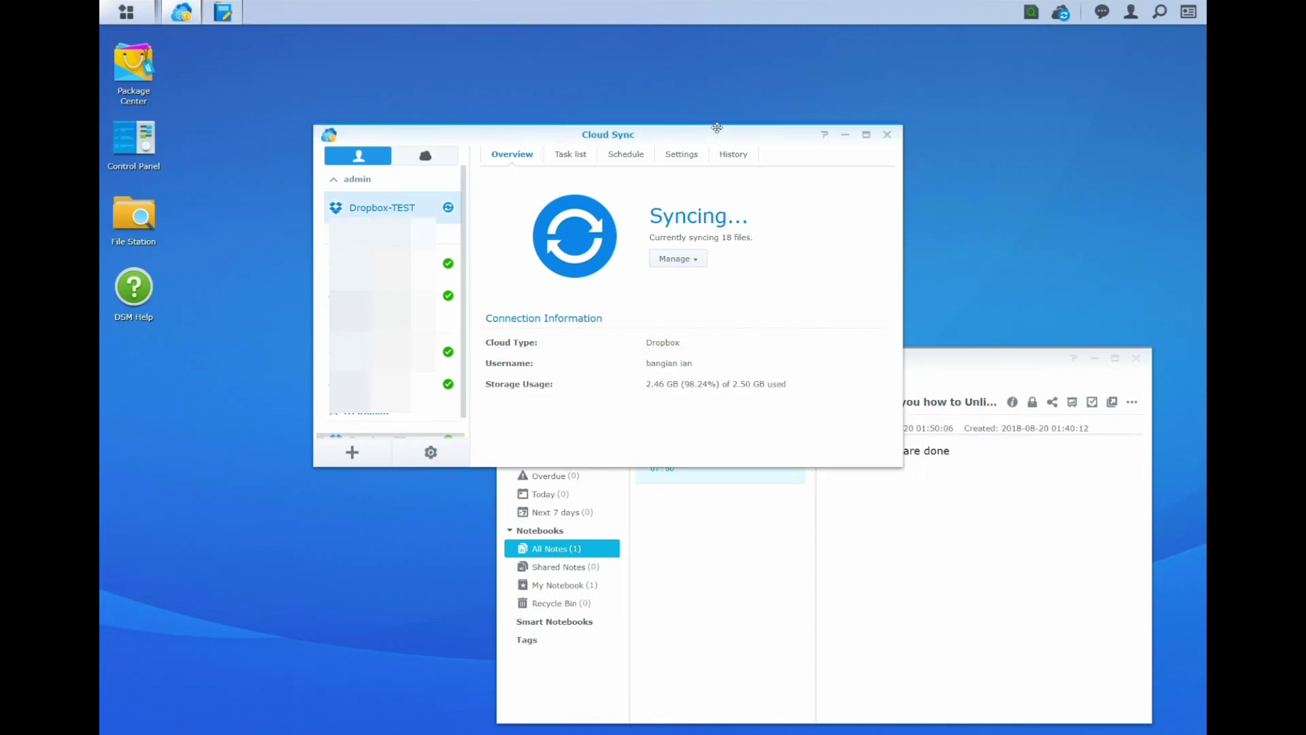
click(147, 223)
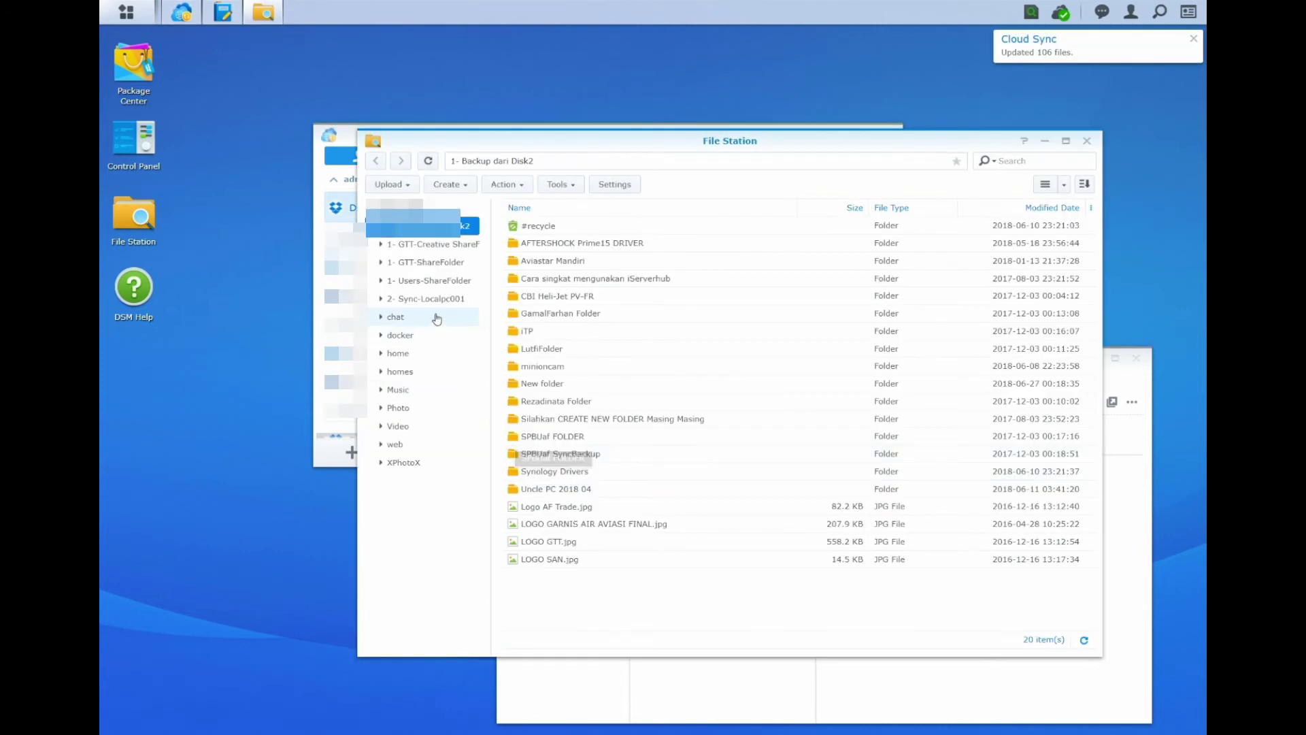
click(435, 299)
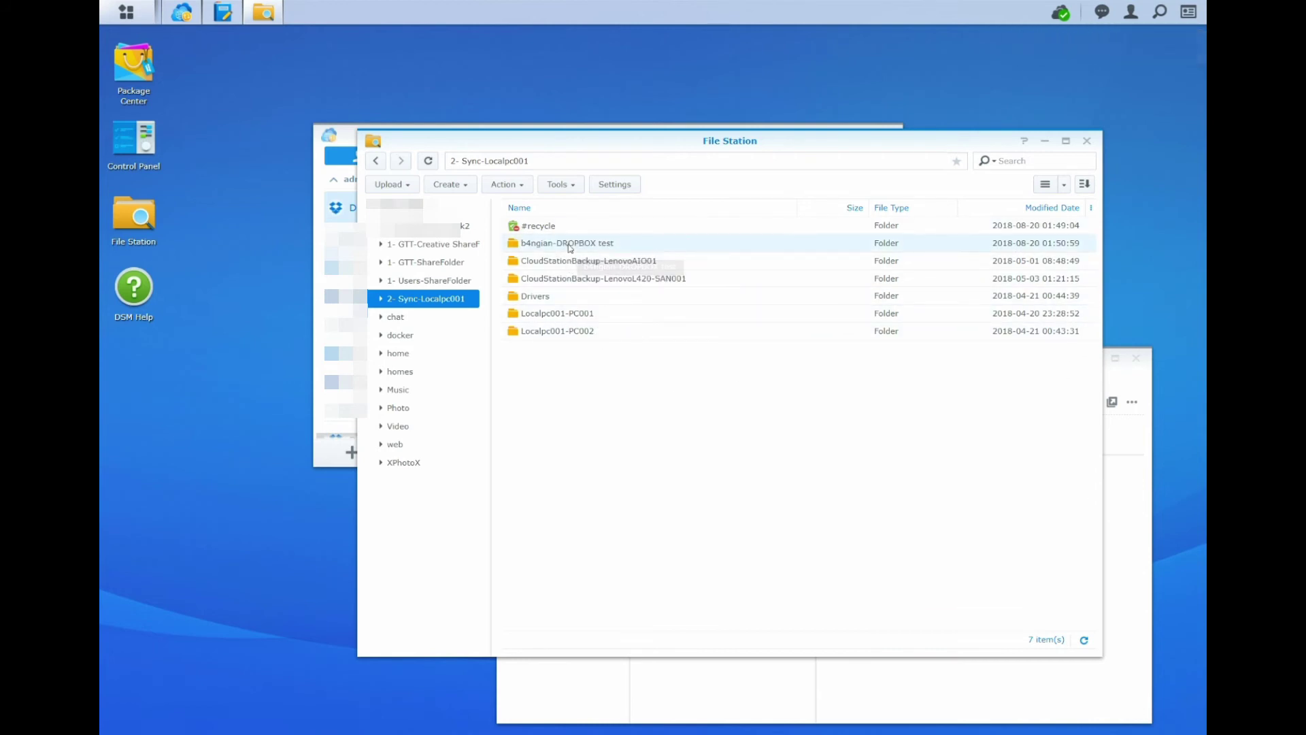
double_click(607, 243)
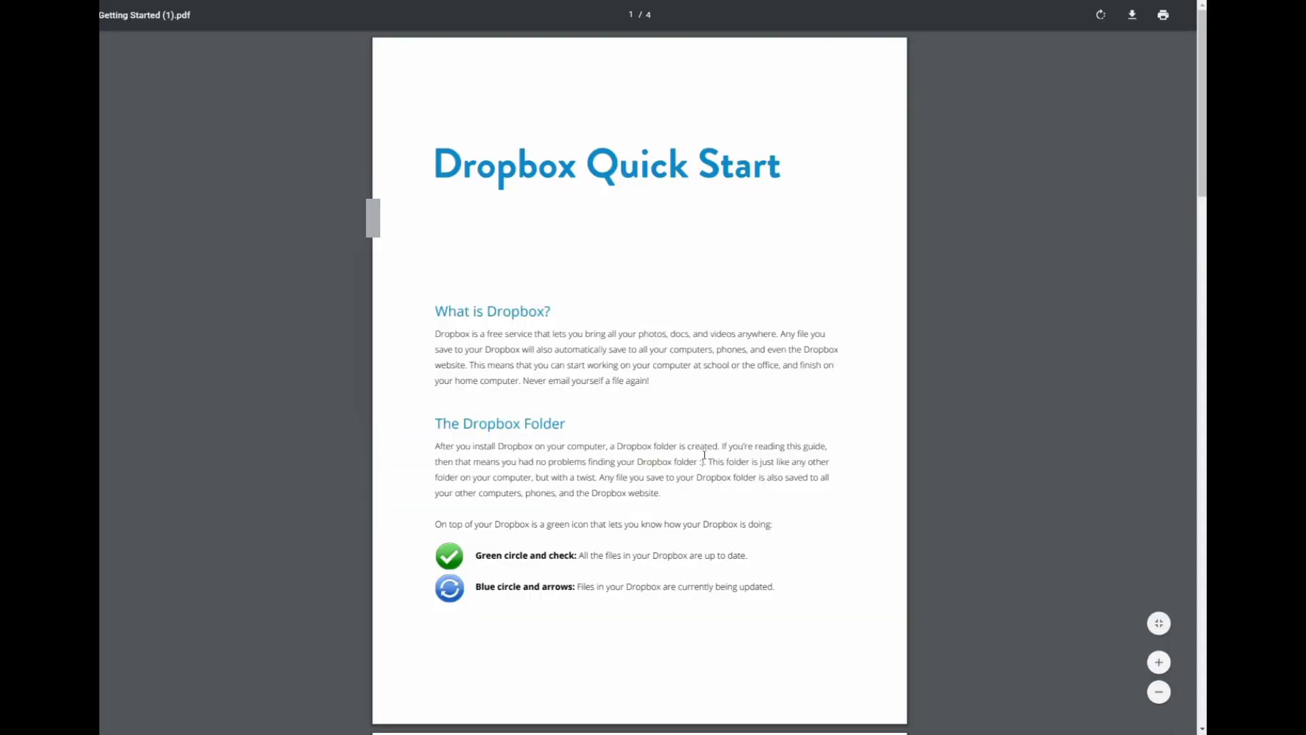
scroll(973, 274, down, 15)
scroll(968, 272, up, 15)
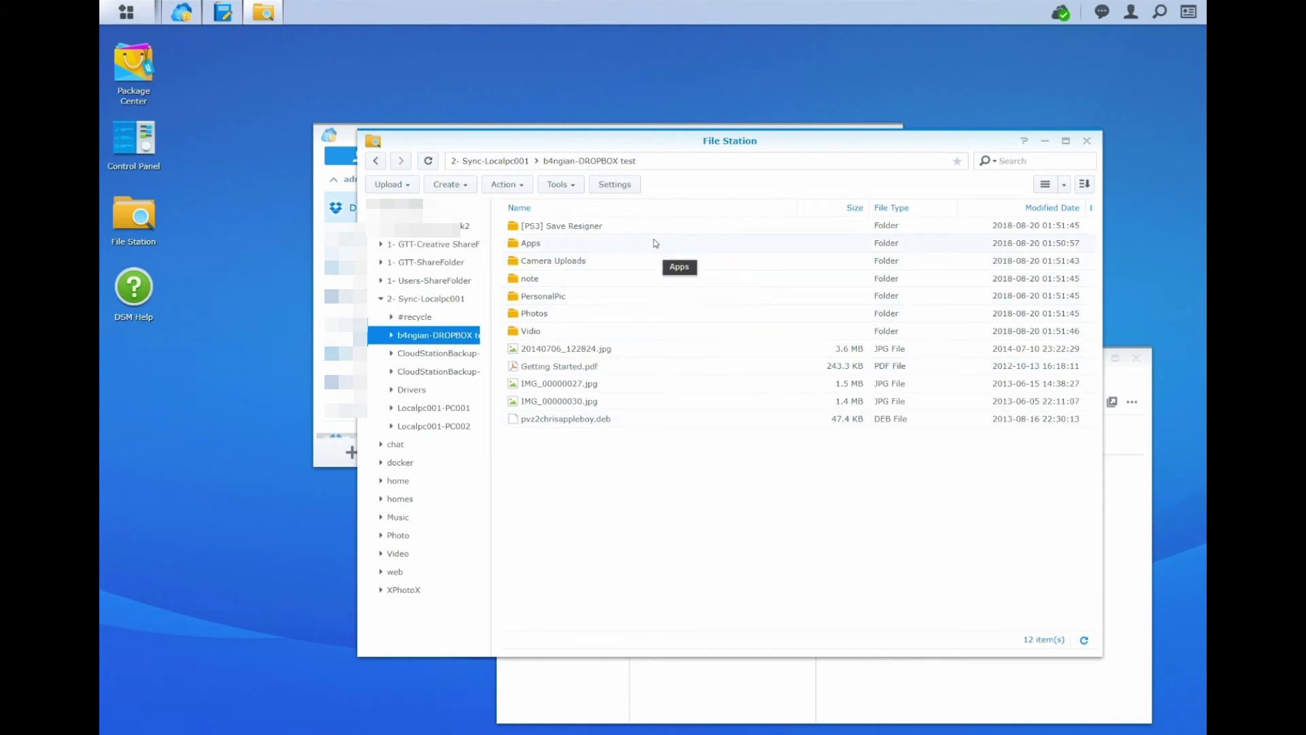
click(1088, 141)
Step: Replace the note's body text in Note Station with "Now, Im going to show you how to Unlink/Delet"
click(970, 484)
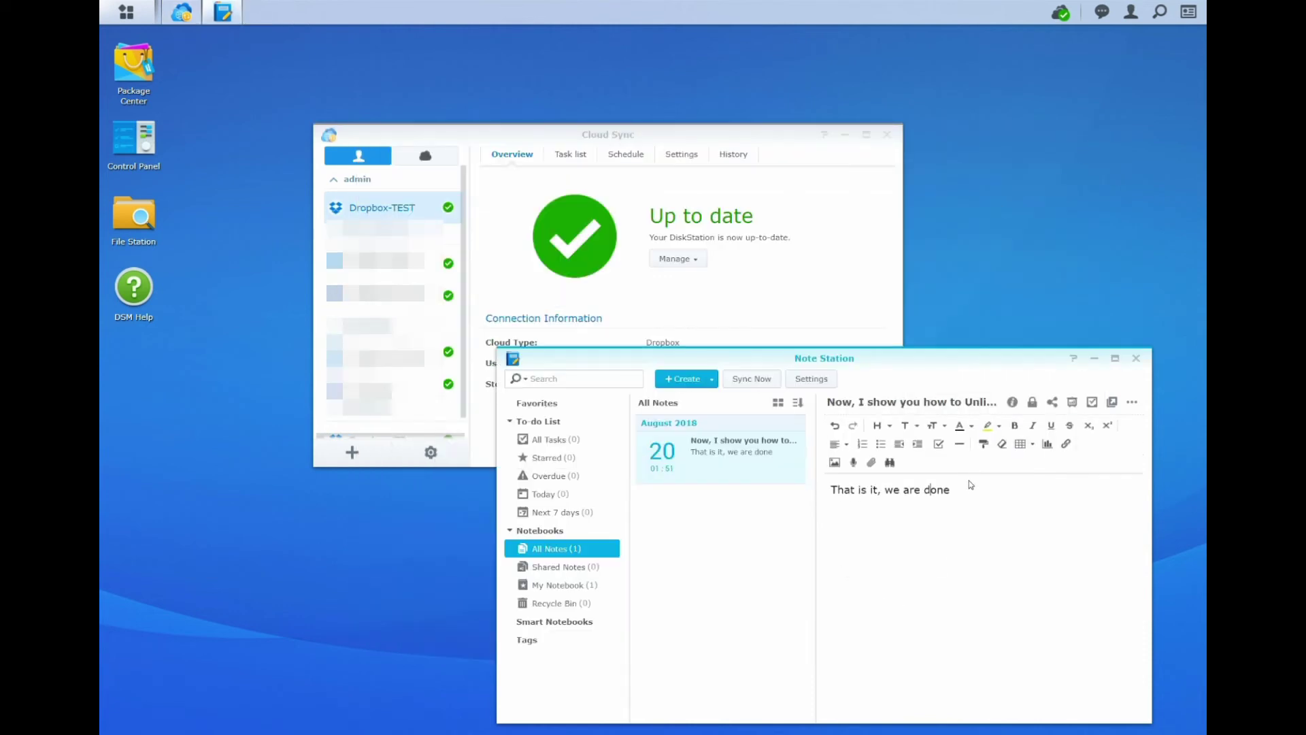
drag(953, 490, 811, 505)
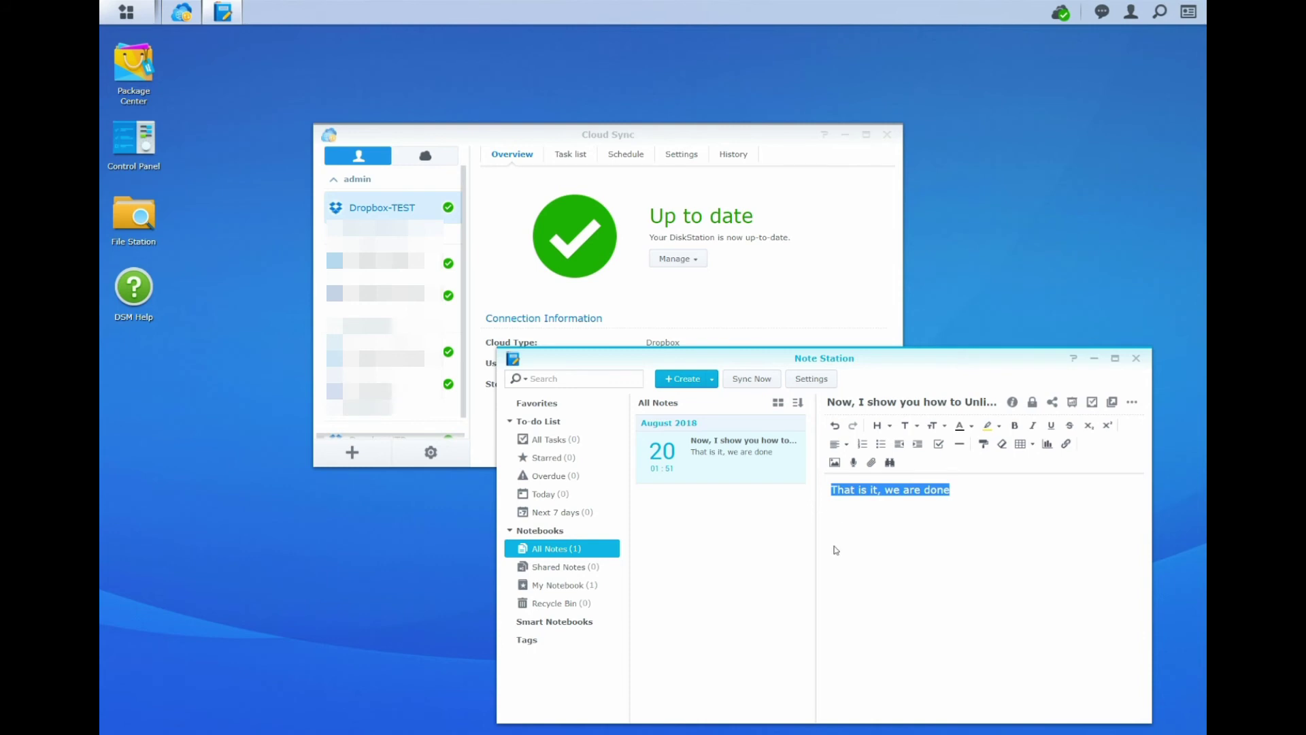
text(Now, Im going t)
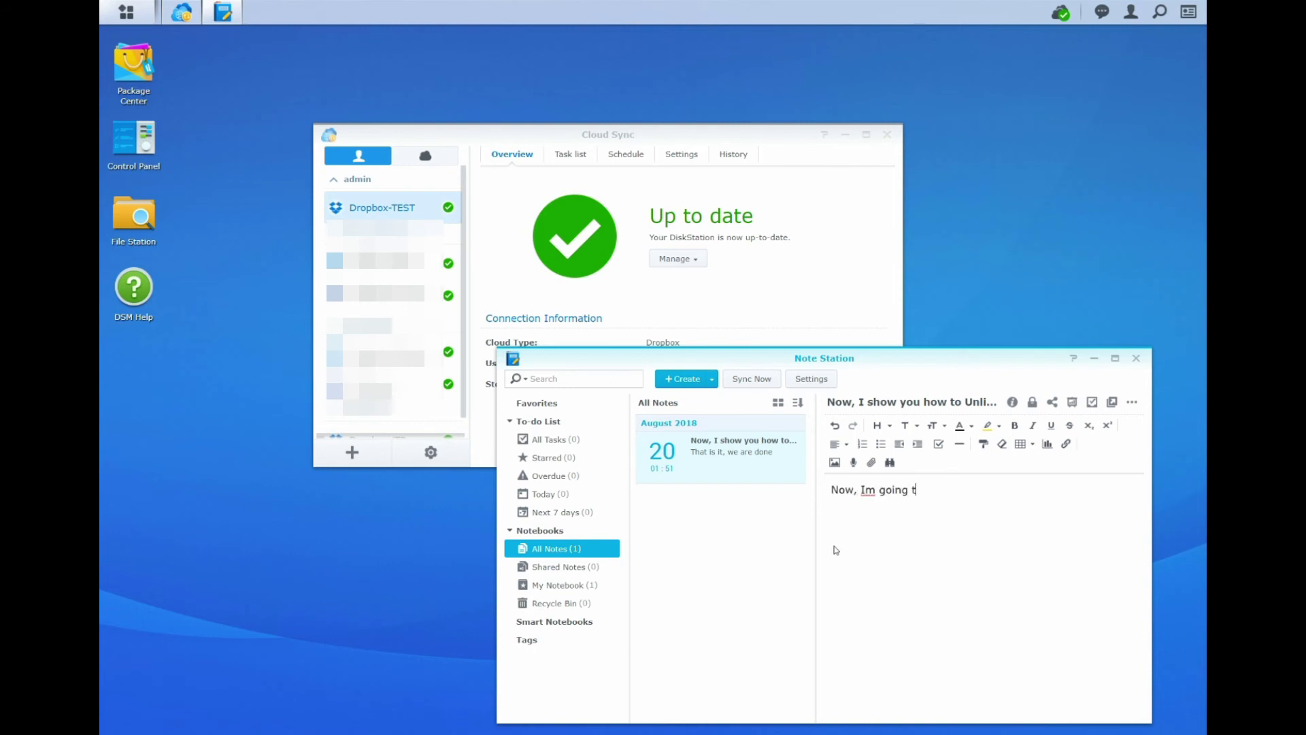
text(o show you how to Unlink)
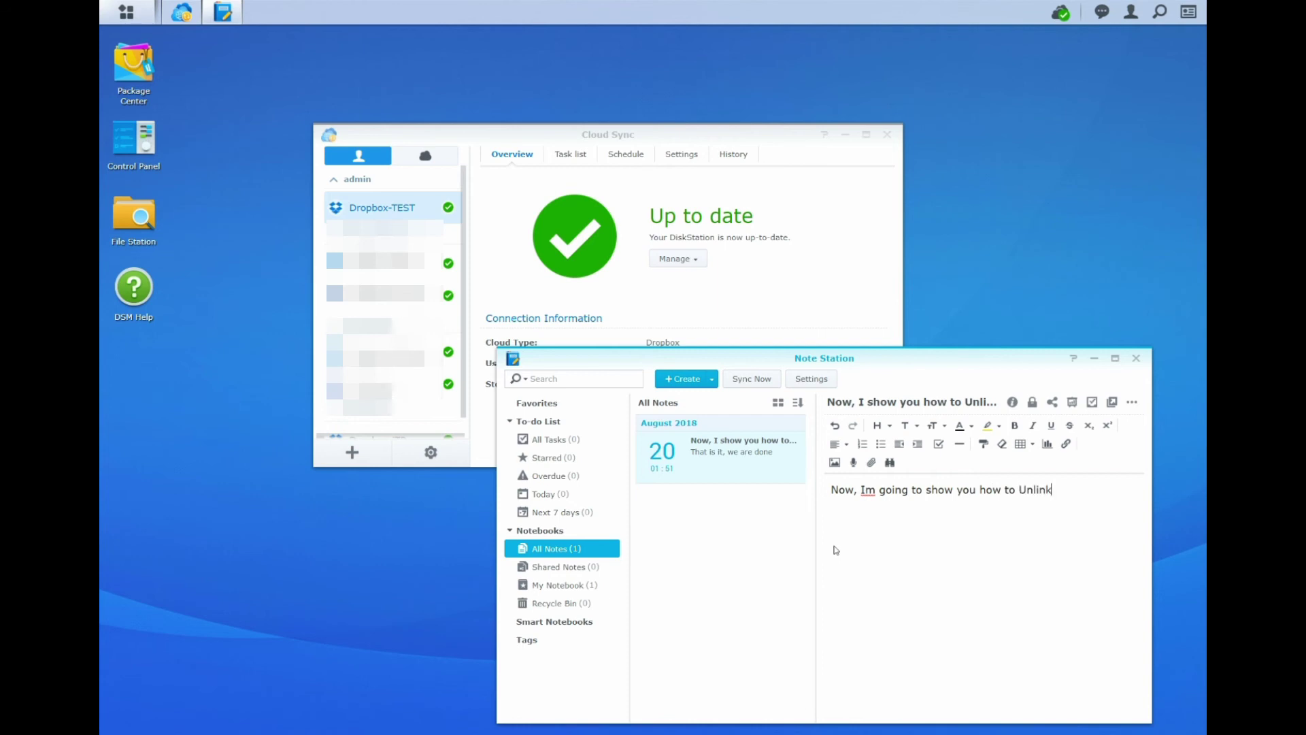
text(/Deleted)
click(706, 143)
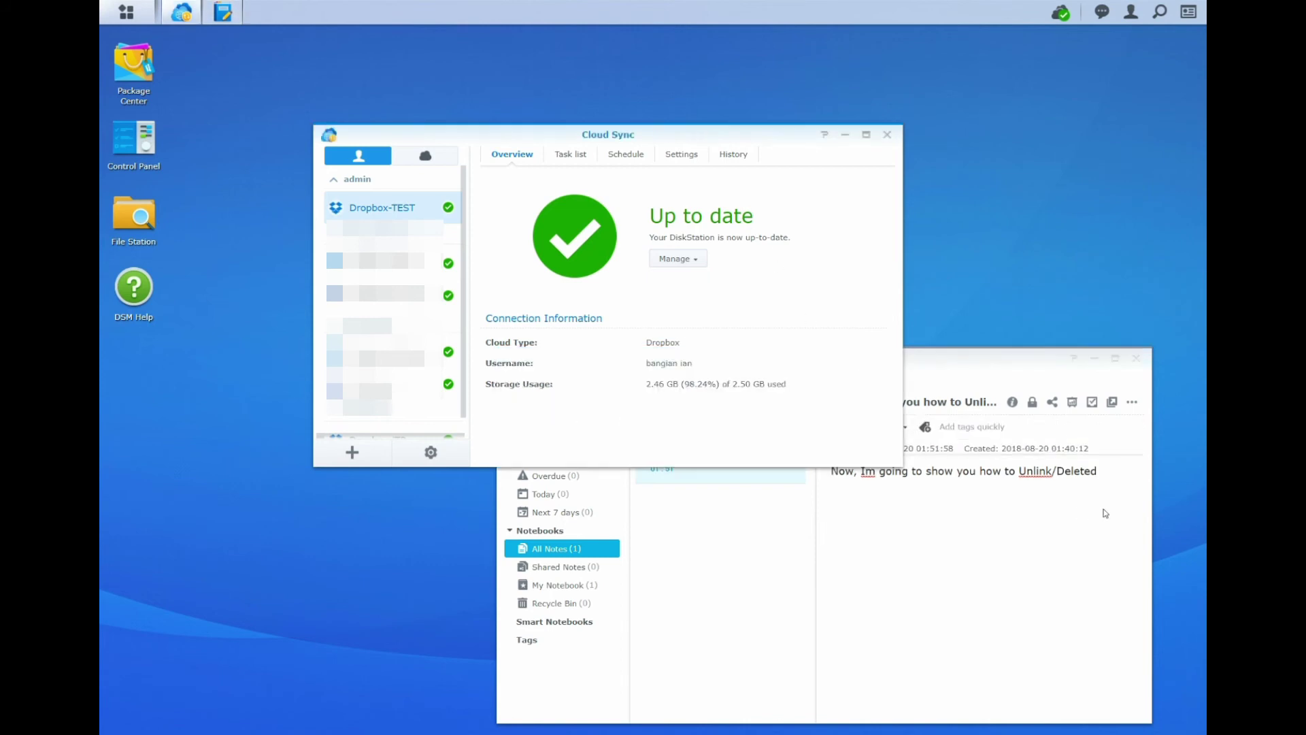
click(1101, 468)
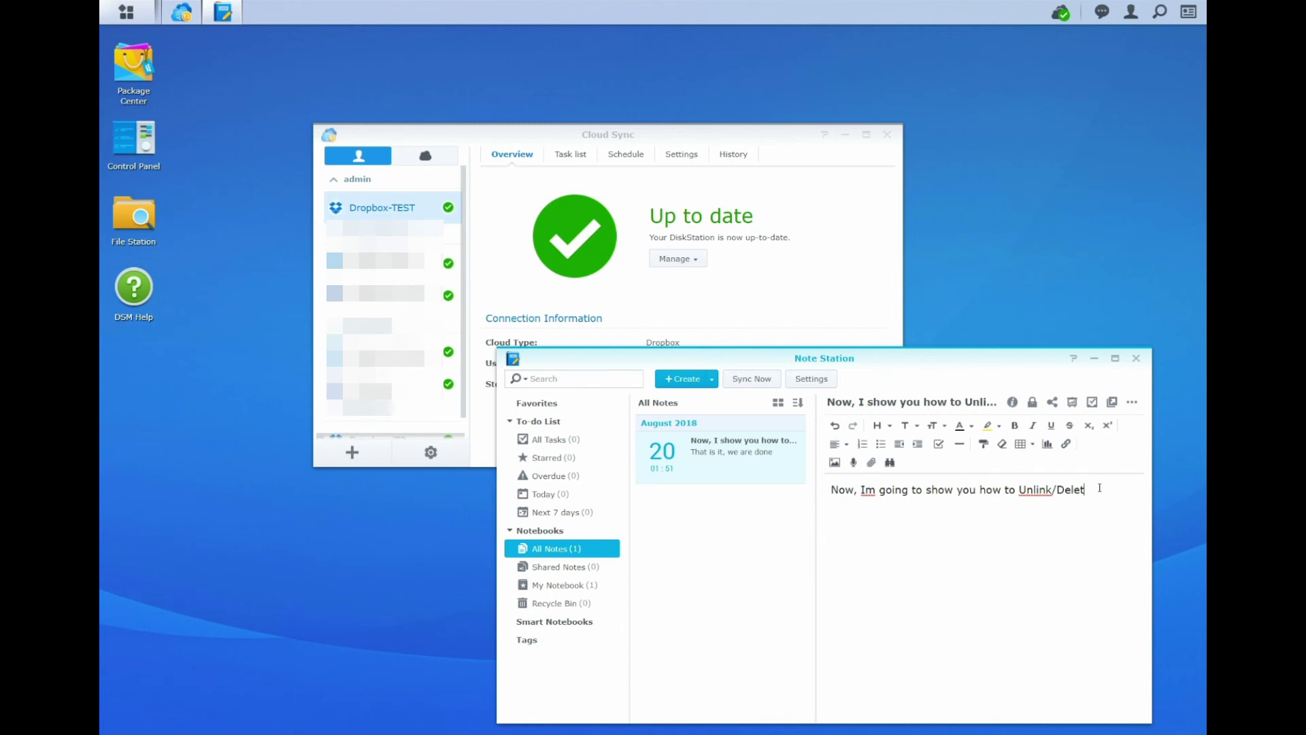
Step: Bring Cloud Sync to the front, close it and reopen it
click(670, 136)
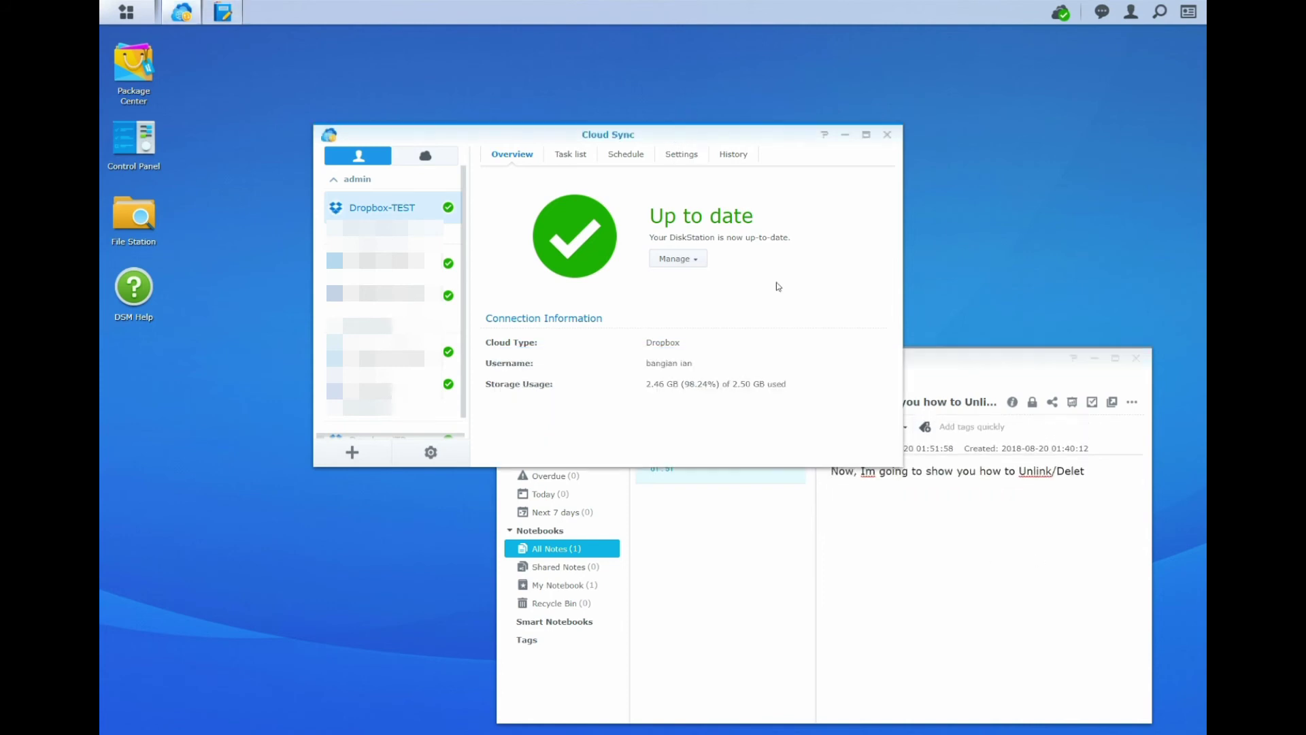
click(677, 258)
click(677, 259)
click(887, 134)
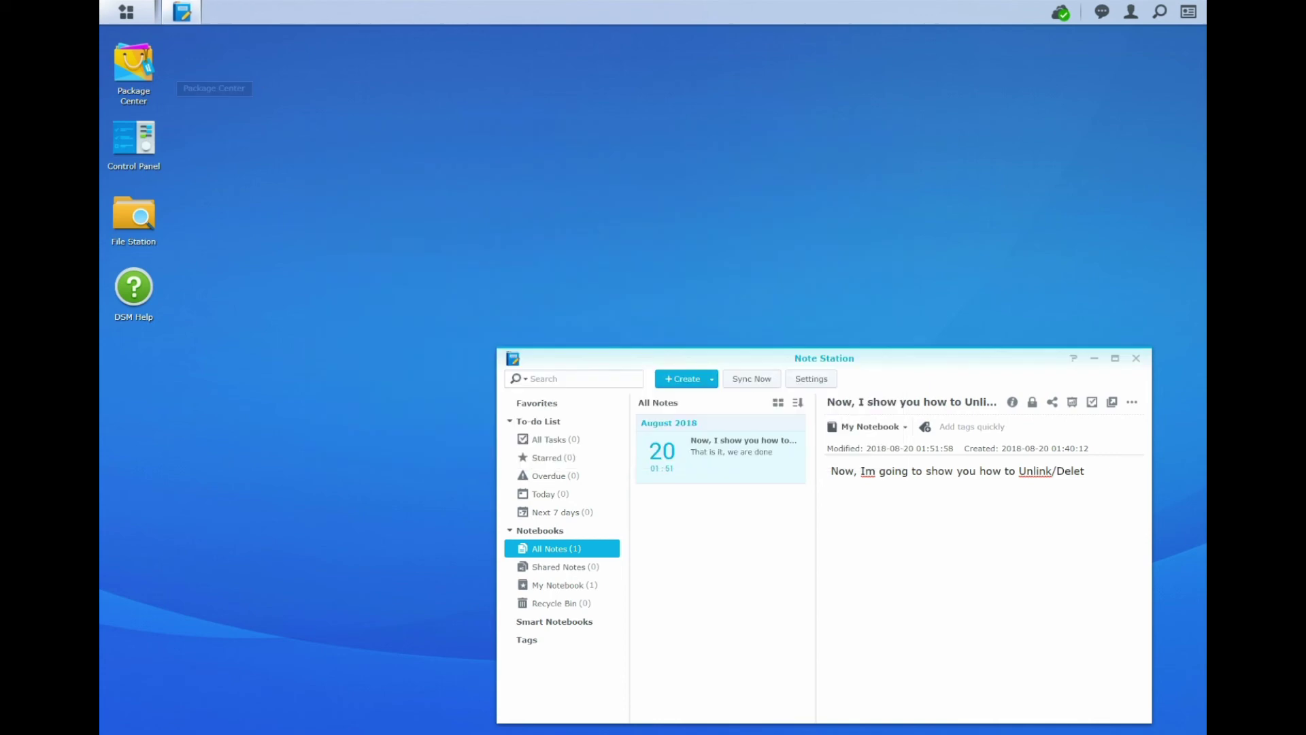
click(126, 13)
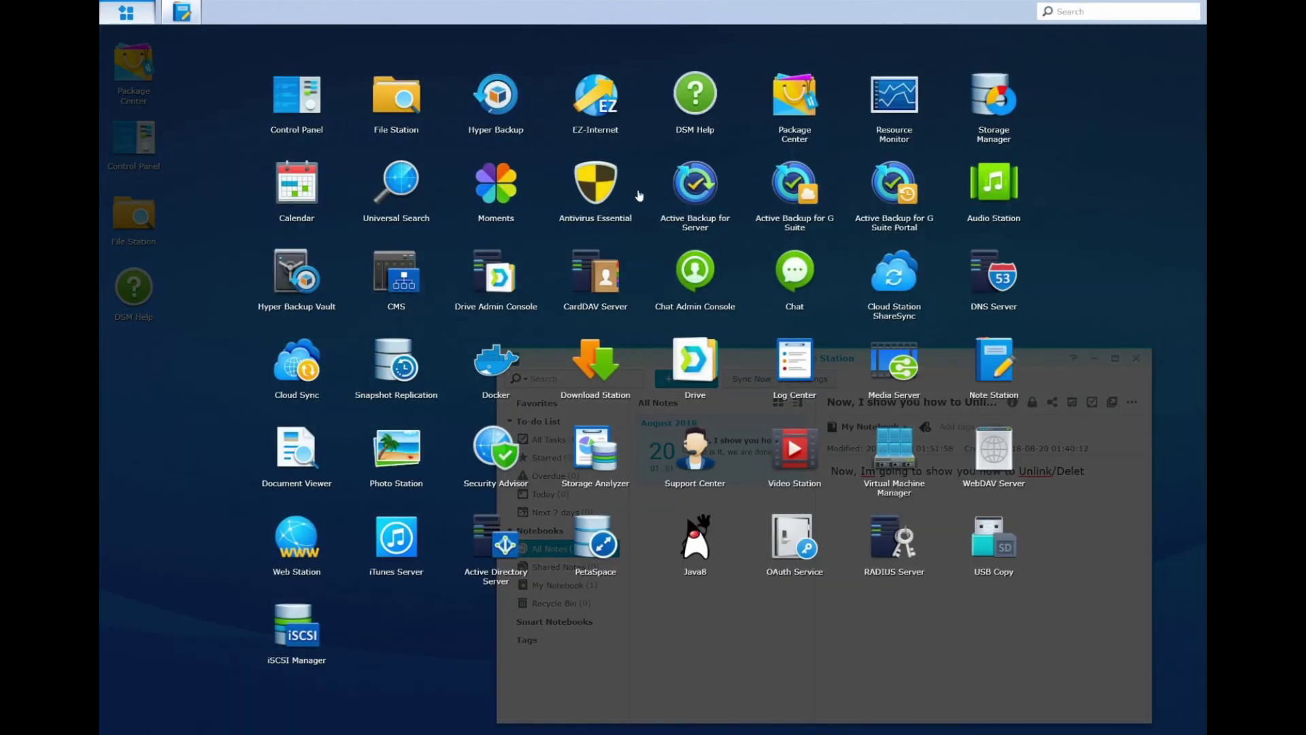
click(298, 367)
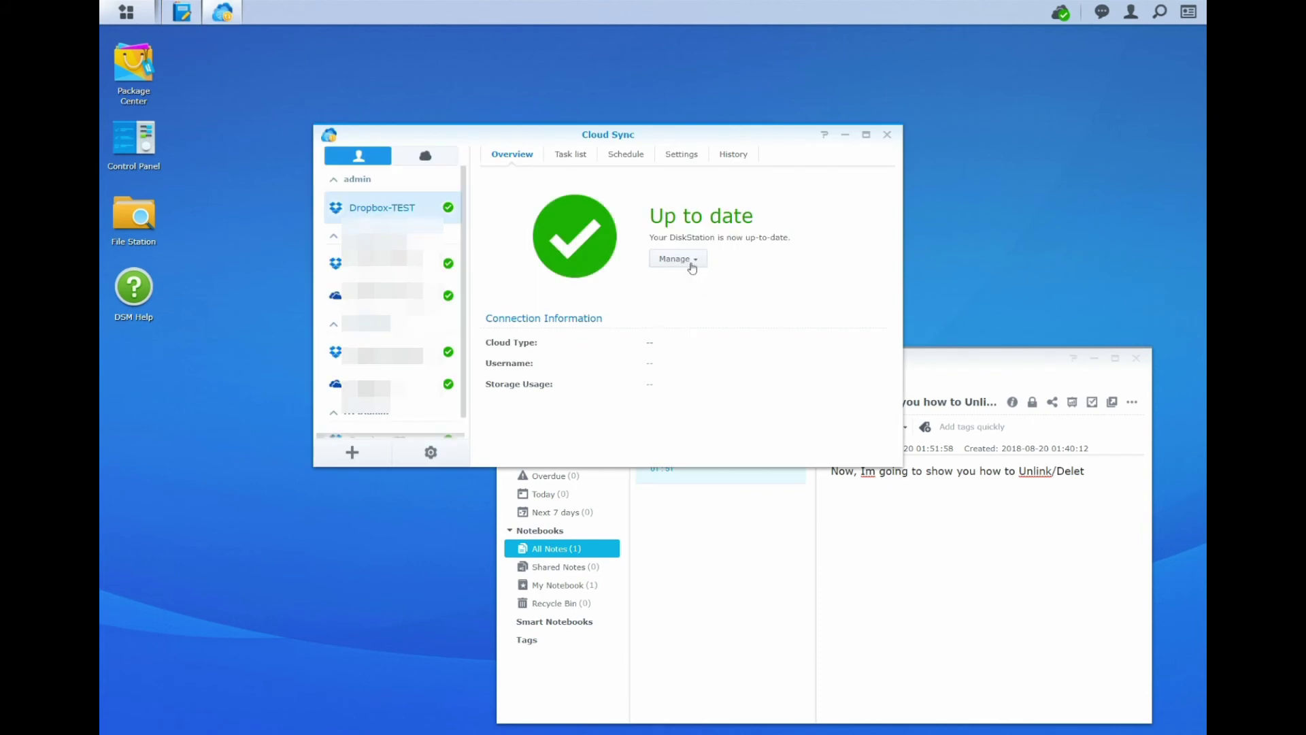
Step: Collapse the connection groups of the other users in Cloud Sync, keeping only the admin group expanded
click(332, 238)
click(335, 275)
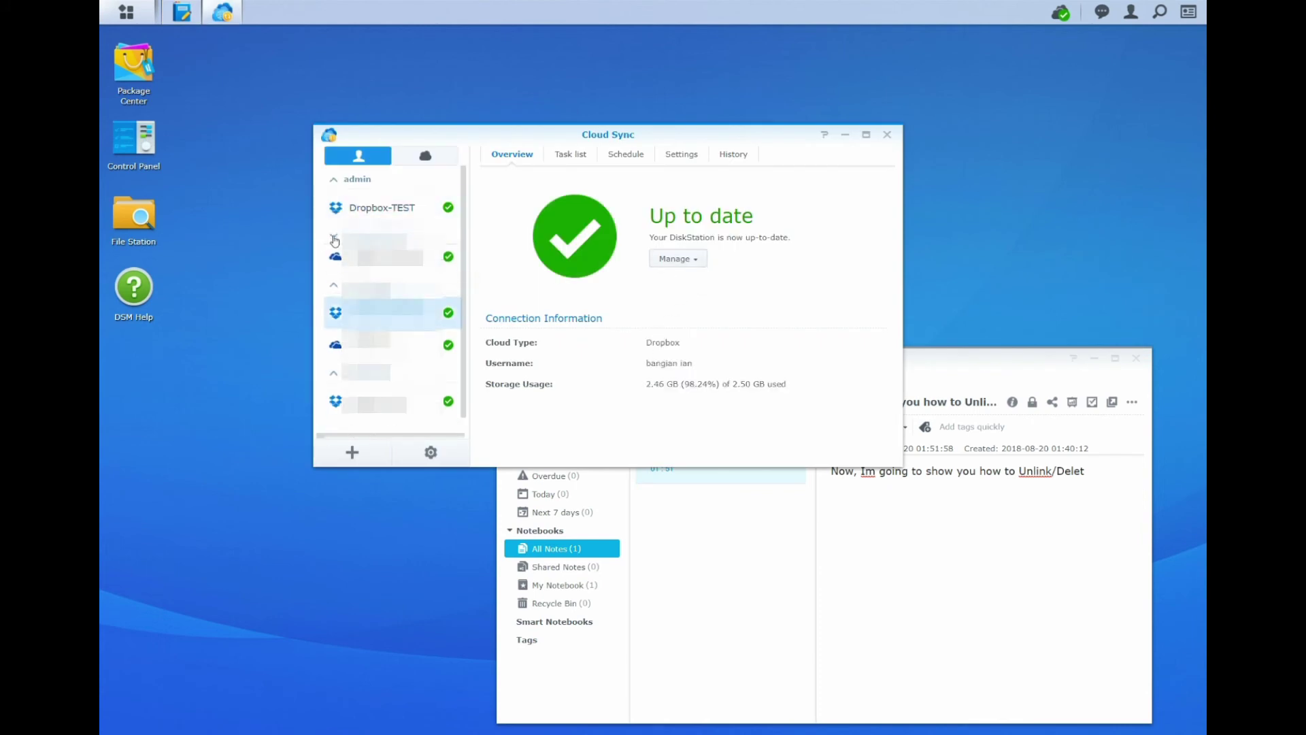
click(335, 260)
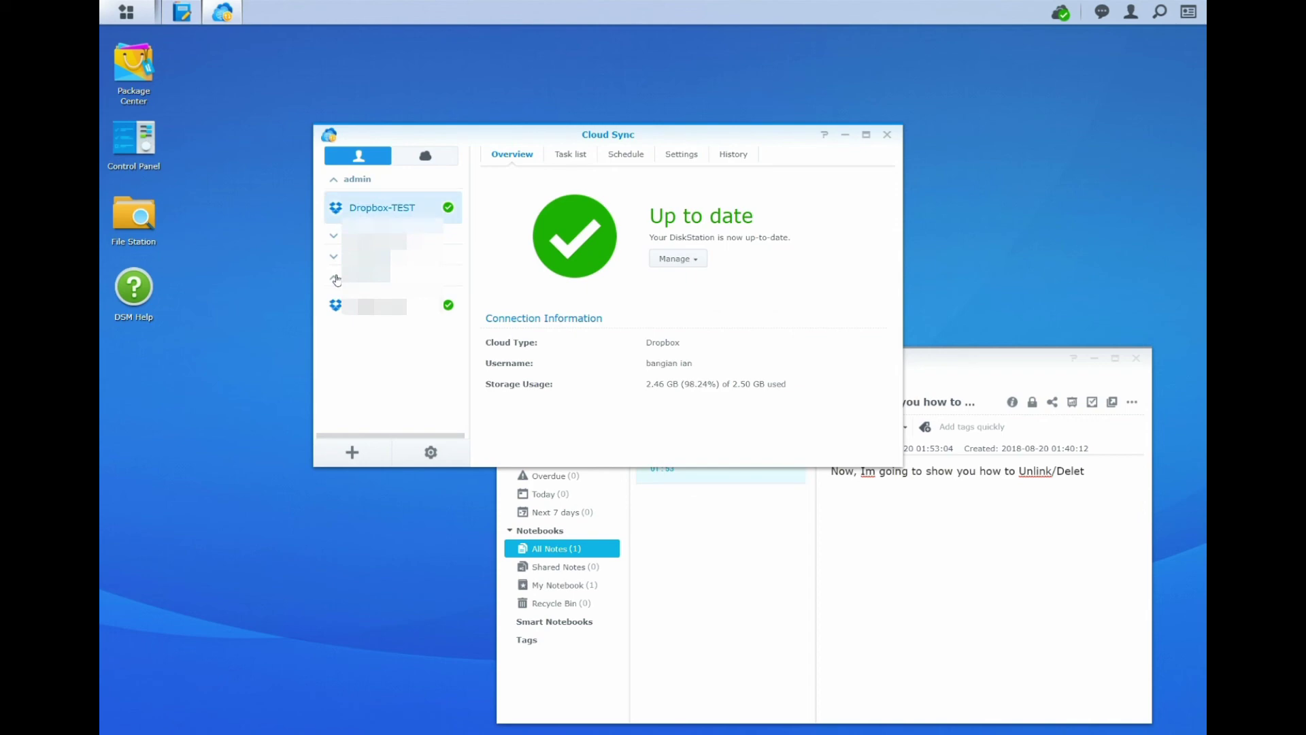
click(334, 278)
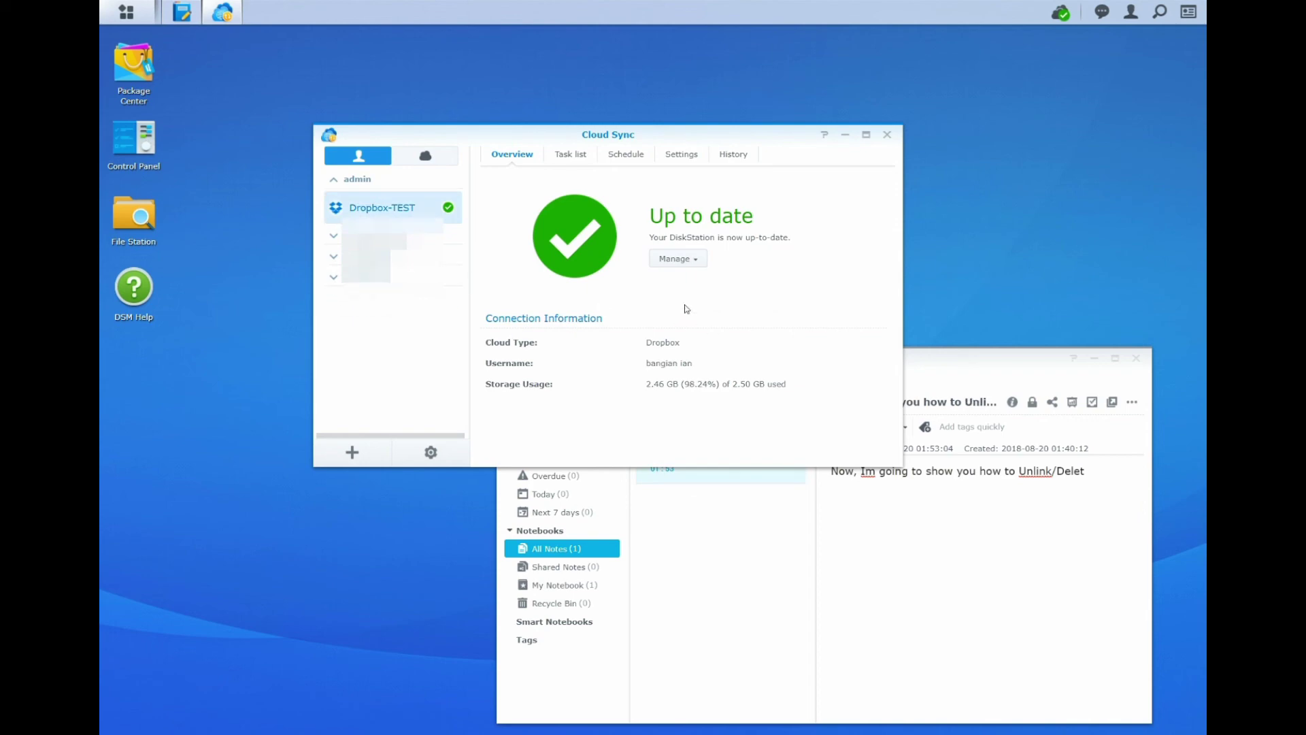
Step: Unlink the Dropbox-TEST connection, confirm the removal and close Cloud Sync
click(690, 260)
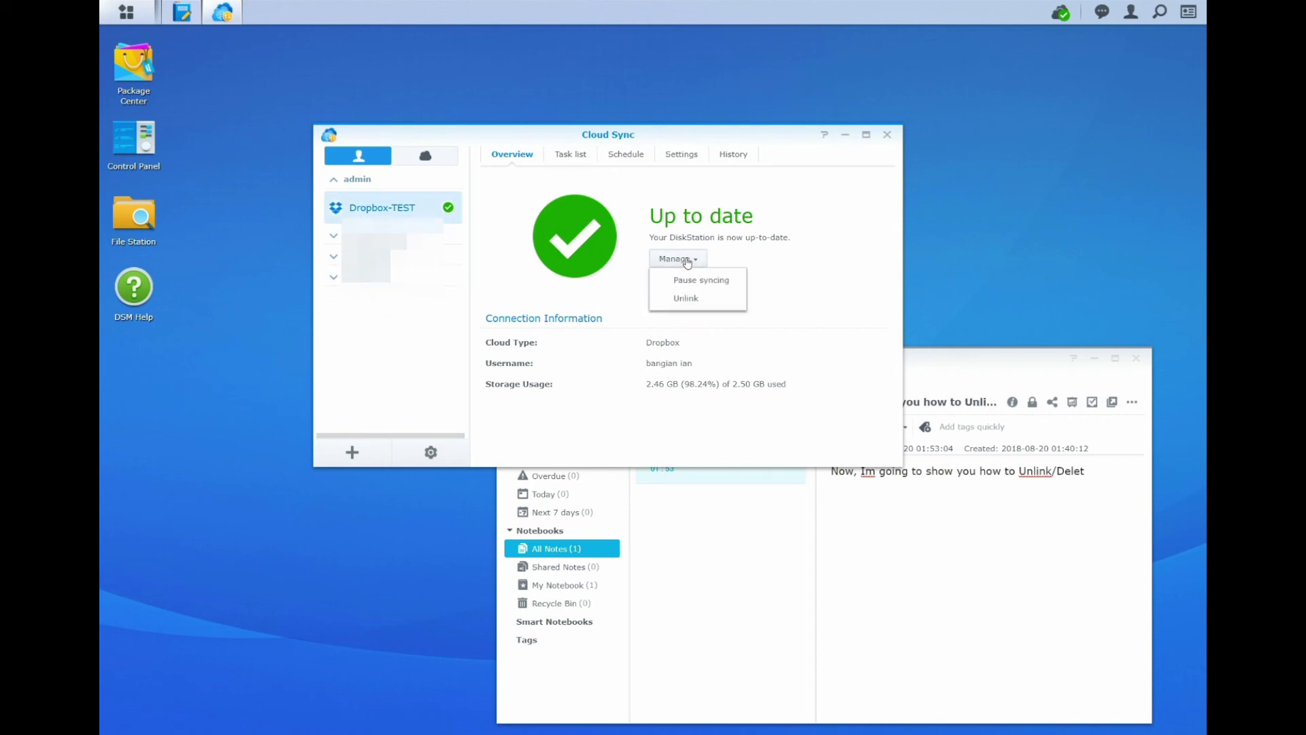
click(698, 300)
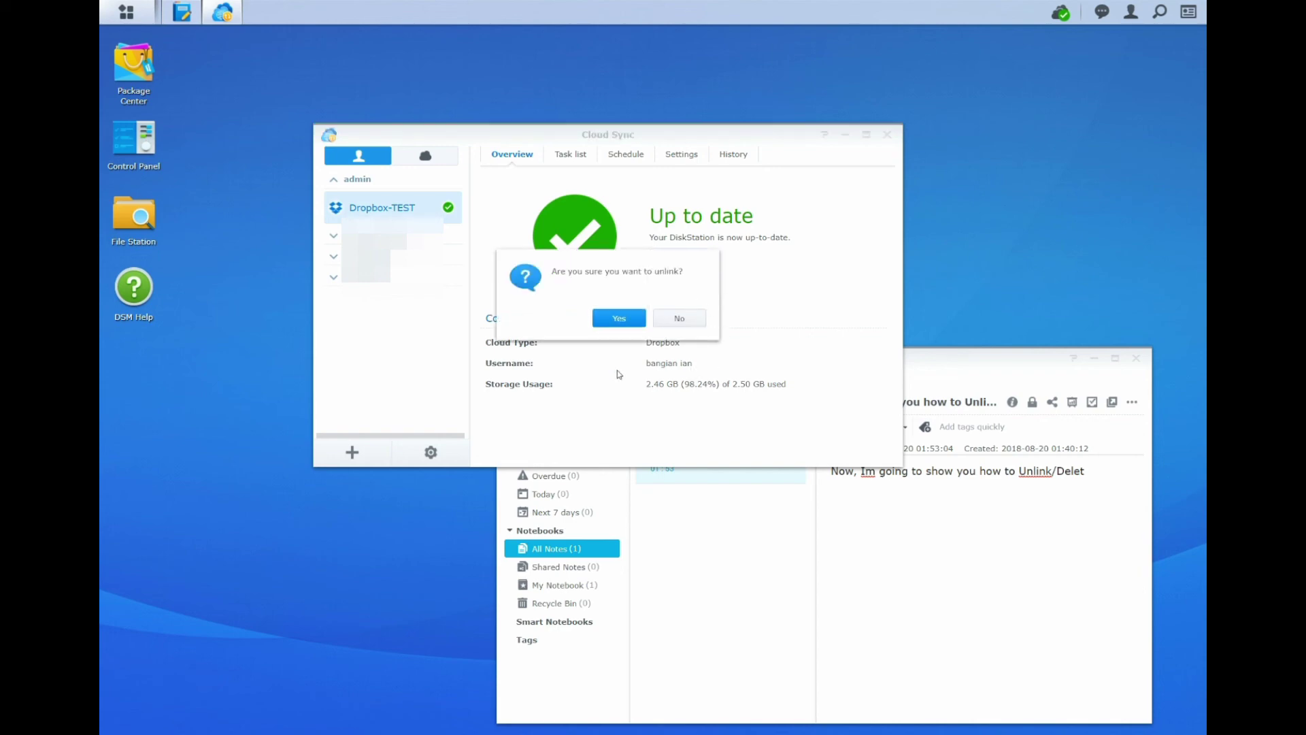
click(619, 318)
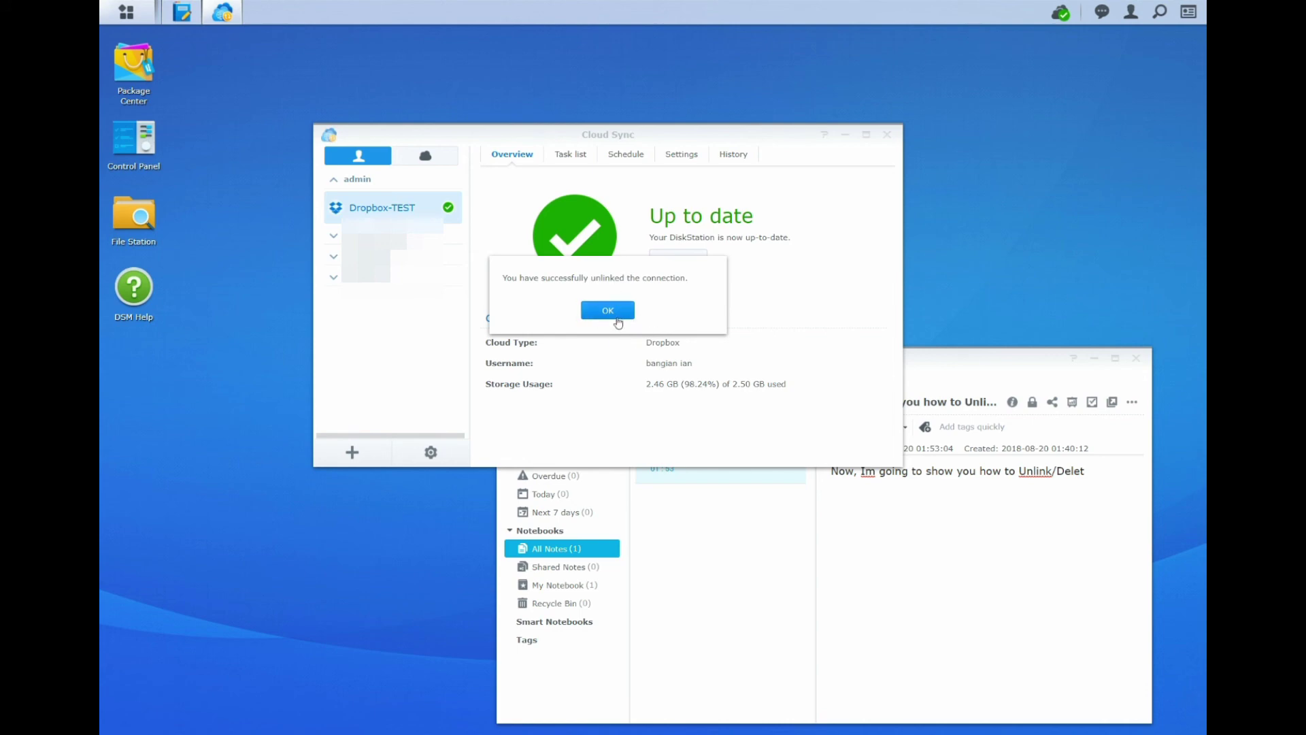
click(613, 311)
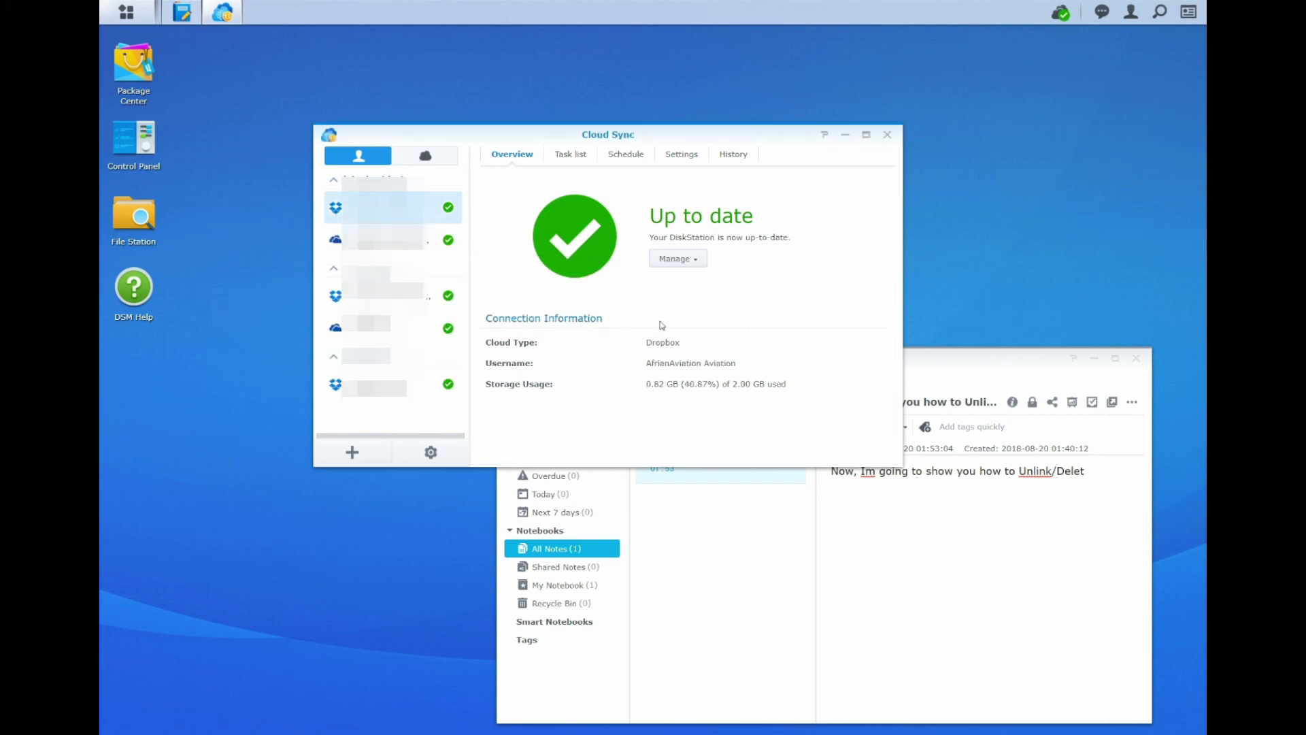
click(695, 260)
click(695, 259)
click(887, 134)
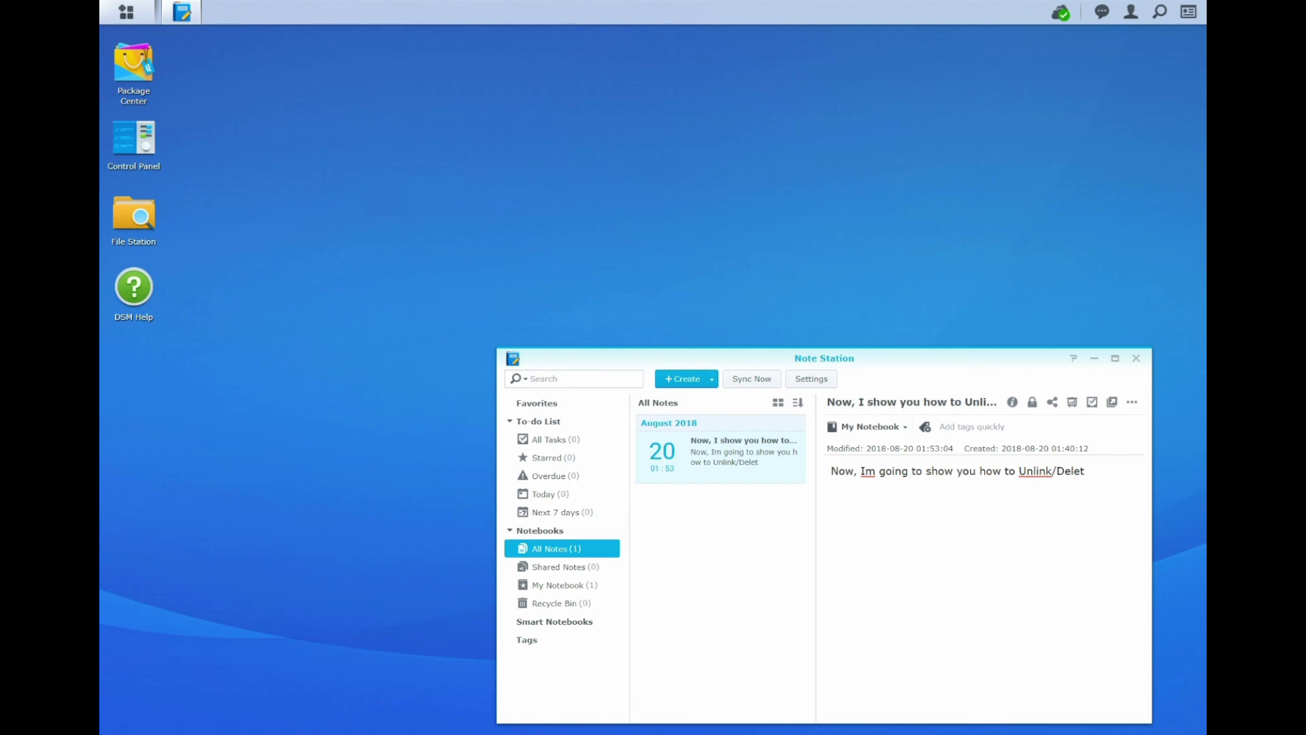
Step: In File Station, delete the b4ngian-DROPBOX test folder from 2- Sync-Localpc001
click(132, 19)
click(132, 19)
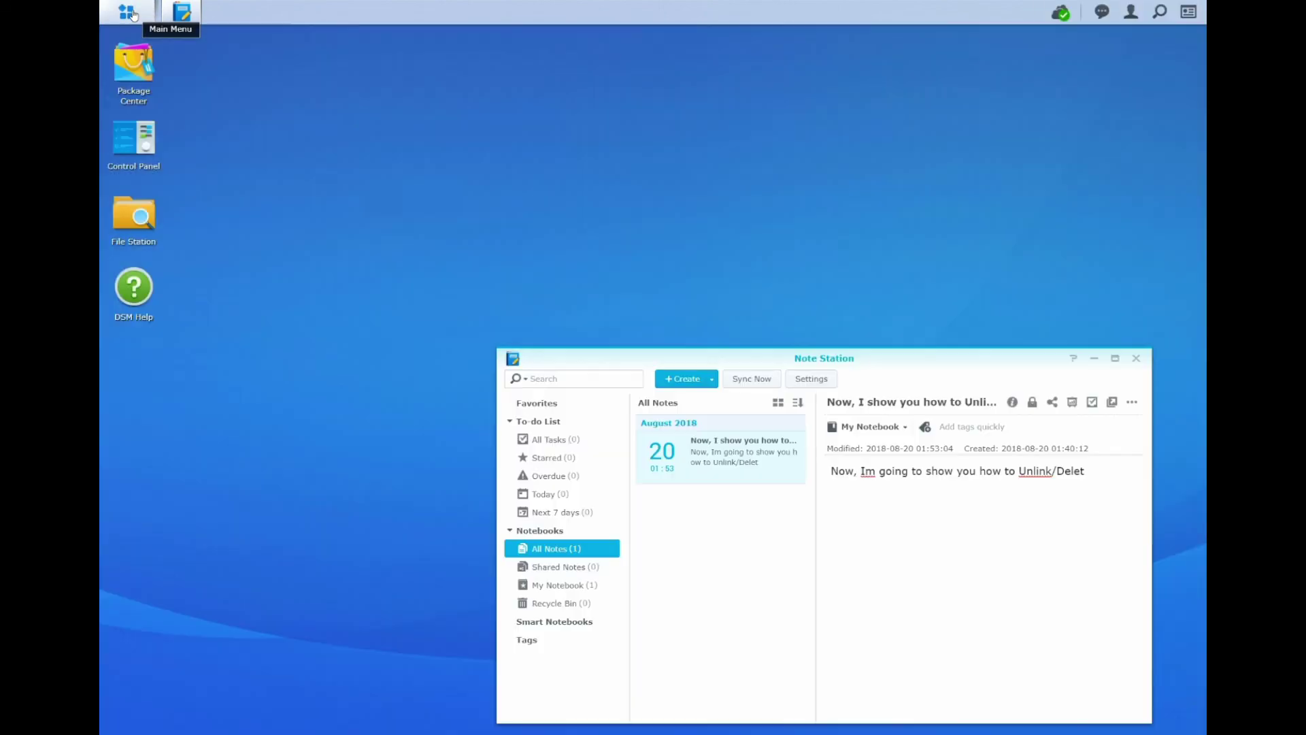
click(133, 217)
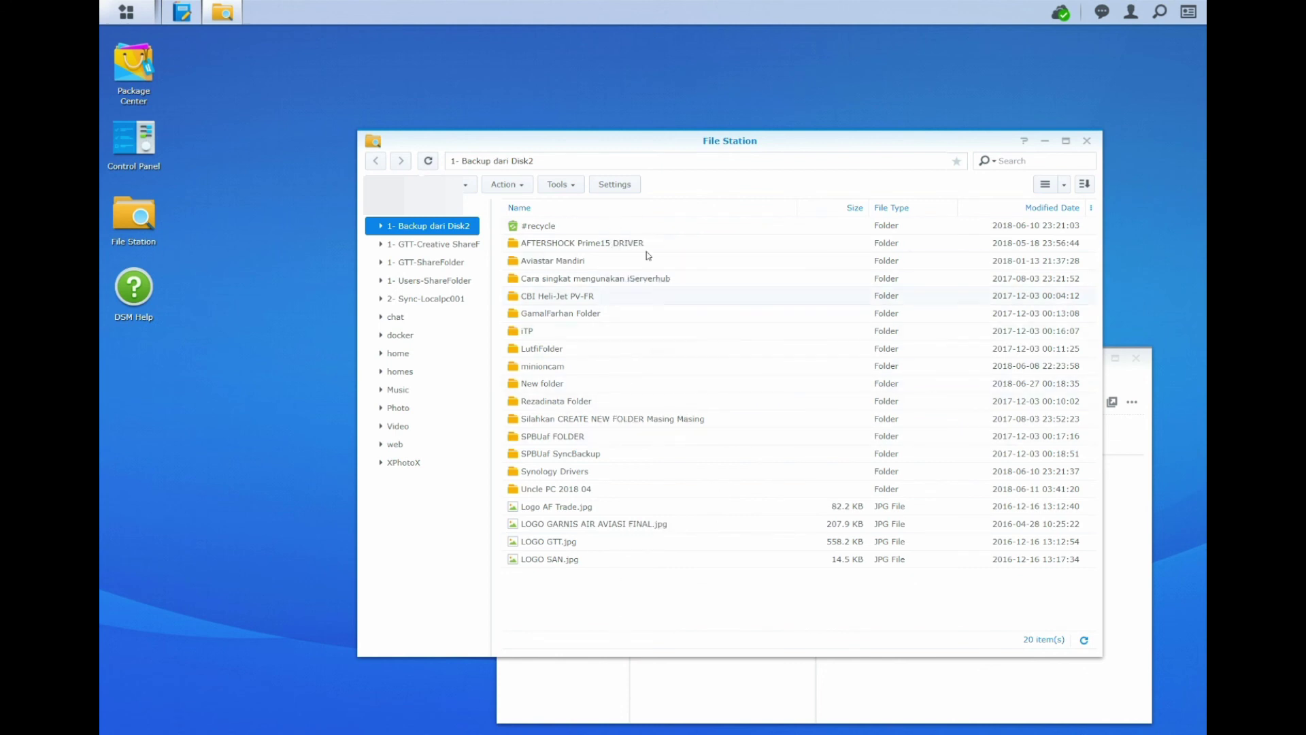
click(429, 299)
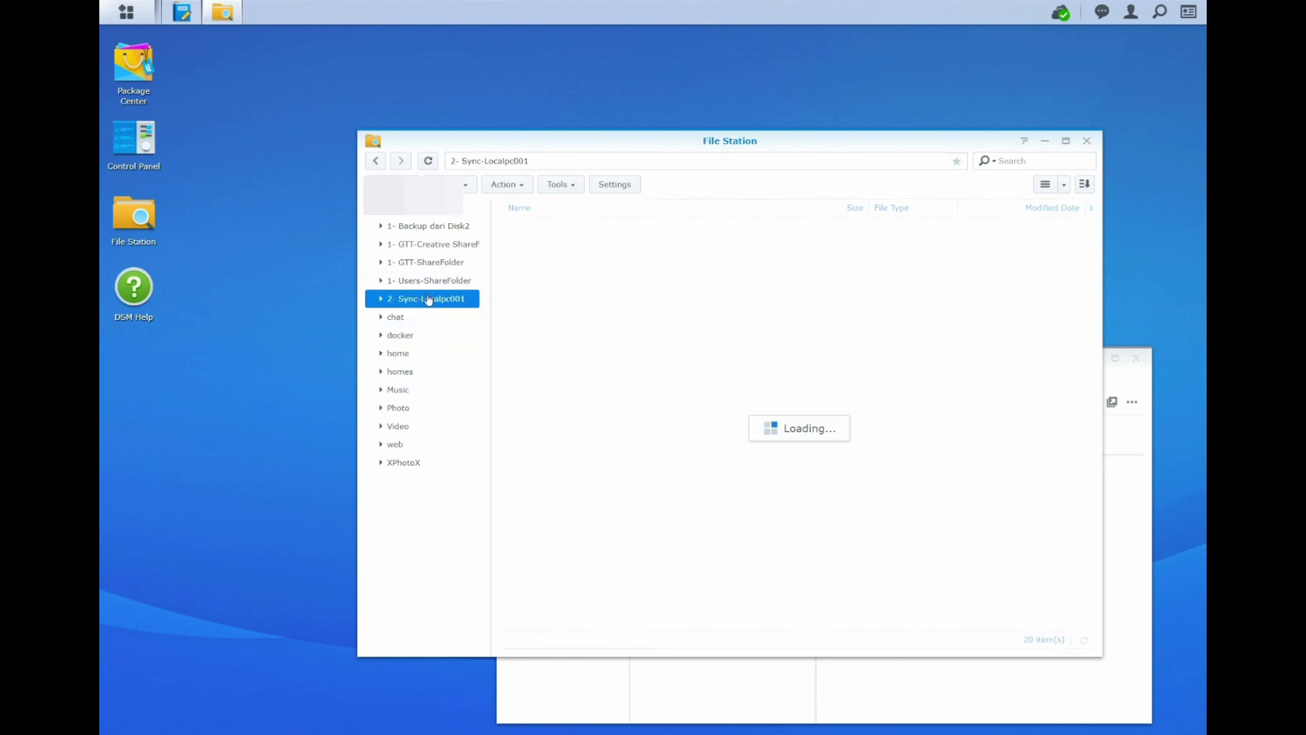
click(440, 285)
click(439, 300)
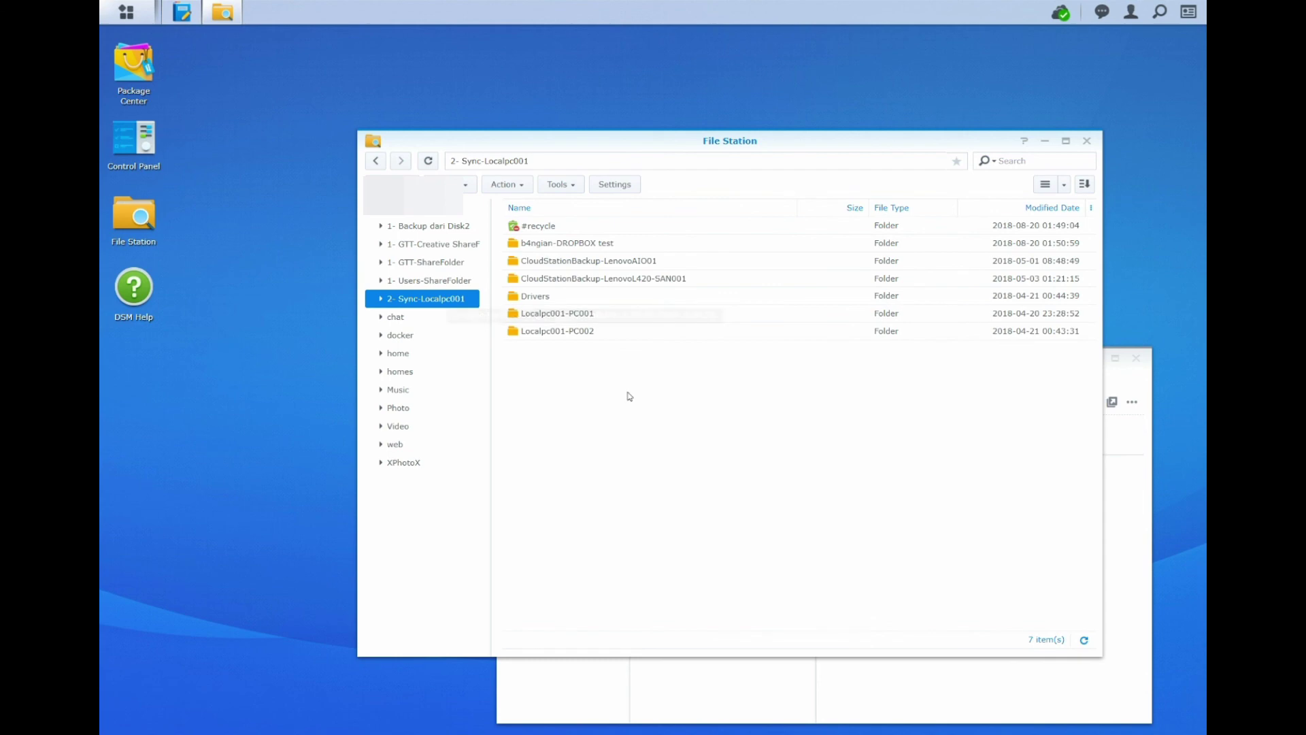
right_click(598, 242)
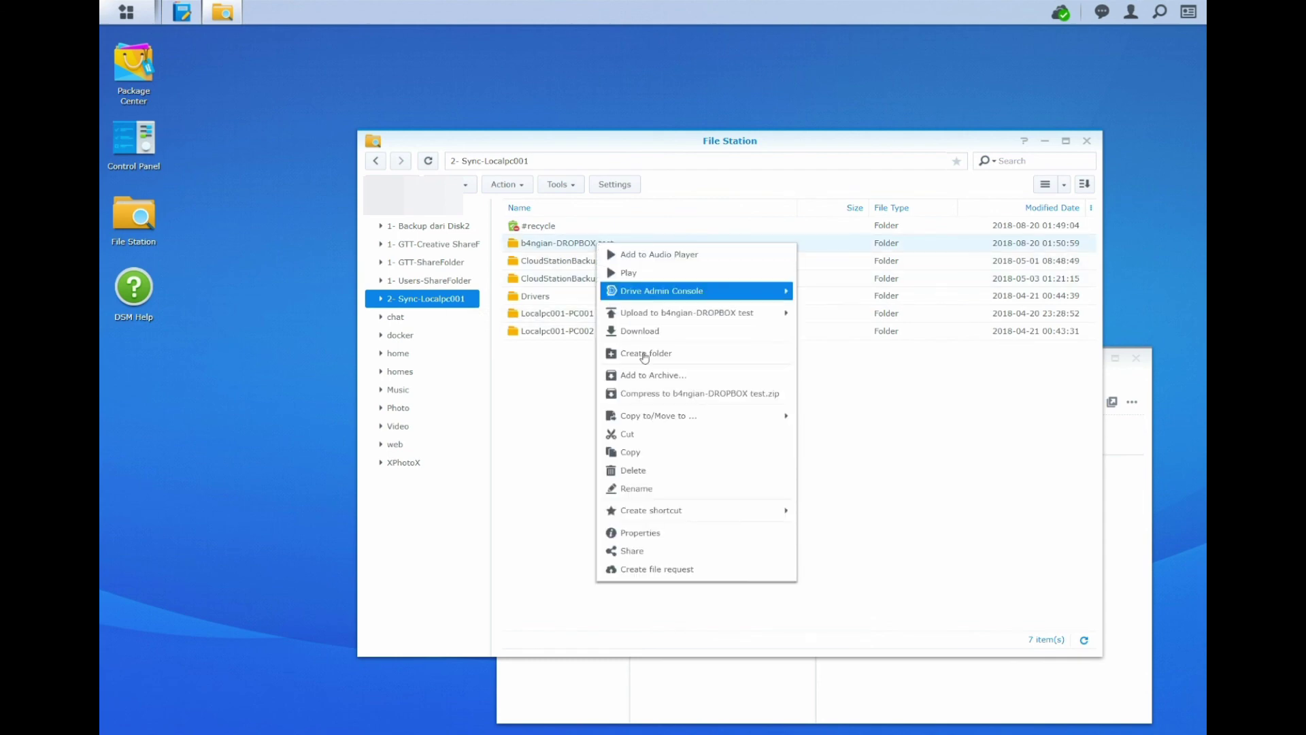
click(660, 470)
click(768, 416)
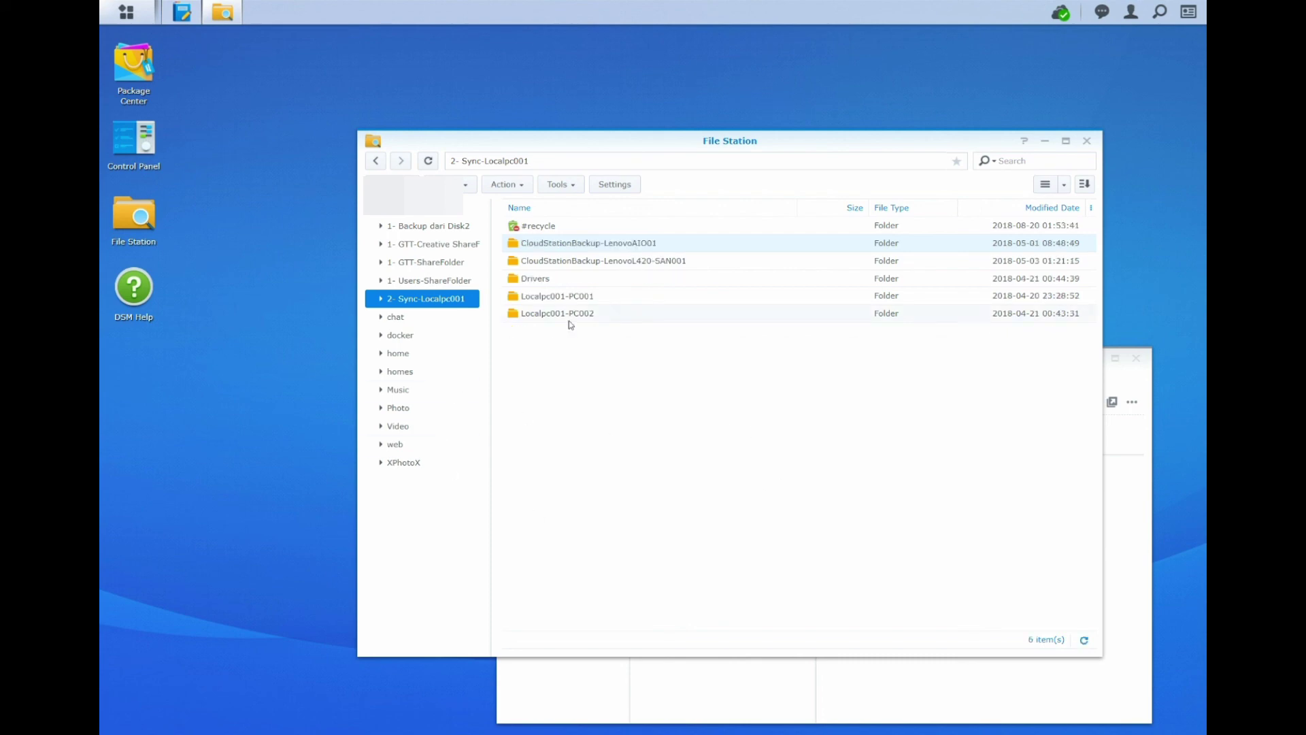
Step: Delete the b4ngian-DROPBOX test and b4ngianDropbox folders from the #recycle folder of 2- Sync-Localpc001
double_click(591, 229)
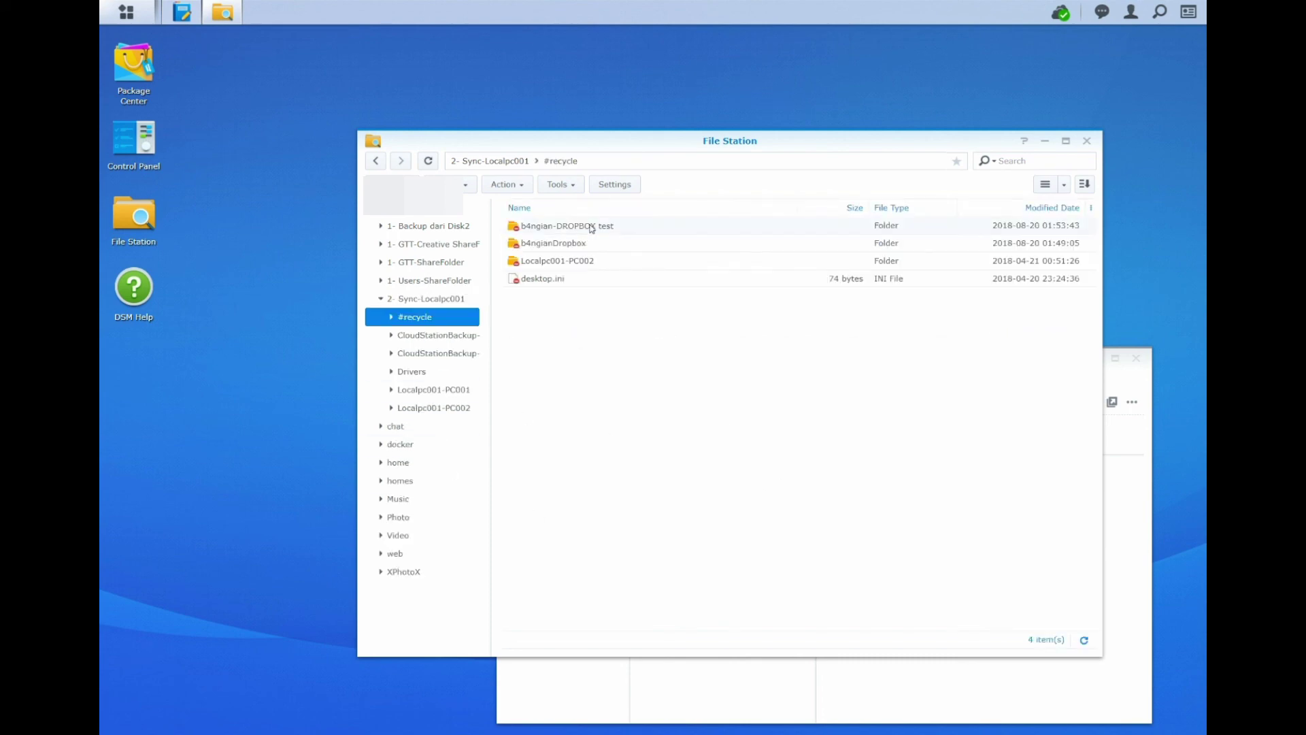
right_click(591, 227)
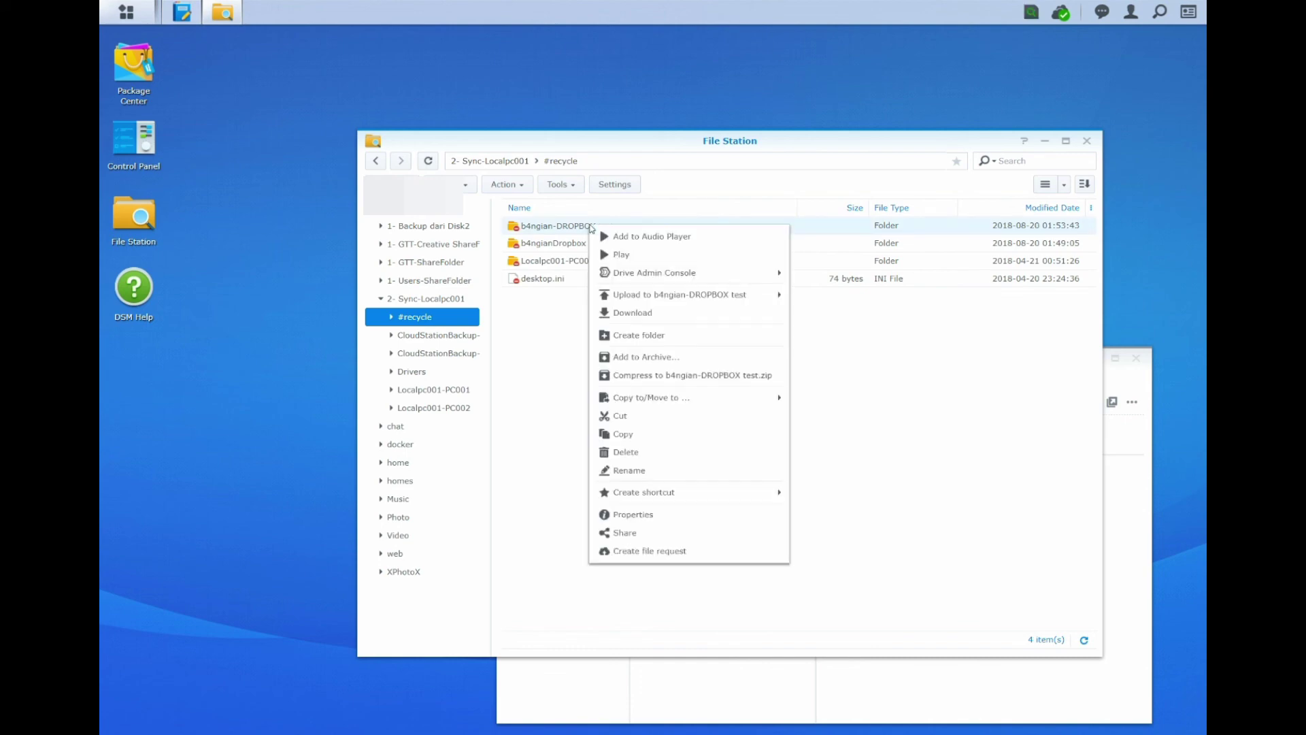
click(636, 453)
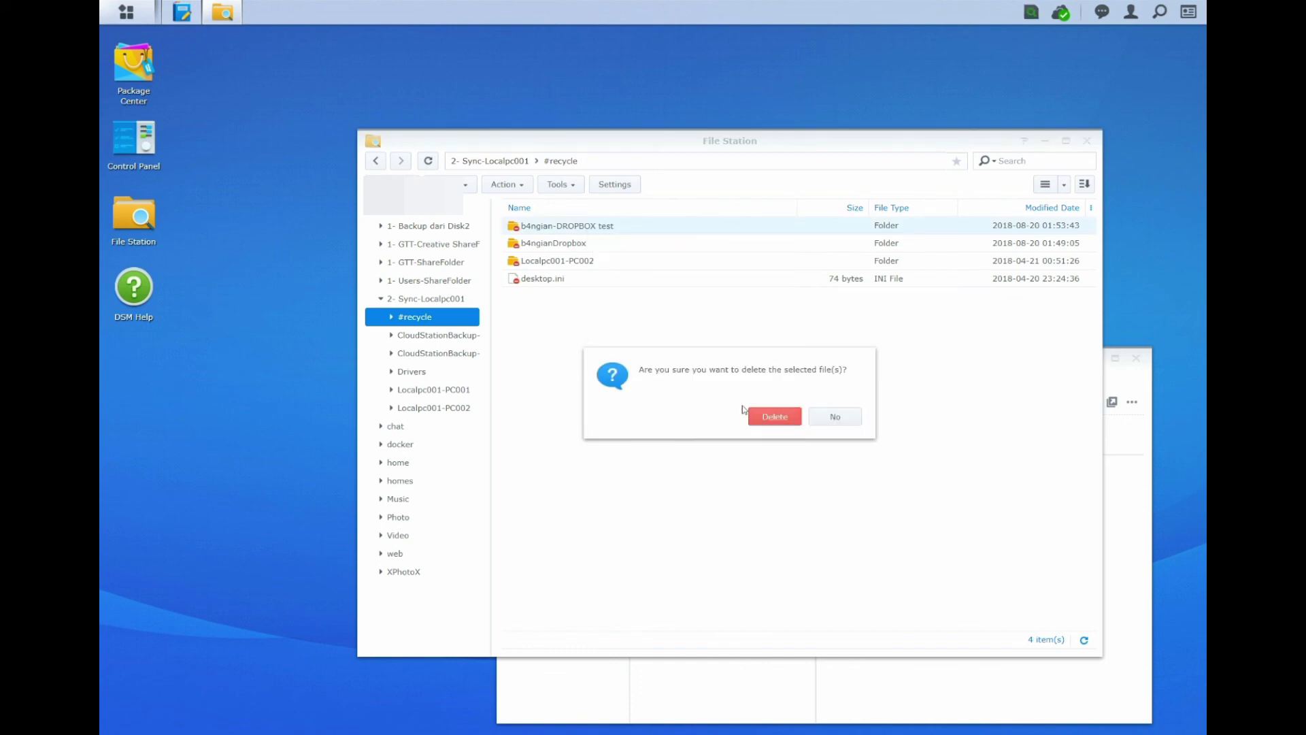
click(772, 415)
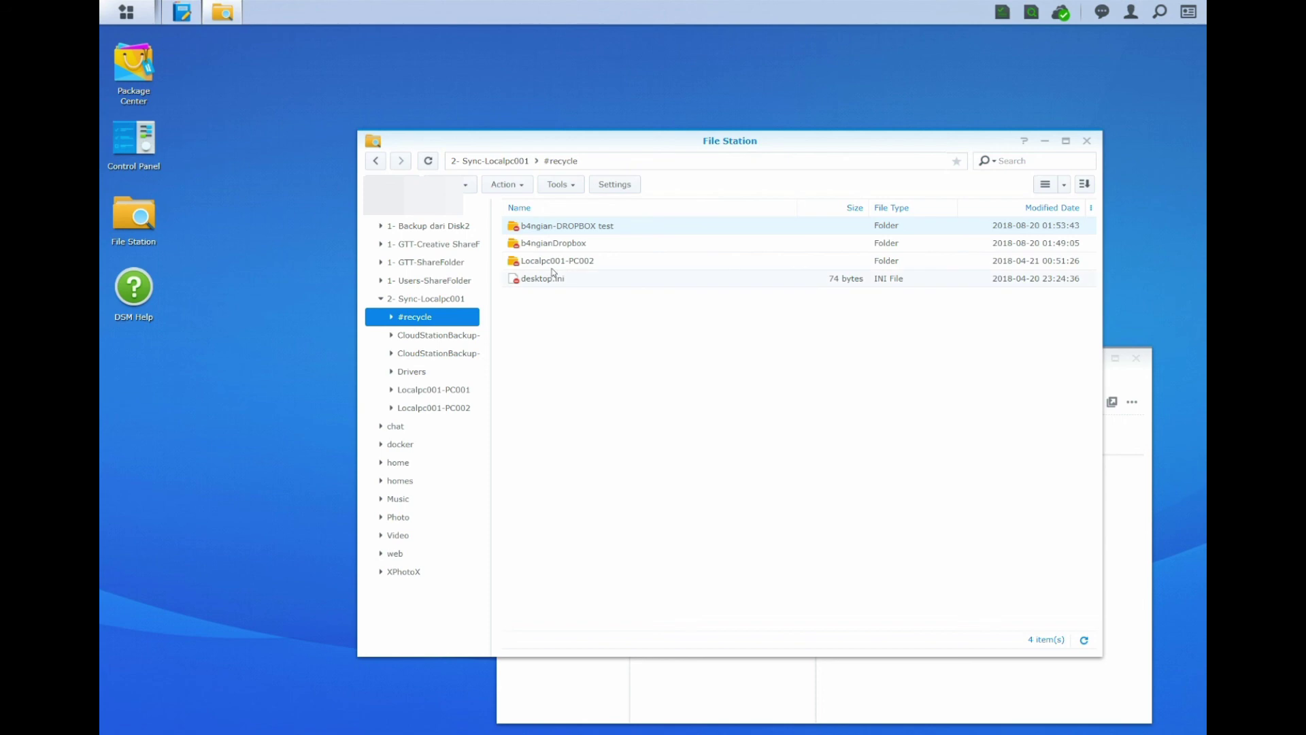
right_click(563, 234)
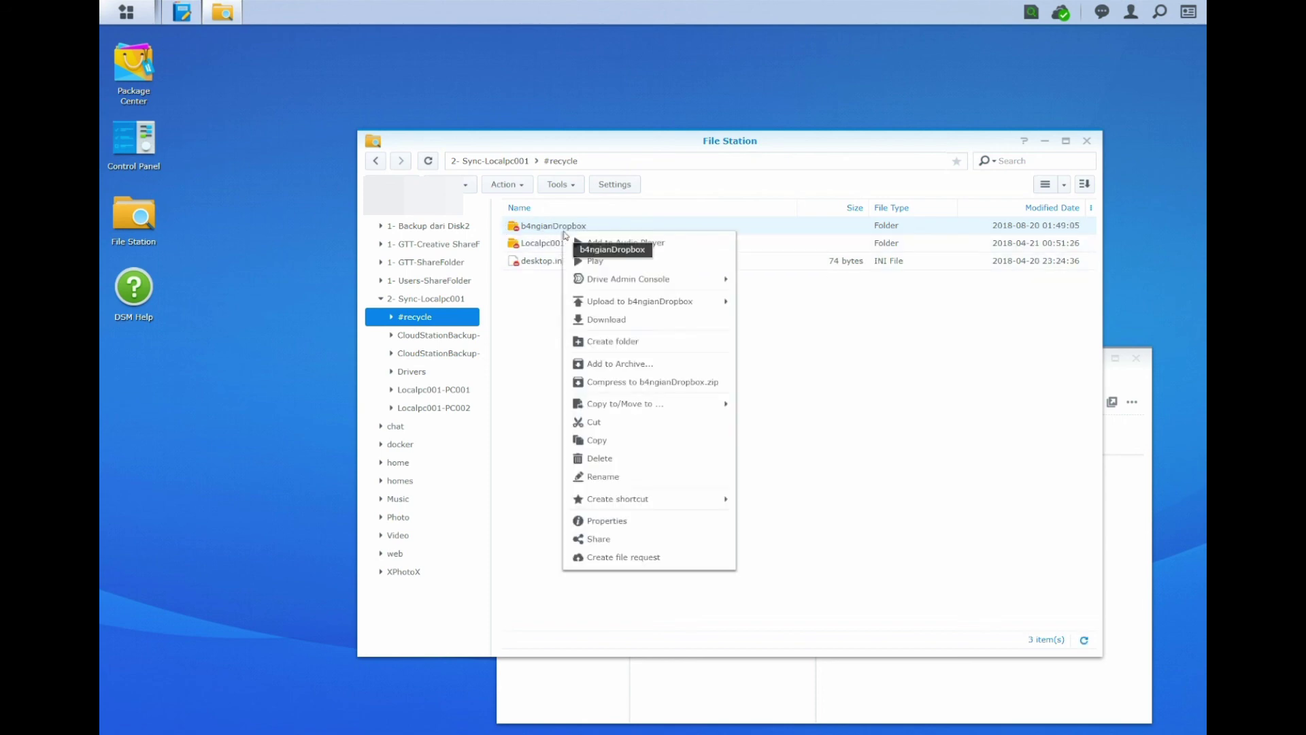
click(599, 458)
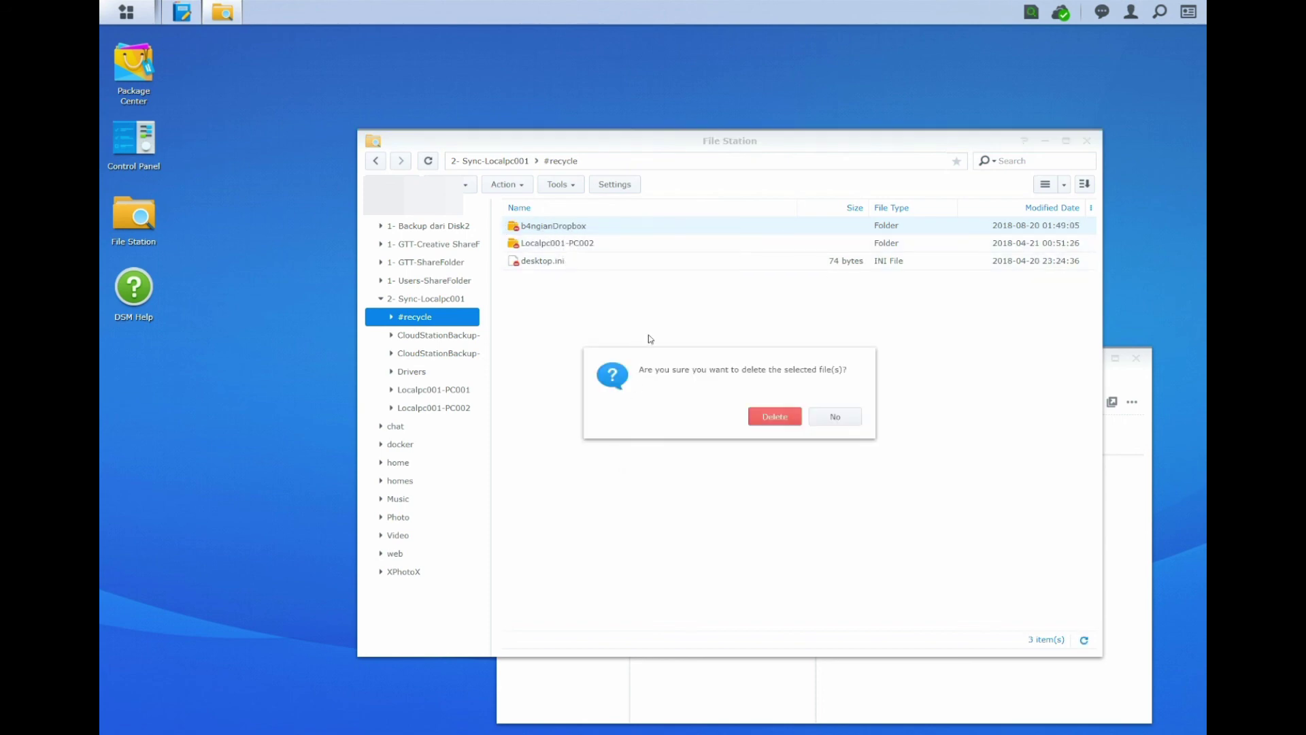
click(774, 416)
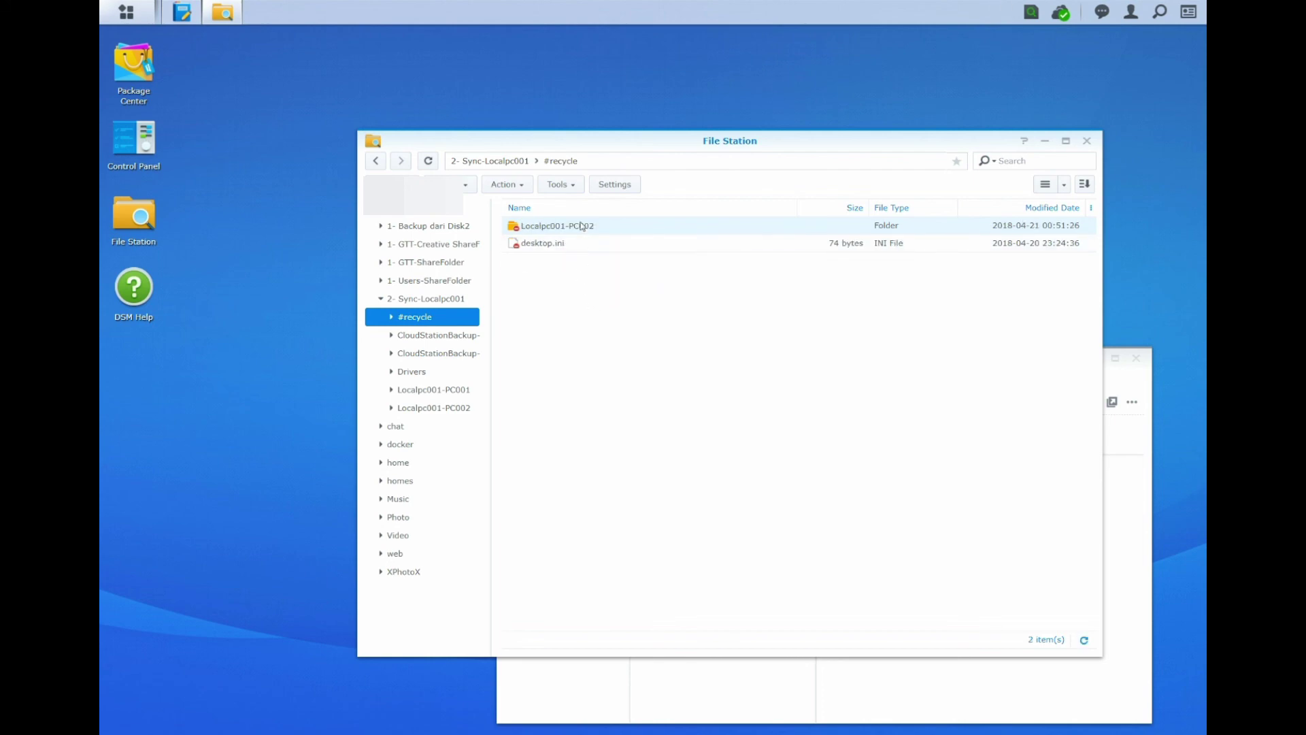
Step: Delete the Localpc001-PC002 folder from #recycle and close File Station
right_click(581, 226)
click(621, 453)
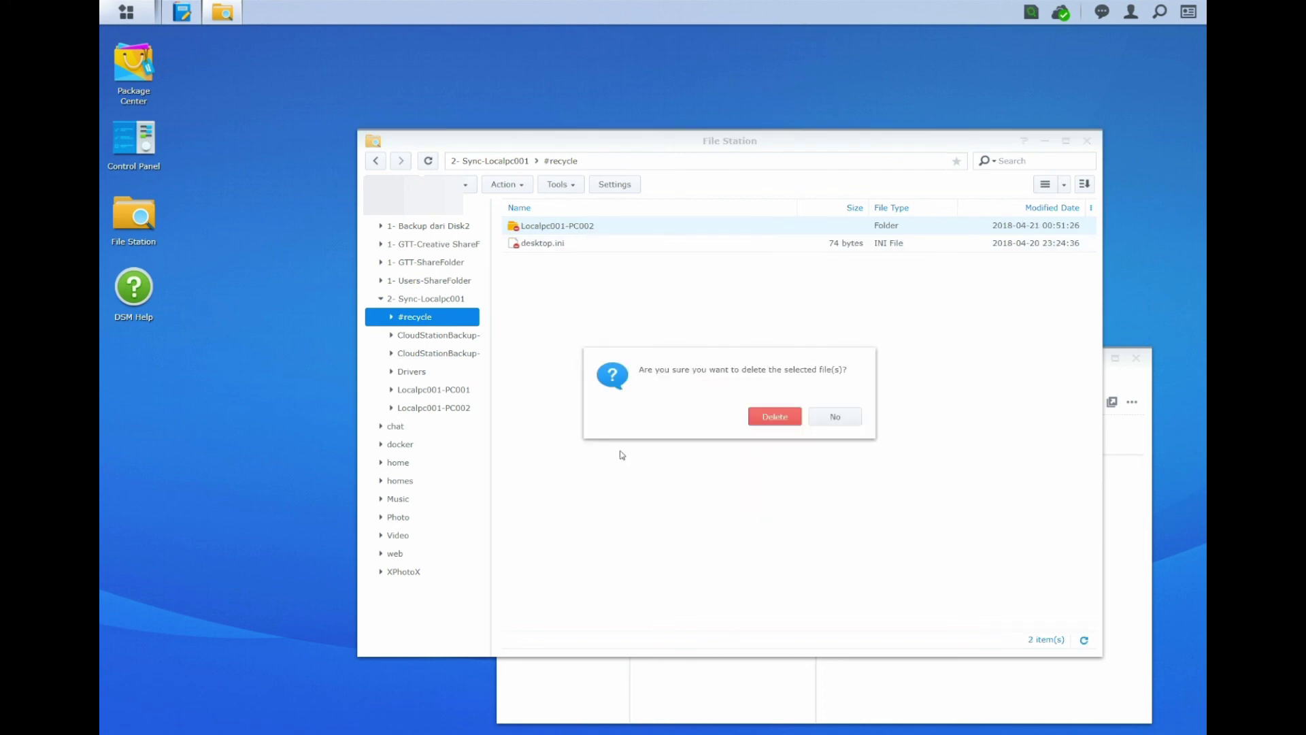
click(775, 417)
click(1087, 140)
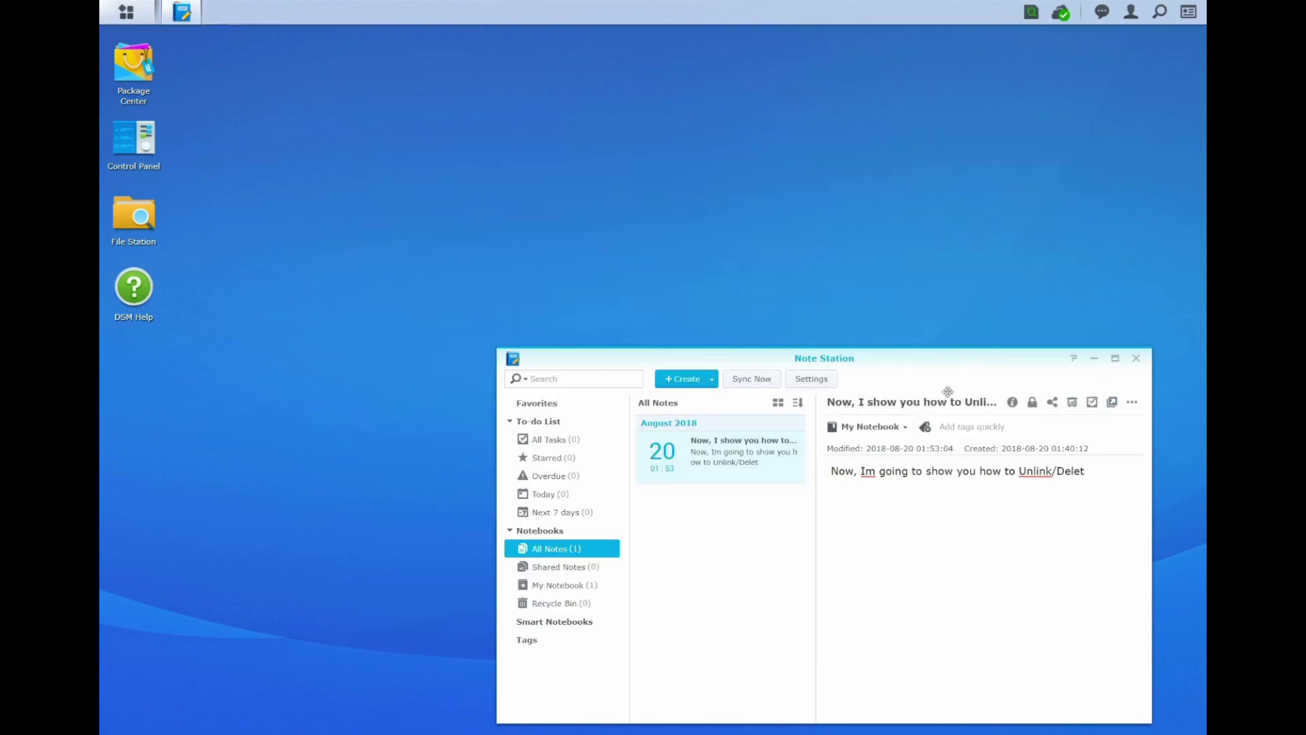
Step: Replace the note's body text in Note Station with "Ok, is Done."
click(956, 548)
drag(1085, 490, 821, 504)
click(1093, 489)
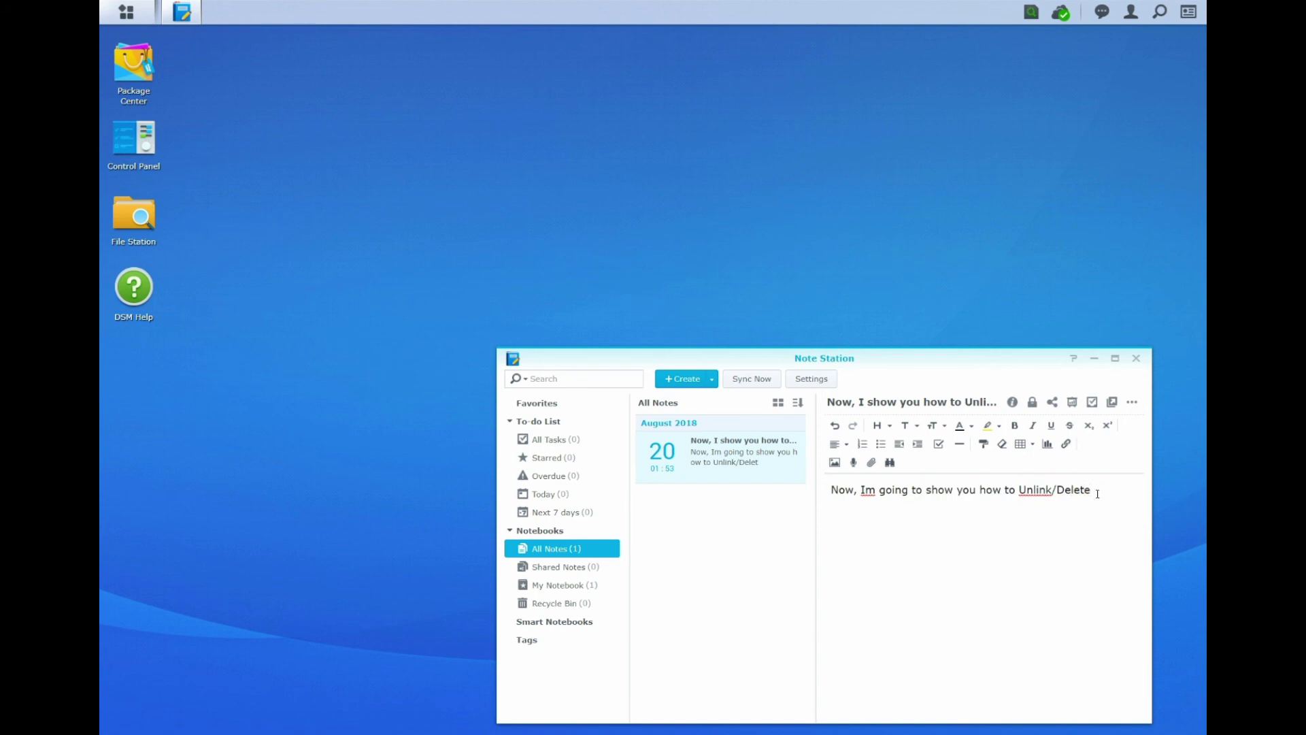
drag(1097, 494, 856, 514)
text(Ok, is Done.)
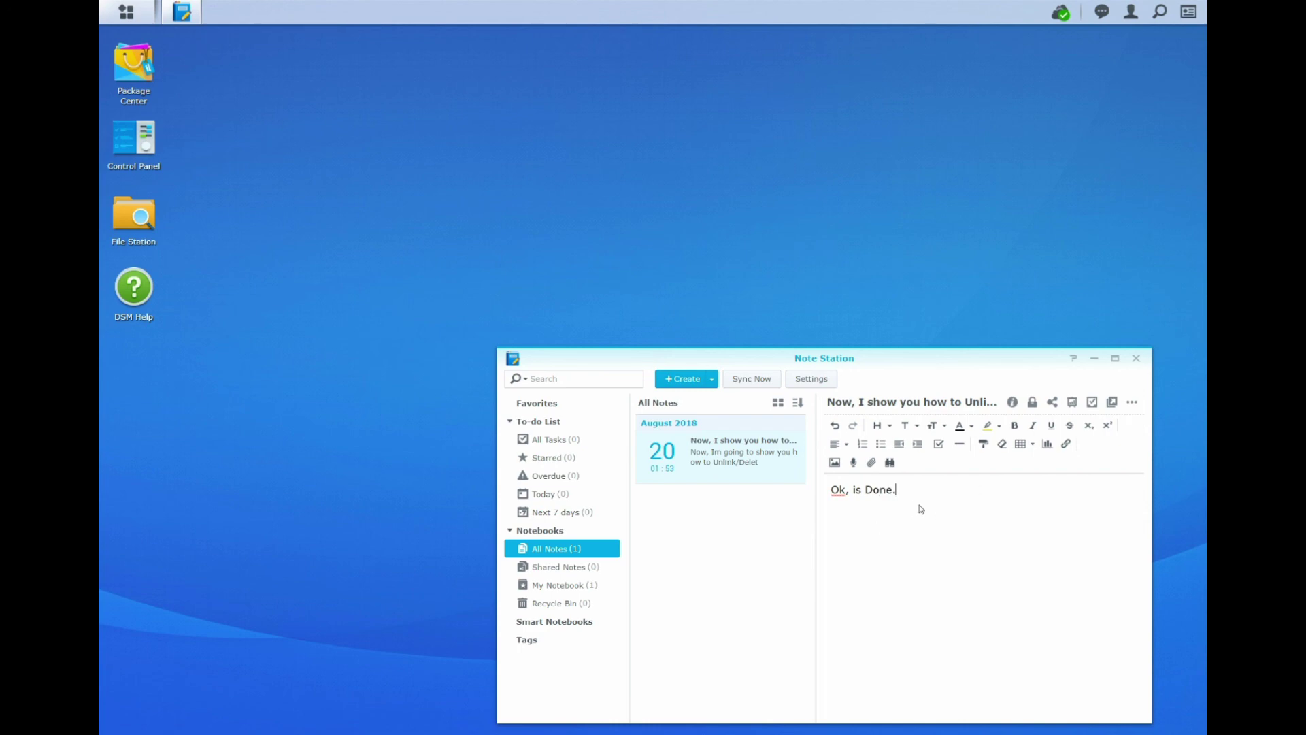
Step: Close Note Station and open the user account options
click(1136, 359)
click(1131, 12)
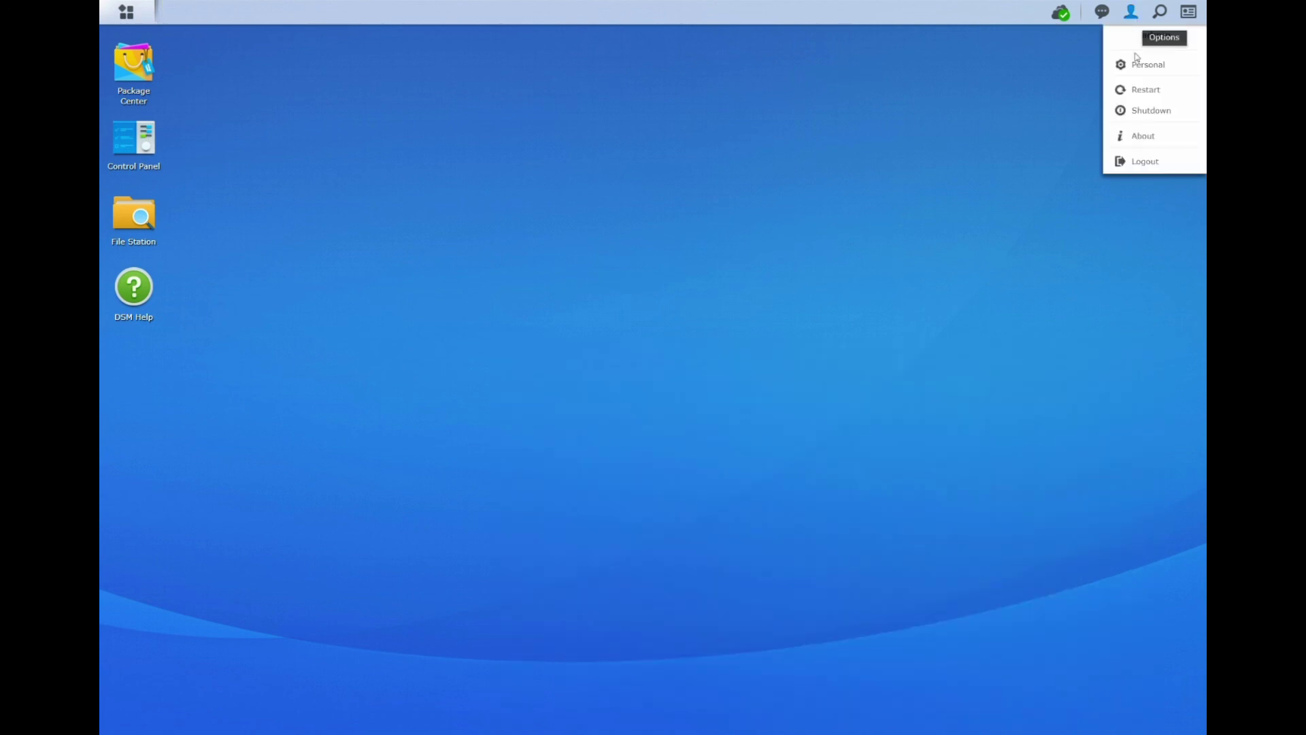